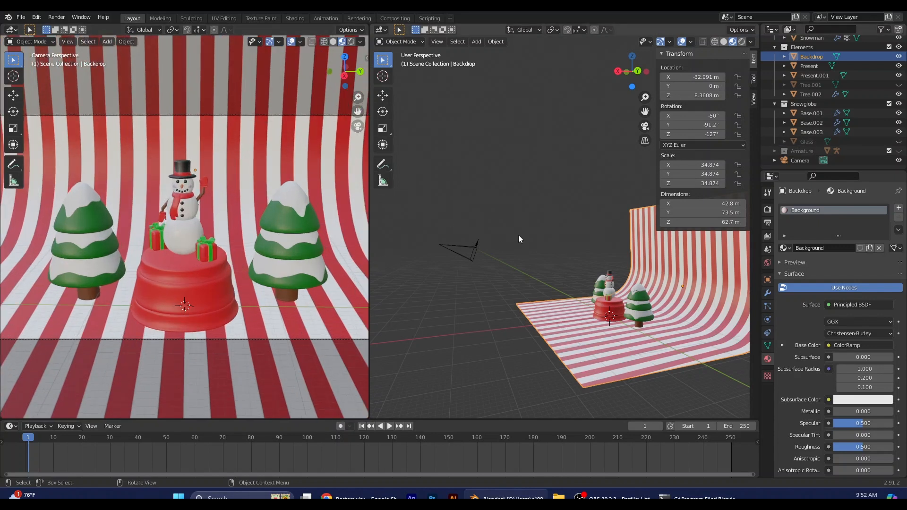
- Widen the camera viewport, enable the Armature collection, select the armature and switch it to Pose Mode
drag(370, 235, 526, 243)
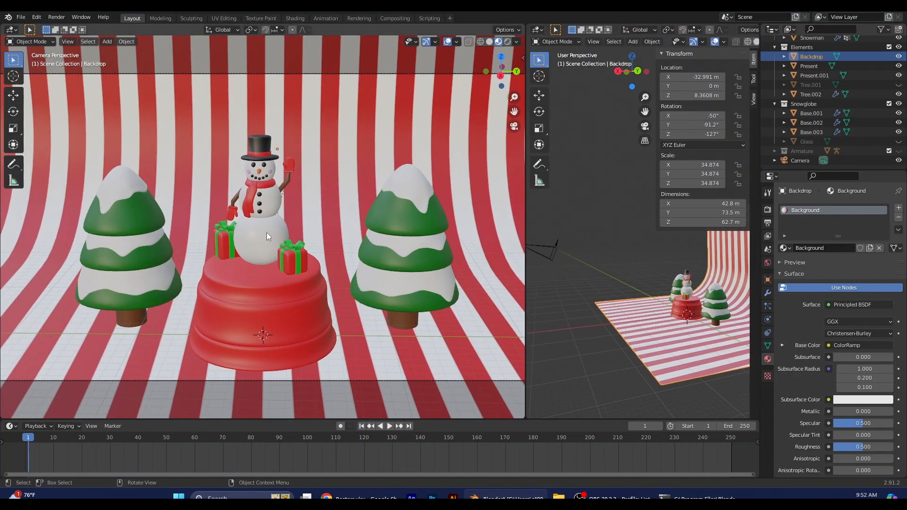
click(266, 233)
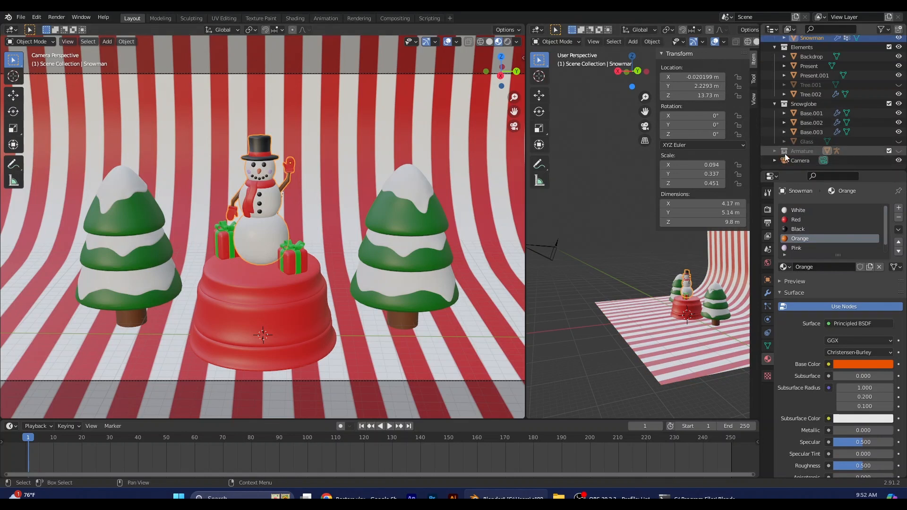
click(890, 151)
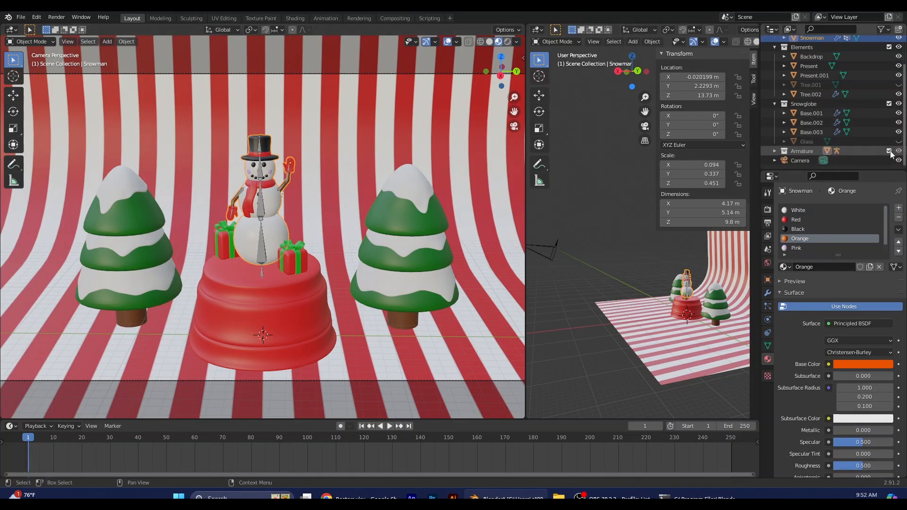
click(261, 211)
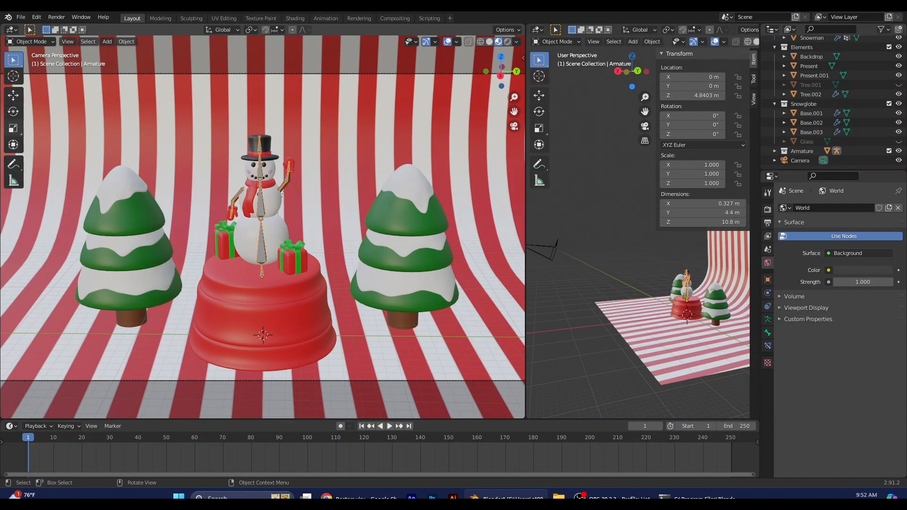
click(30, 42)
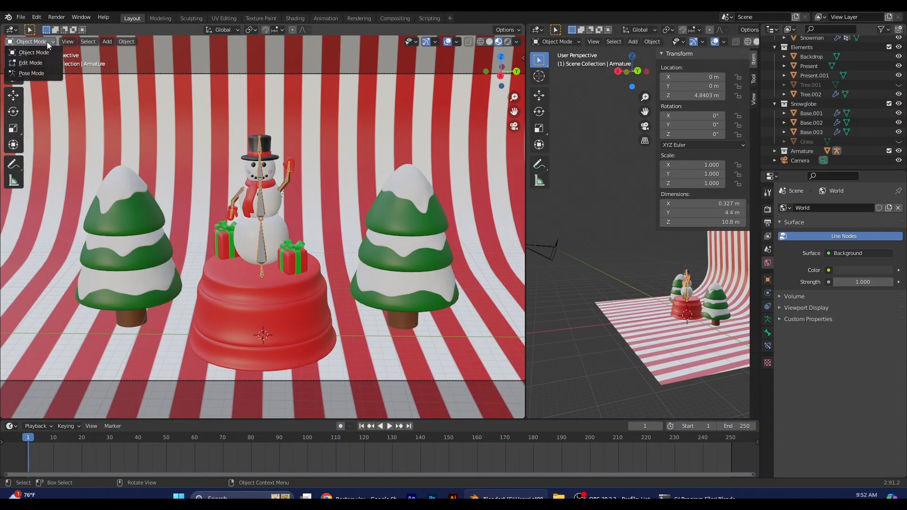
click(34, 73)
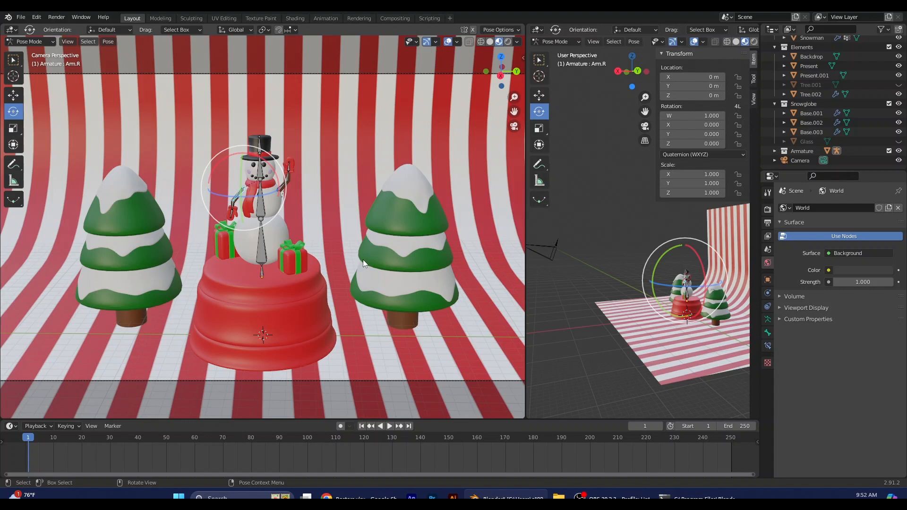
- Join the two 3D viewports into one large camera view framing the snowman
scroll(364, 262, up, 2)
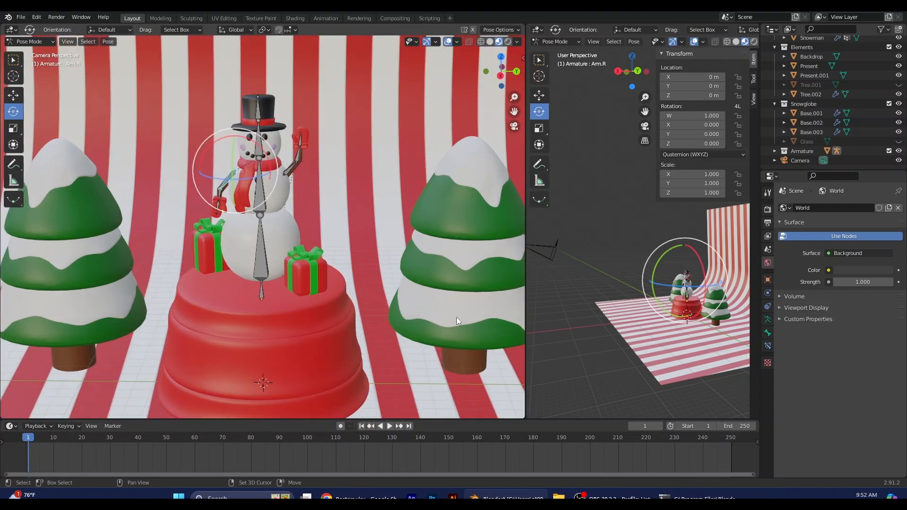
right_click(526, 272)
click(491, 294)
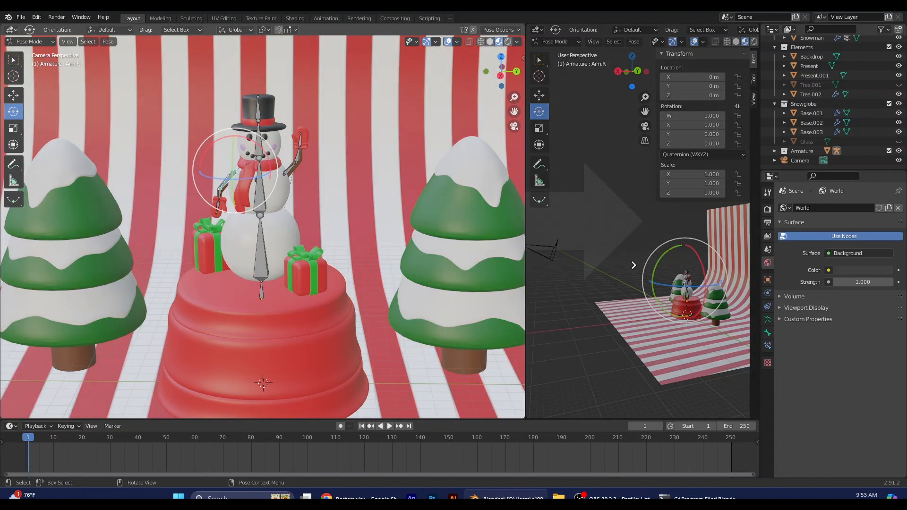
click(633, 265)
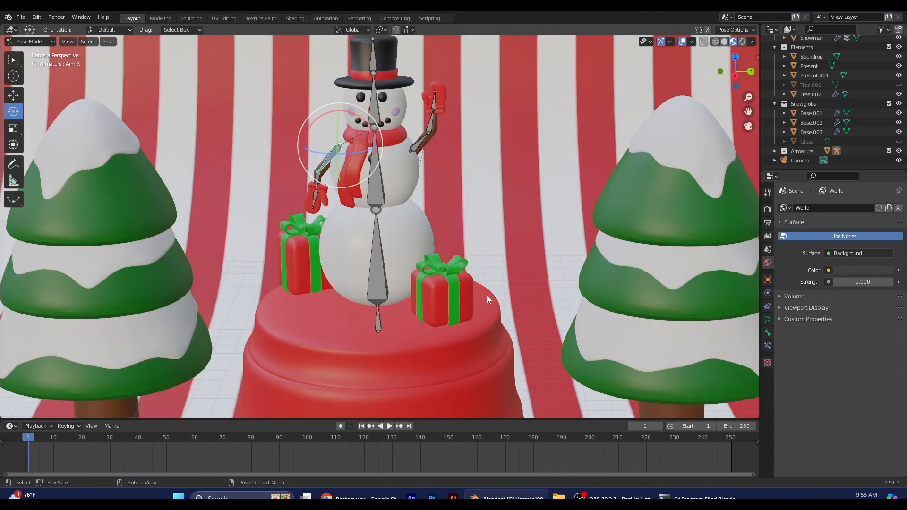
scroll(486, 281, down, 2)
shift+middle_drag(492, 230, 492, 263)
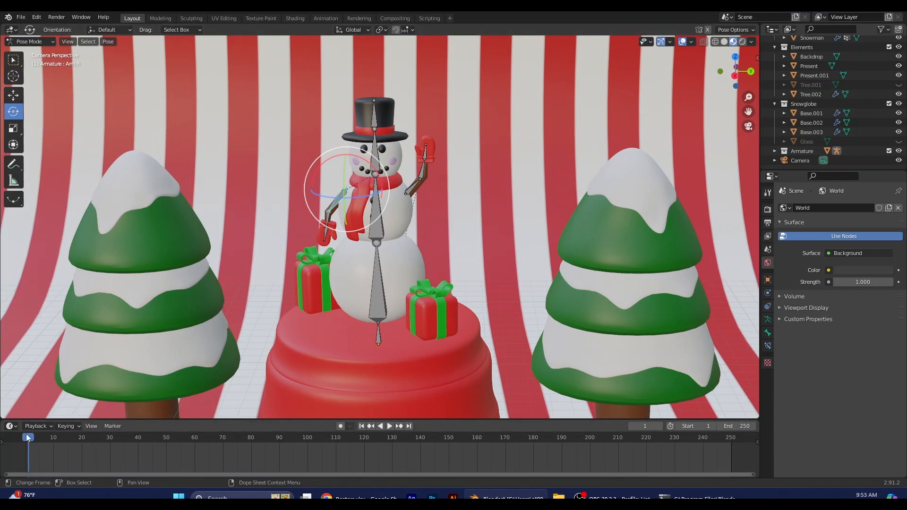
- Select all bones at frame 1 and insert a Location, Rotation & Scale keyframe
key(space)
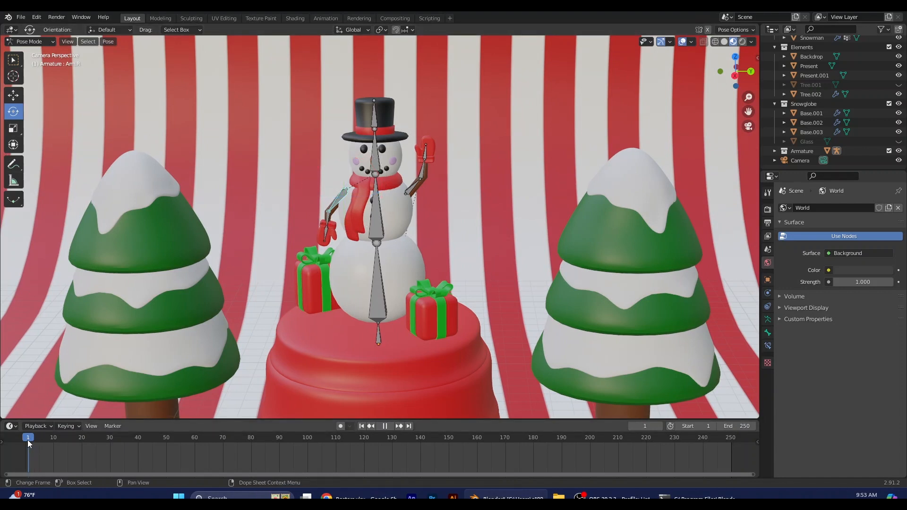
key(space)
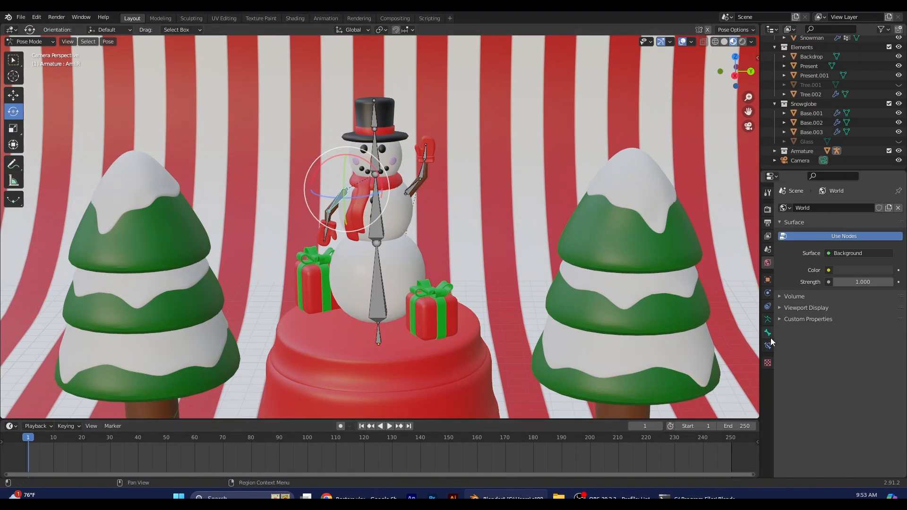
key(a)
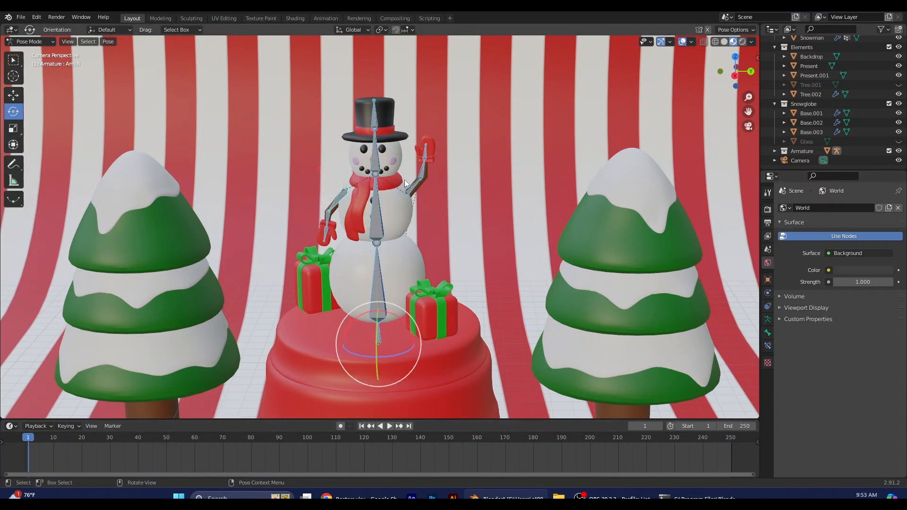
key(i)
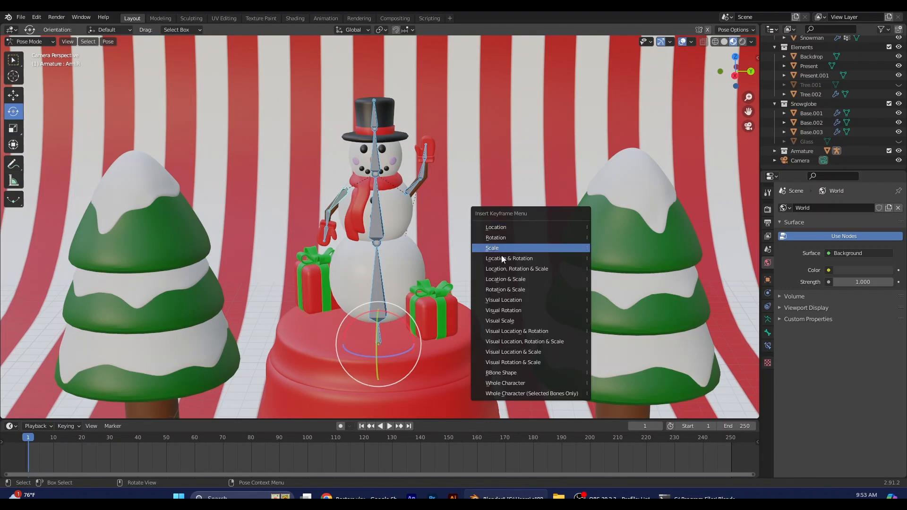
click(505, 270)
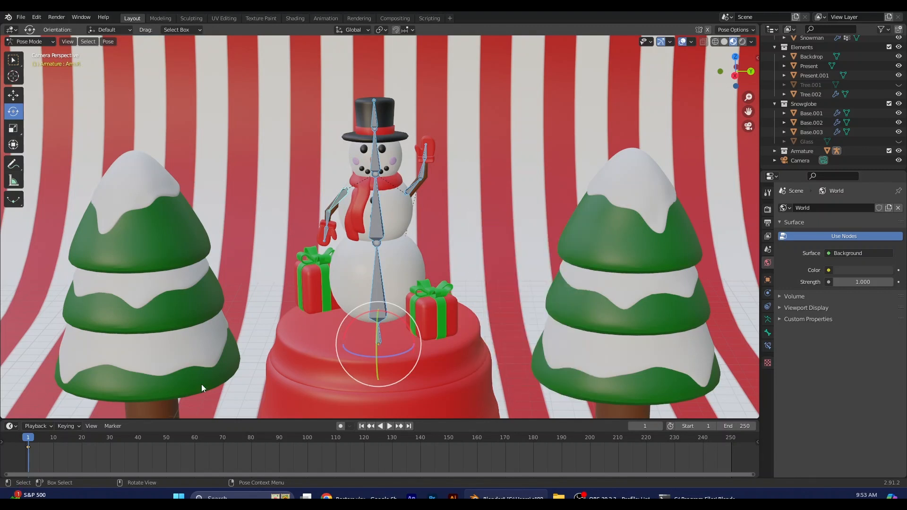
- At frame 5, rotate the snowman's raised arm outward and keyframe all bones
key(space)
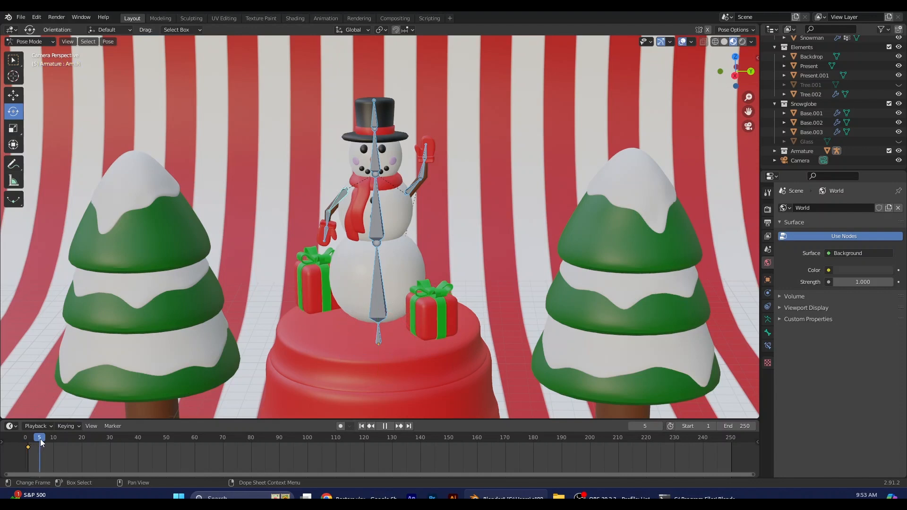
key(space)
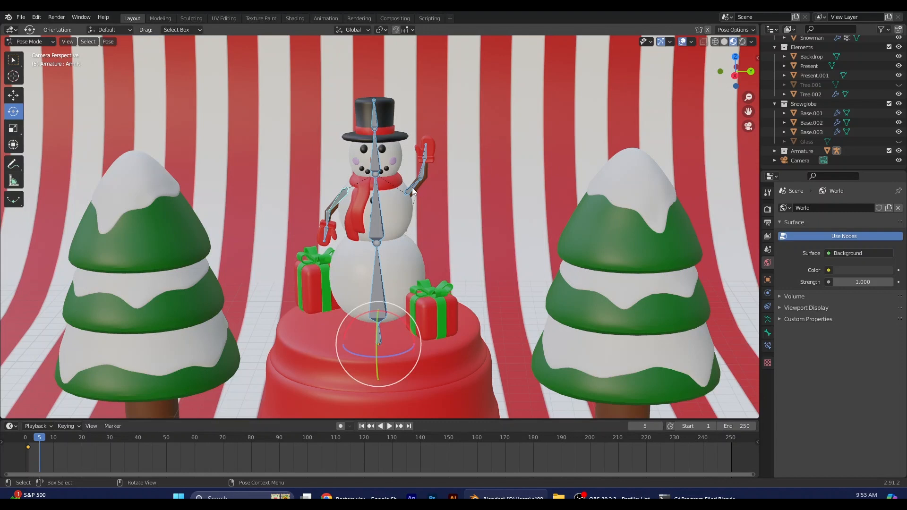
click(412, 187)
drag(433, 174, 441, 188)
key(a)
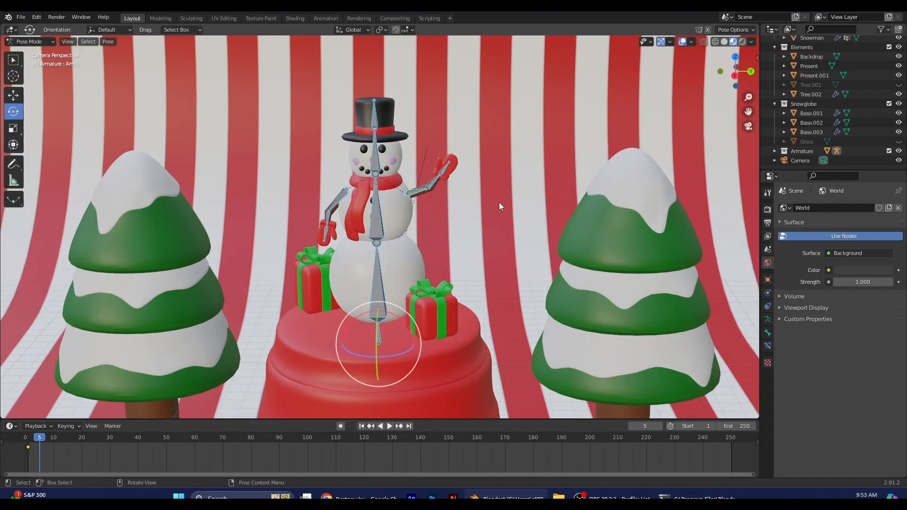
key(i)
click(431, 166)
- Advance to frame 10 and insert another keyframe for the arm's wave
drag(39, 438, 54, 439)
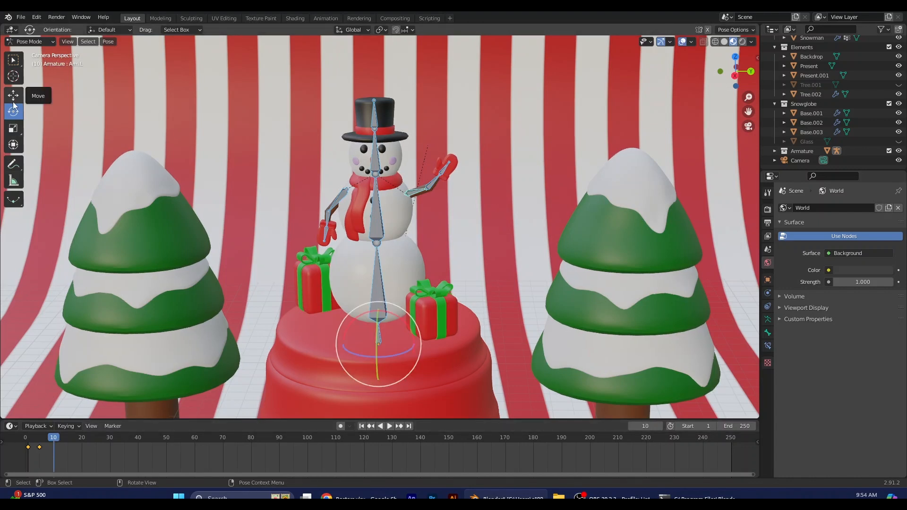
key(space)
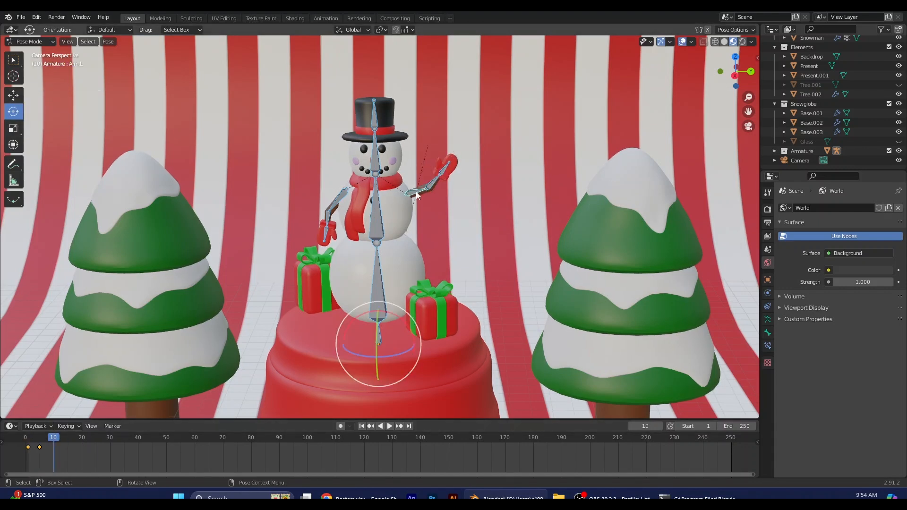
key(i)
click(380, 200)
key(Escape)
- Retime the wave by moving its second and third keyframes to frames 7 and 14
click(41, 449)
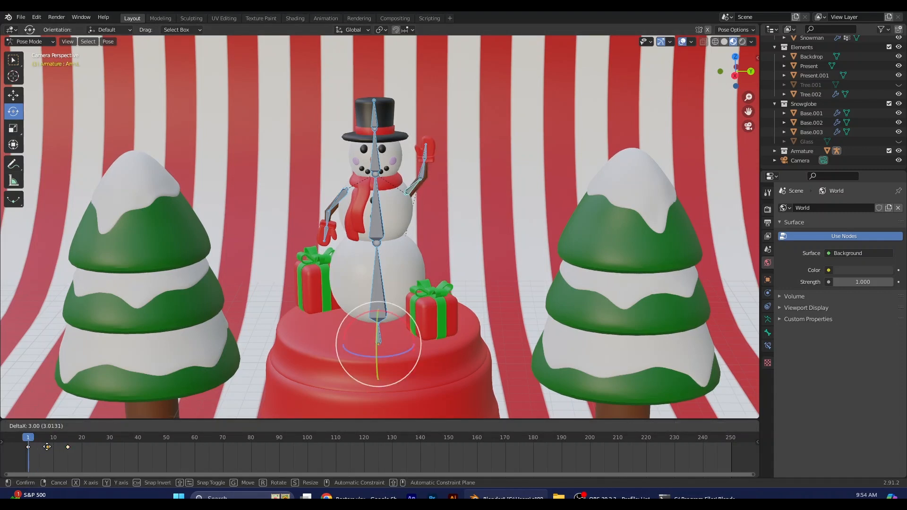
drag(41, 449, 46, 448)
key(space)
key(i)
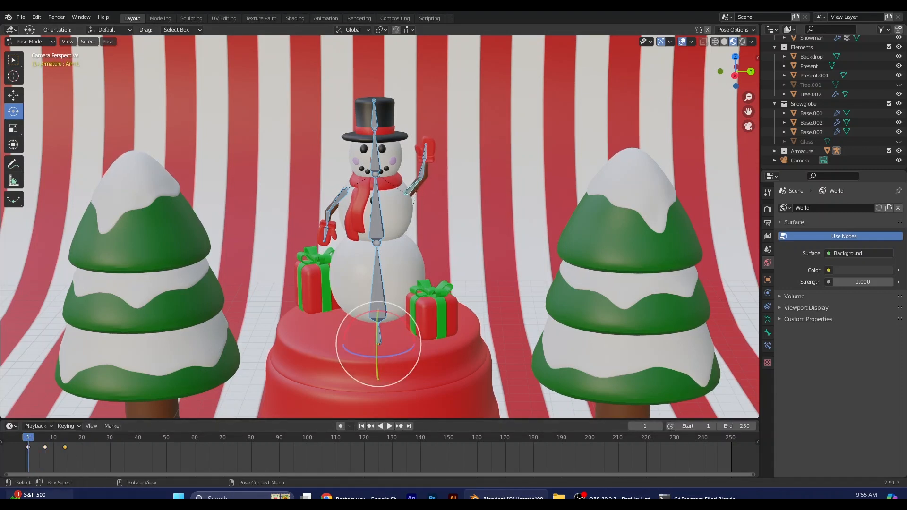
- Pose the waving arm again and insert a keyframe for it at frame 21
click(86, 464)
drag(411, 229, 390, 218)
key(i)
click(344, 259)
- Insert a Location & Rotation keyframe for all bones at frame 28
key(space)
key(space)
key(i)
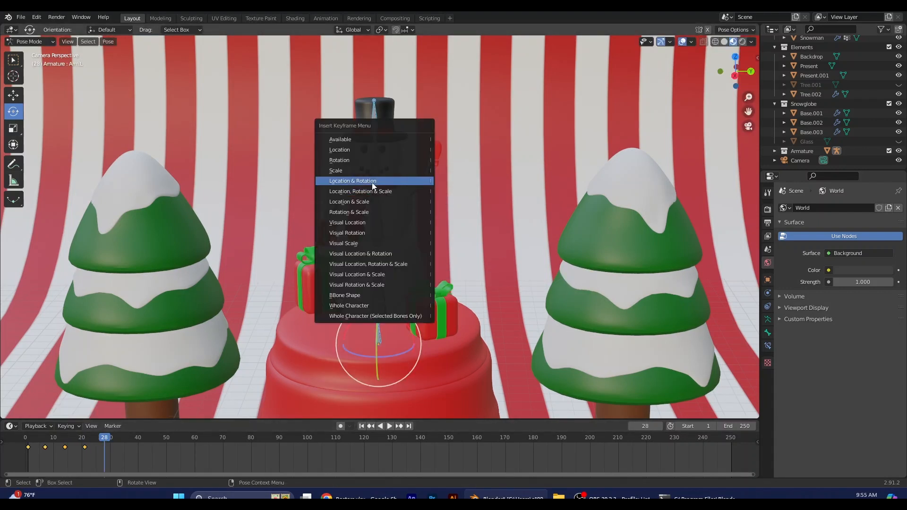
click(374, 181)
- Select the chest bone at frame 10 and try the Move and Scale tools on it
drag(105, 447, 46, 446)
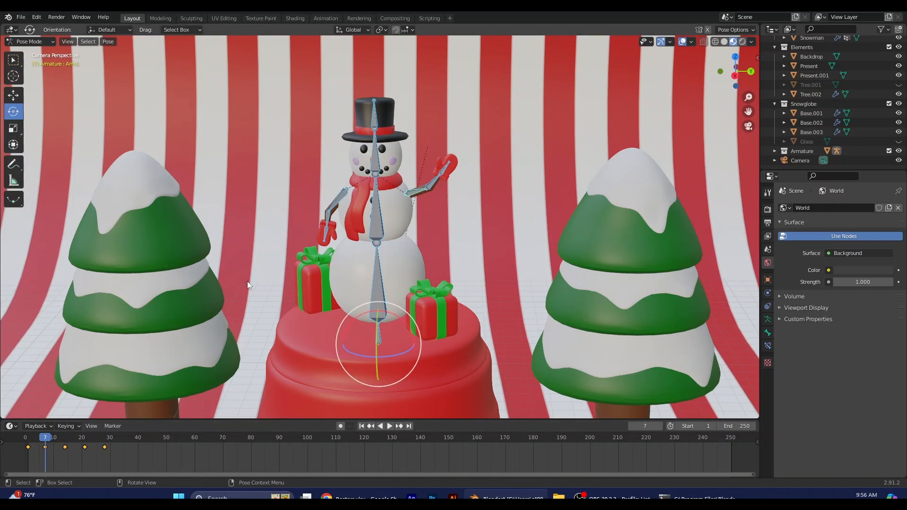
click(376, 141)
key(Right)
key(Right)
key(Right)
click(389, 204)
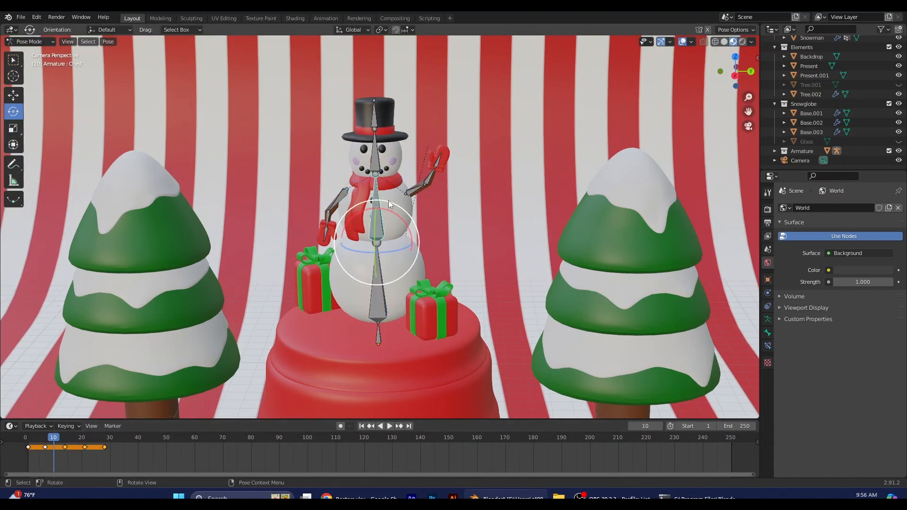
key(shift+space)
key(g)
key(shift+space)
key(s)
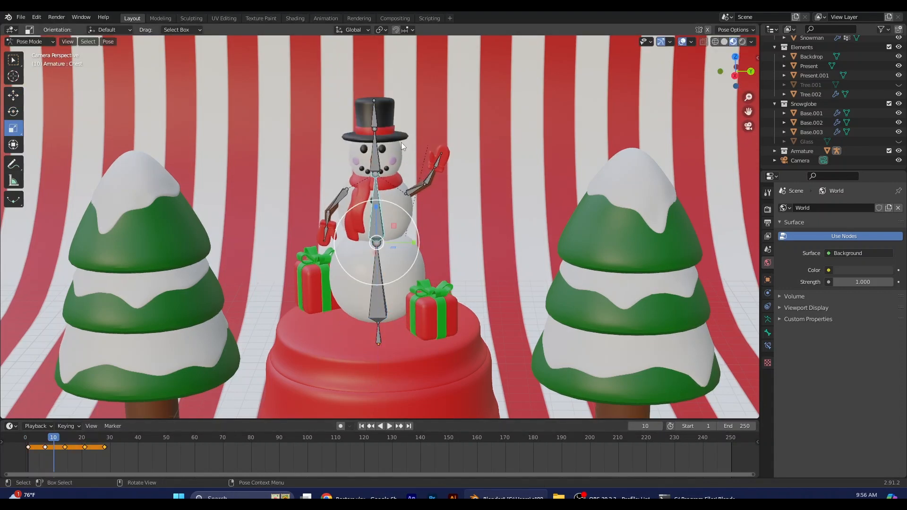
- Select the head bone, switch to the Rotate tool and keyframe all bones at frame 10
click(401, 143)
key(shift+space)
key(r)
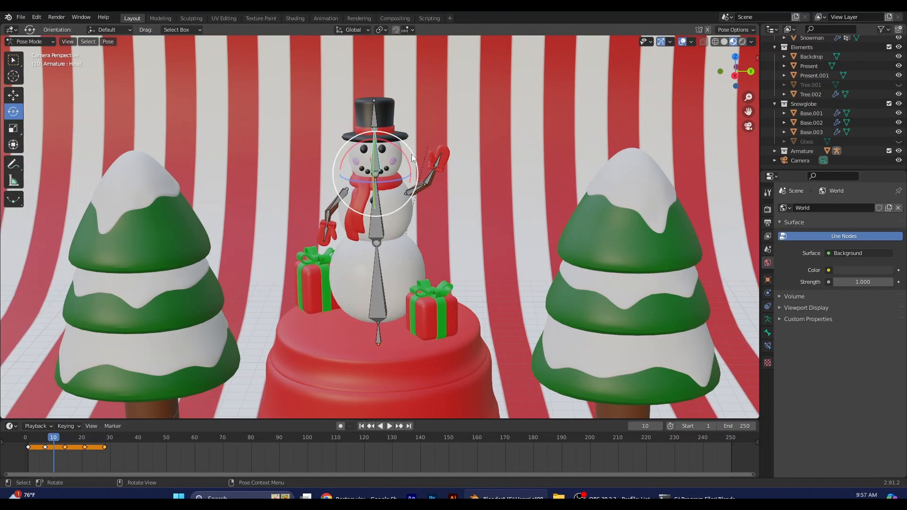
key(a)
click(51, 440)
- At frame 17, tilt the snowman's head sideways, keyframe all bones and play the animation
drag(50, 439, 73, 440)
click(378, 156)
drag(399, 148, 392, 144)
key(a)
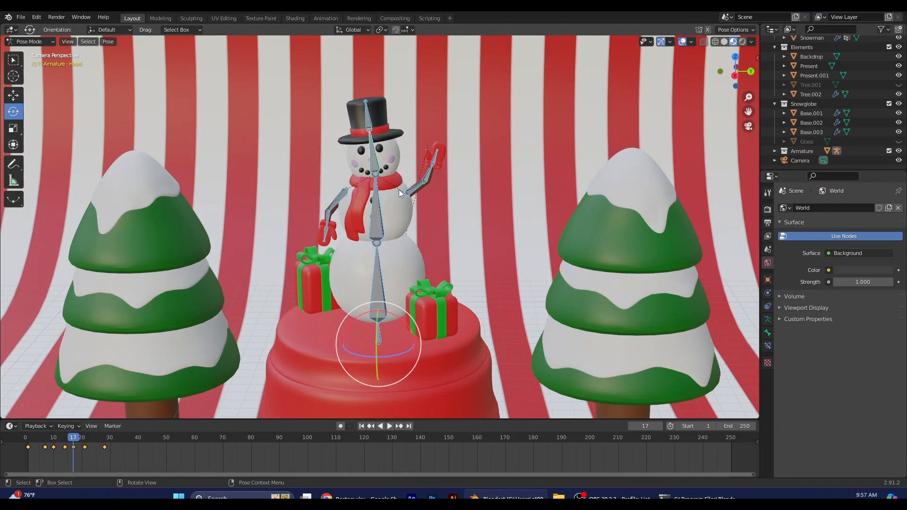
key(space)
key(space)
- Space the wave keyframes out to frames 10, 20, 30 and 40, and play the slower animation
click(28, 439)
drag(45, 447, 53, 448)
shift+click(53, 448)
drag(73, 448, 82, 449)
shift+click(82, 448)
drag(102, 448, 138, 447)
key(space)
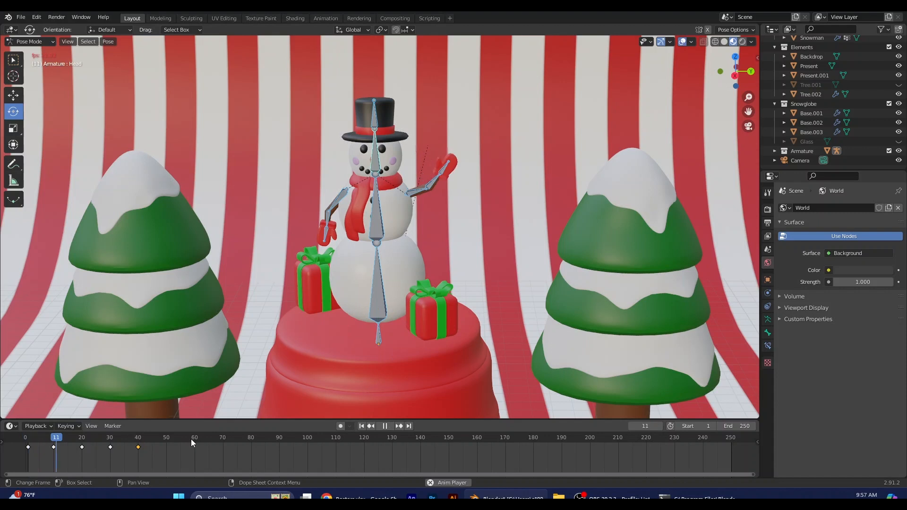
key(space)
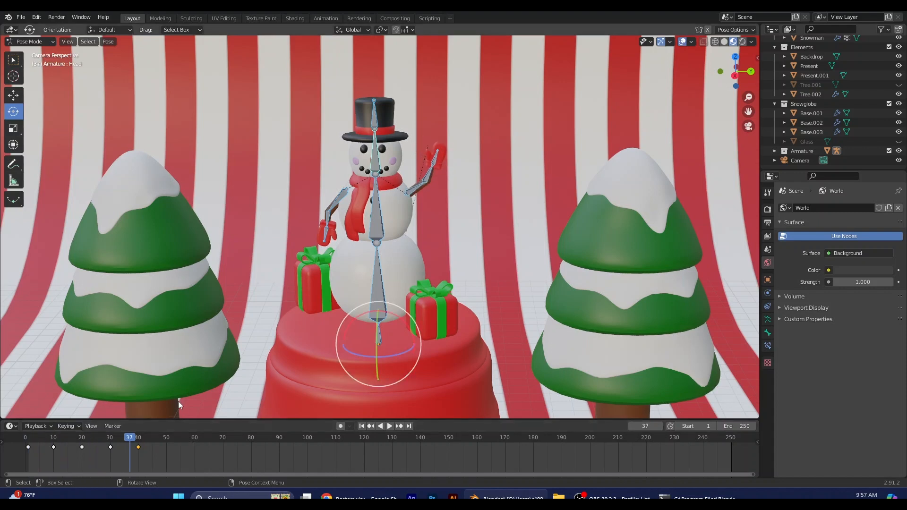
- Deselect the bones, return to Object Mode and go back to frame 1
scroll(577, 278, down, 2)
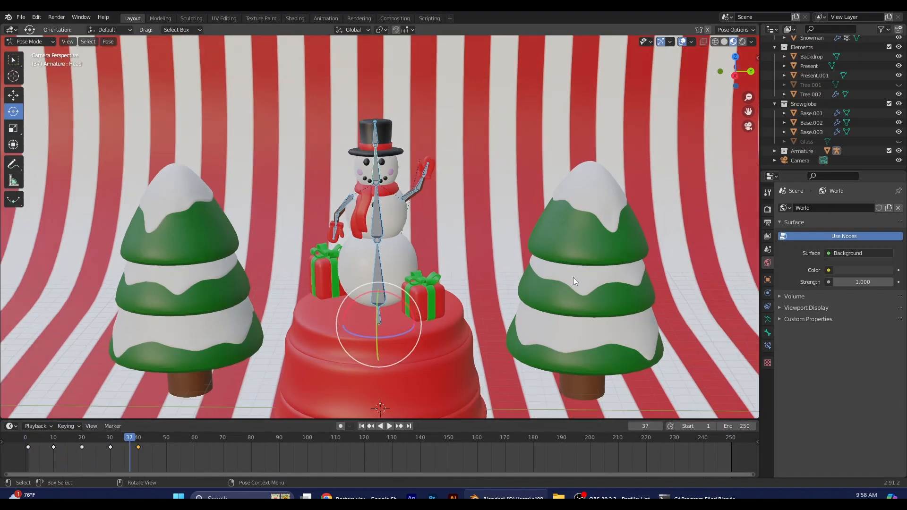
click(204, 261)
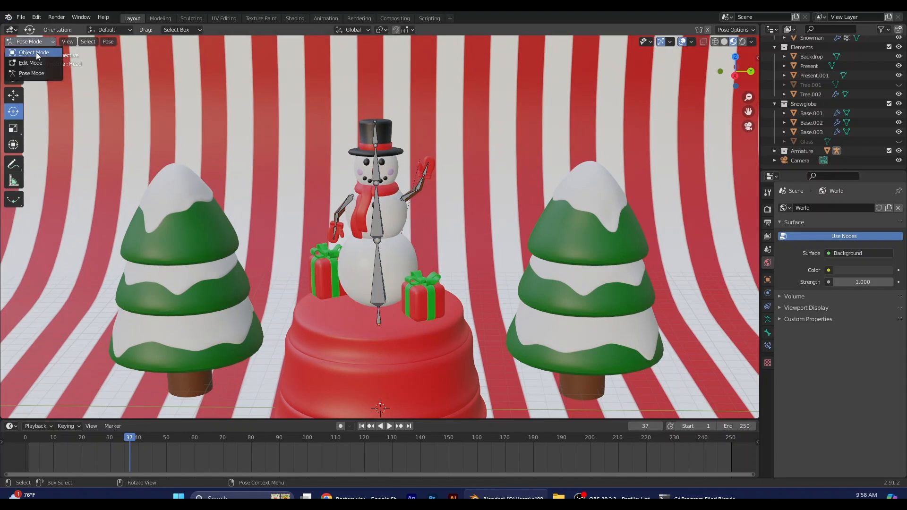
click(36, 52)
key(shift+Left)
key(space)
click(27, 448)
key(space)
- Select the mirrored trees object and insert a Location, Rotation & Scale keyframe at frame 1
click(185, 286)
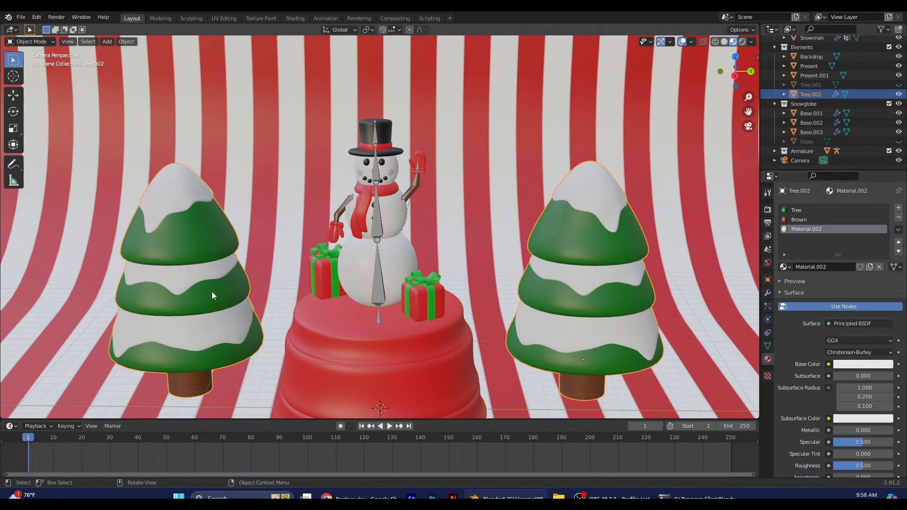
key(i)
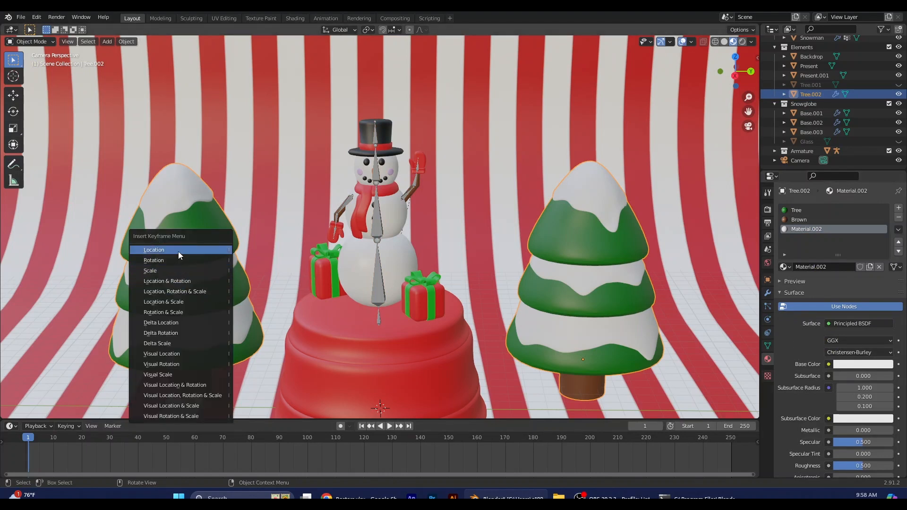
click(174, 292)
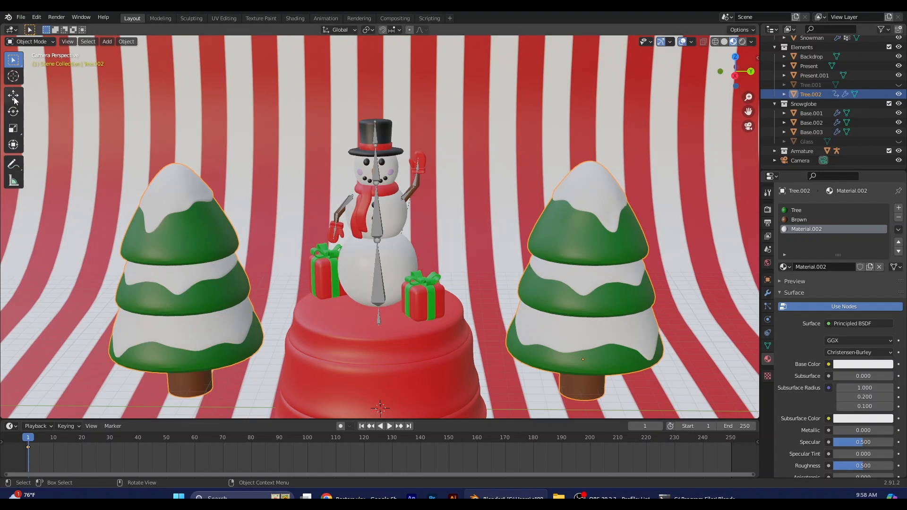
- Squash the trees vertically with the Scale tool at frame 10 and insert a Scale keyframe
scroll(242, 203, down, 2)
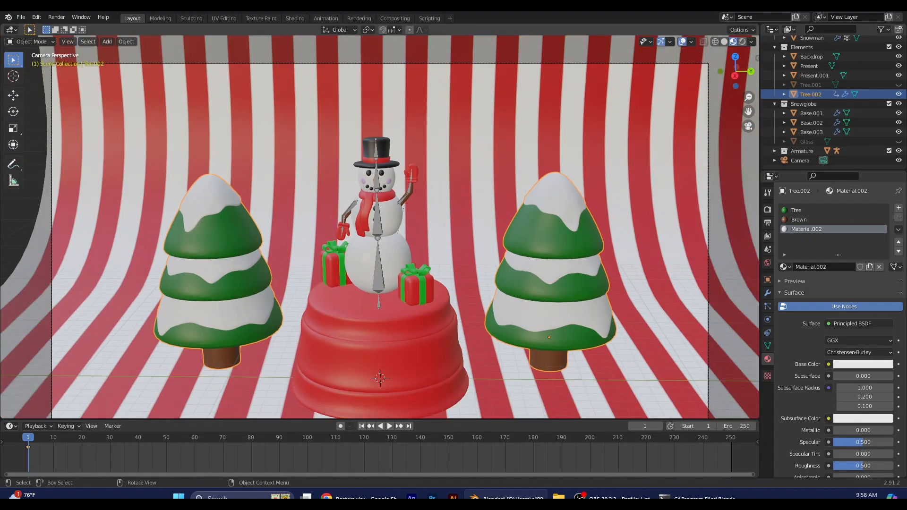
click(13, 128)
drag(550, 303, 551, 307)
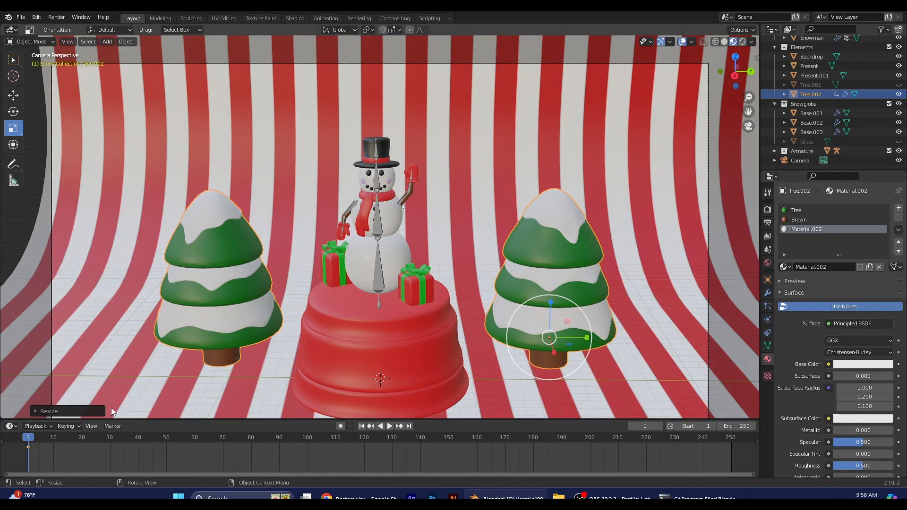
key(space)
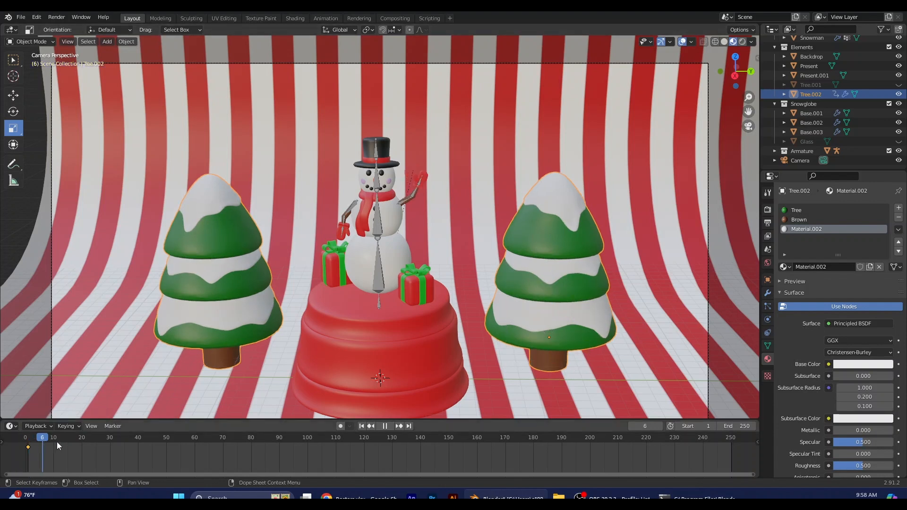
key(space)
drag(549, 303, 548, 314)
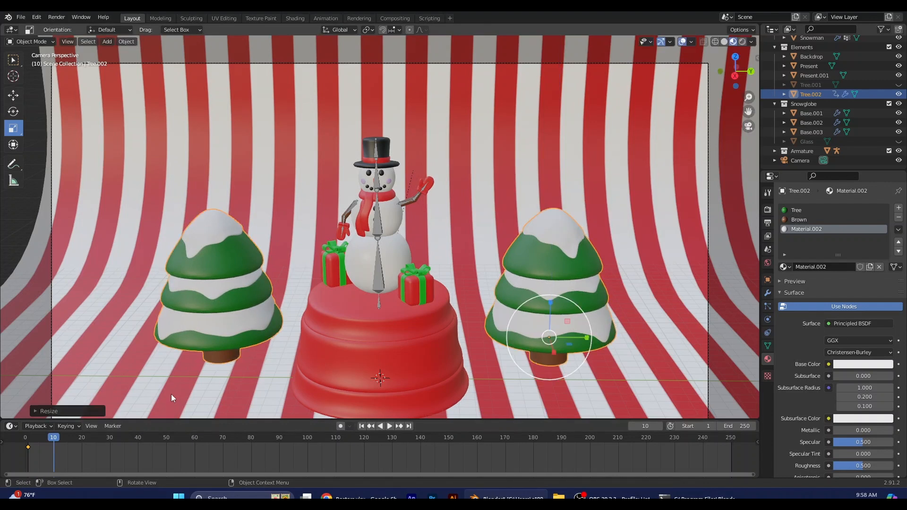
key(i)
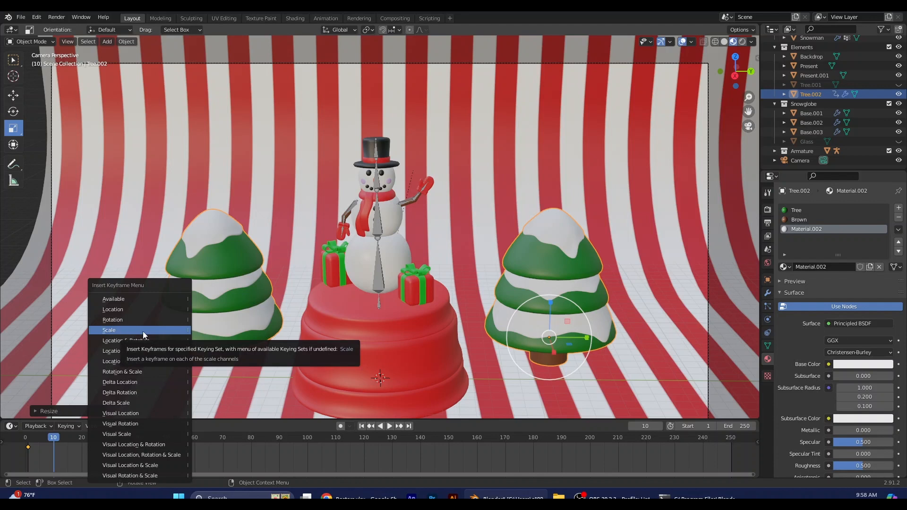
click(116, 332)
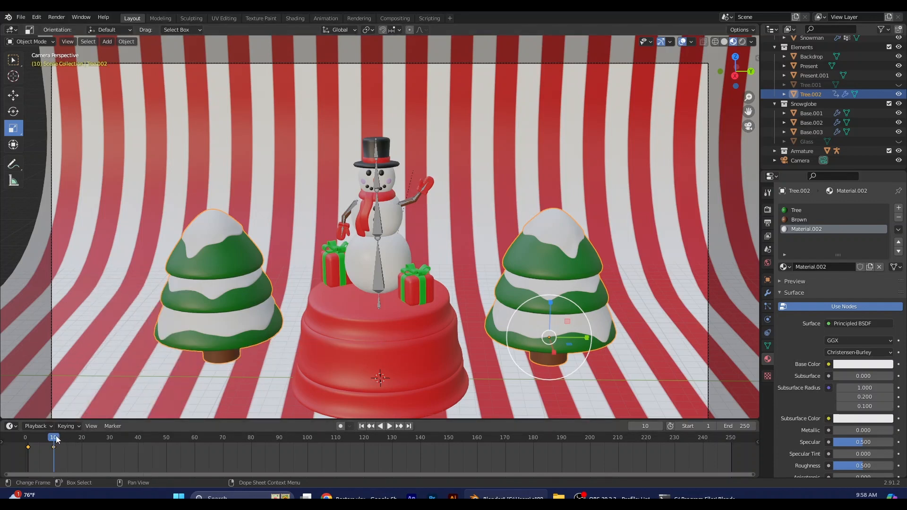
- At frame 20, stretch the trees taller, insert a Scale keyframe and play the animation
drag(56, 440, 83, 445)
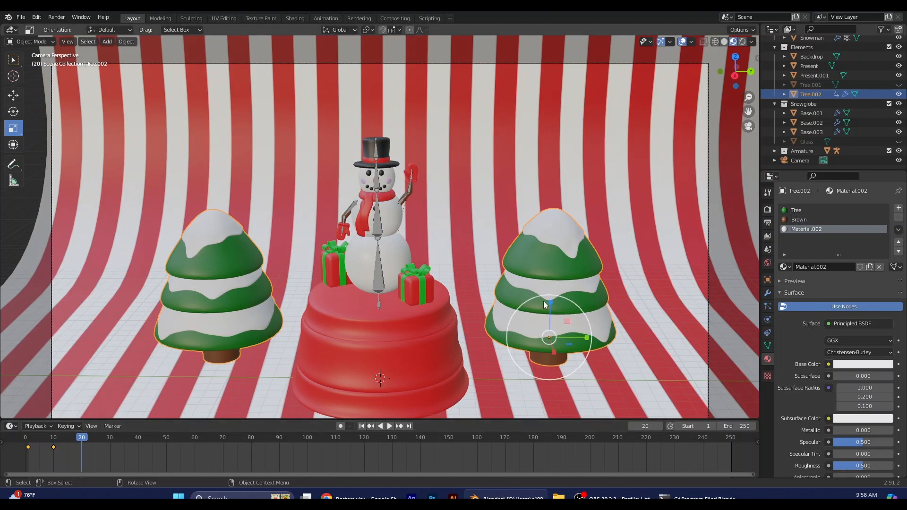
drag(551, 303, 551, 298)
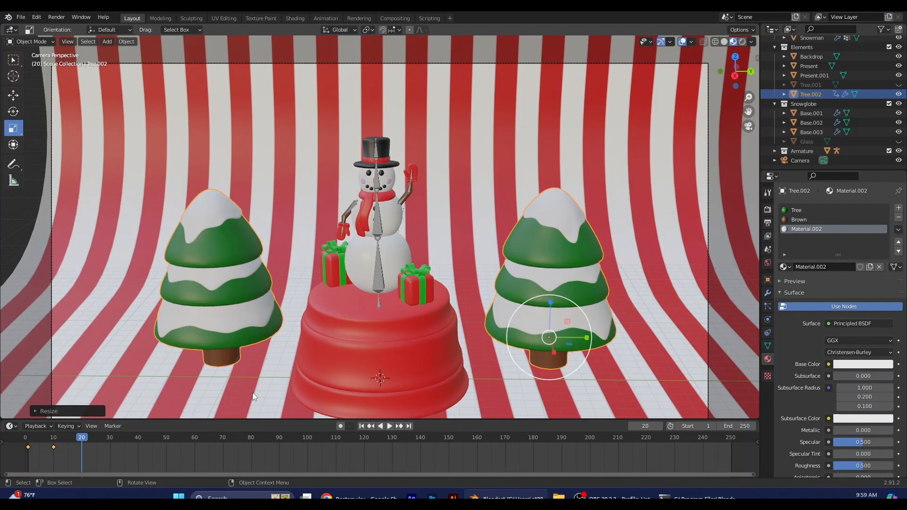
key(i)
click(205, 331)
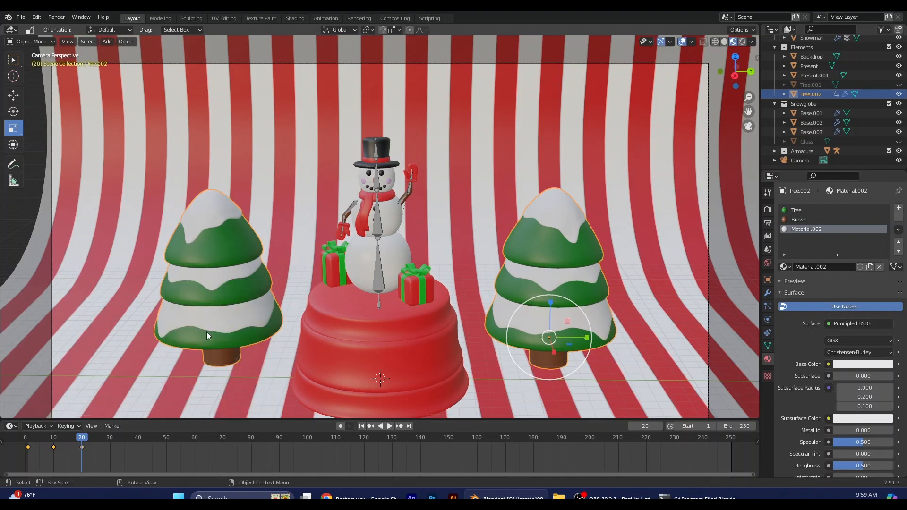
key(space)
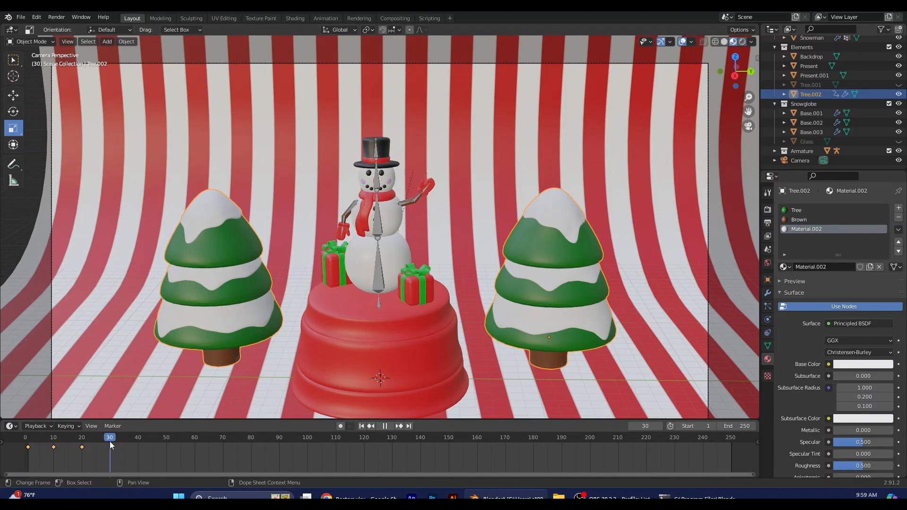
drag(110, 442, 29, 448)
key(space)
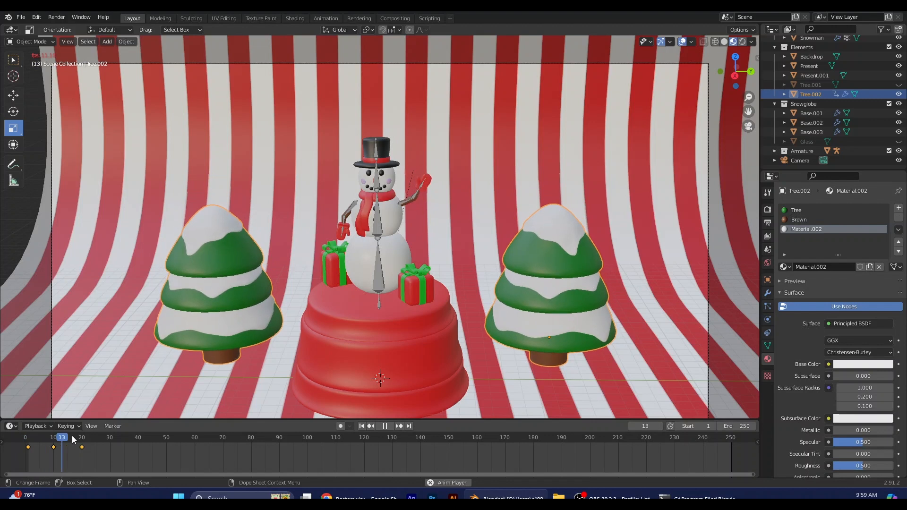
- Try making the trees slightly taller at frame 10 and play the animation
drag(66, 443, 56, 443)
key(space)
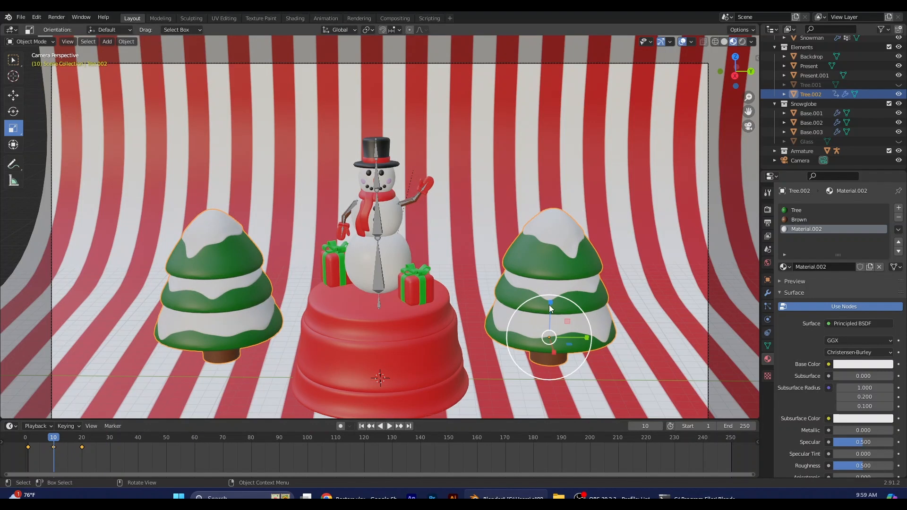
drag(551, 304, 550, 297)
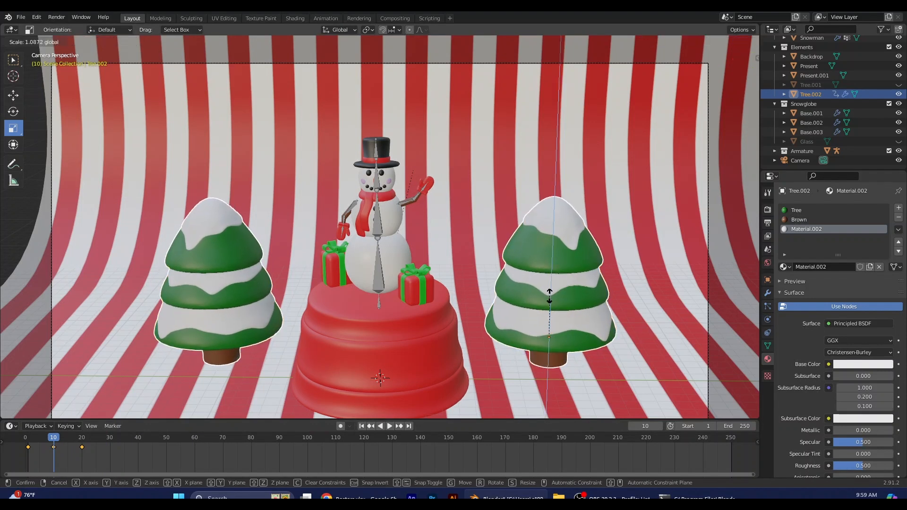
key(space)
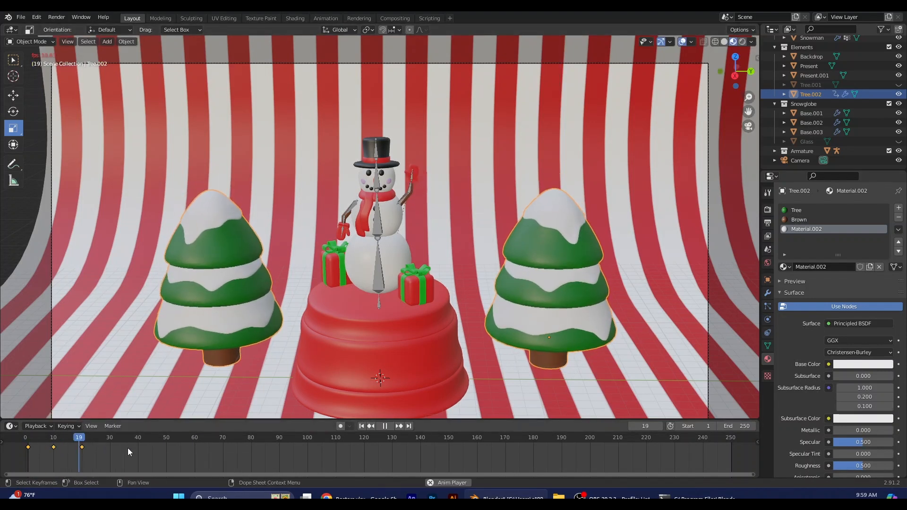
key(space)
- Move the trees' frame 10 keyframe to frame 7 and the frame 20 keyframe to frame 14, and play the faster squash
click(56, 459)
drag(53, 447, 45, 447)
mouse_move(36, 439)
mouse_down()
mouse_move(71, 440)
mouse_move(66, 447)
mouse_move(72, 436)
mouse_move(45, 438)
mouse_up()
click(27, 438)
key(space)
key(space)
click(45, 447)
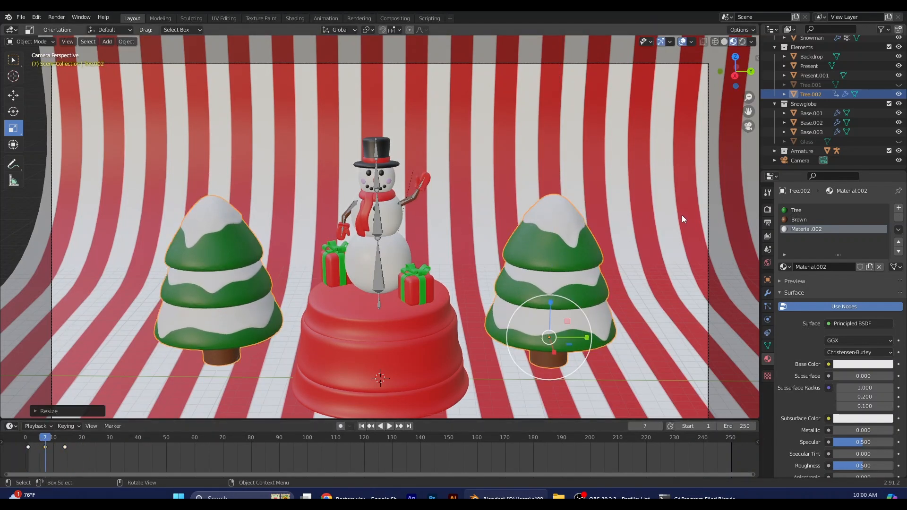
- Duplicate the trees' scale keyframes along the timeline to about frames 21, 28, 35 and 42
click(87, 439)
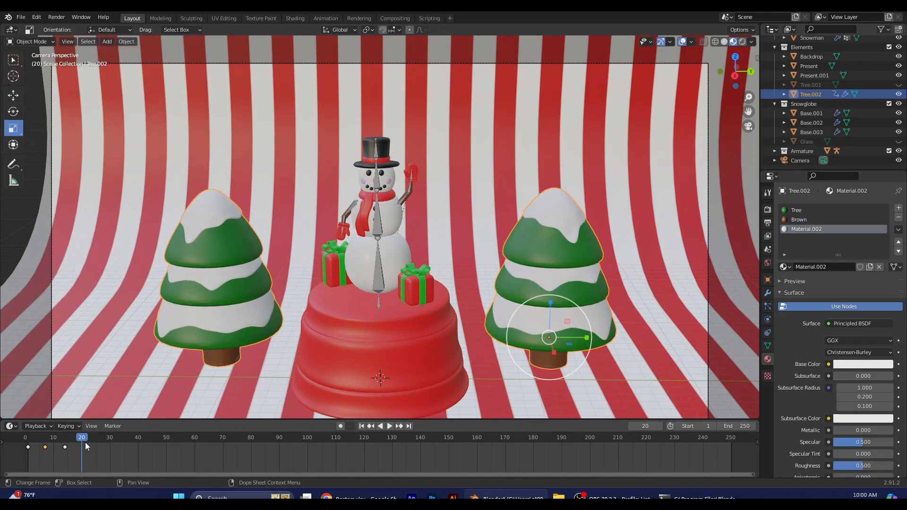
key(shift+d)
click(93, 454)
drag(80, 439, 28, 438)
drag(100, 455, 41, 444)
key(shift+d)
click(106, 448)
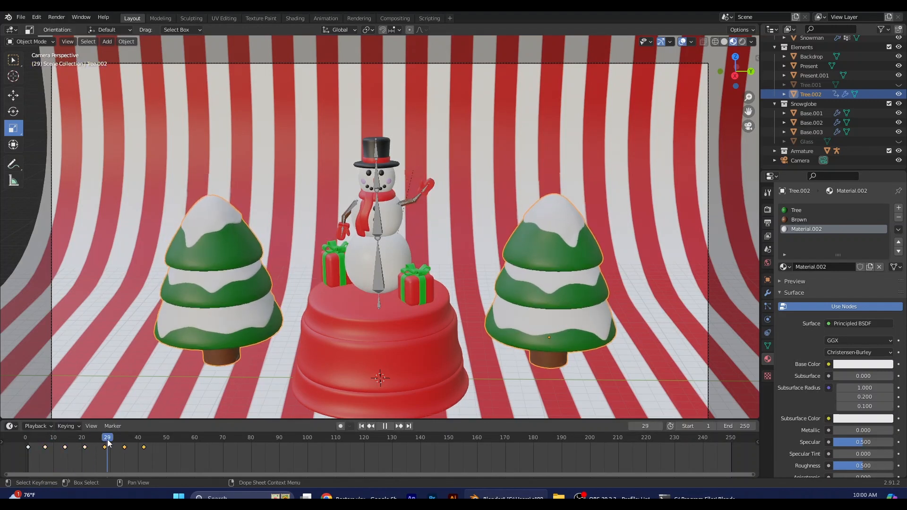
- Play and scrub through the repeated tree squash animation from the first frame
key(space)
drag(52, 439, 27, 453)
drag(90, 440, 56, 449)
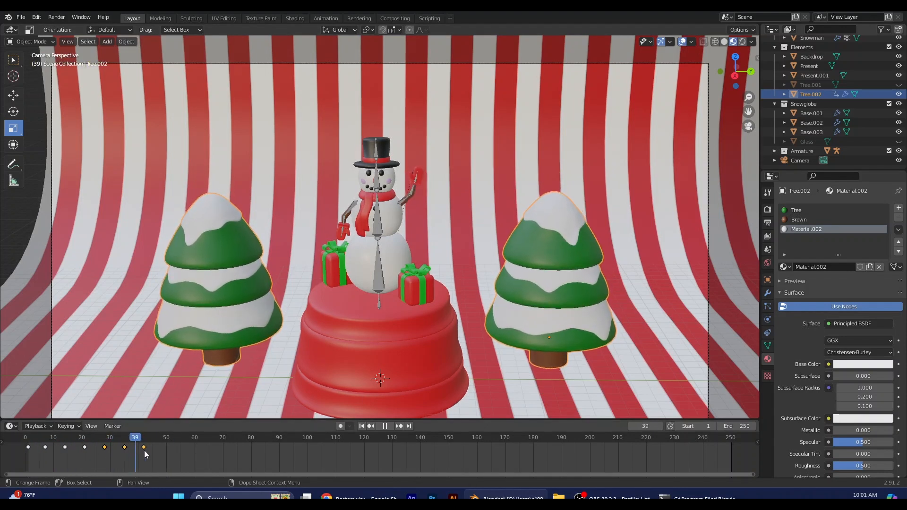
drag(122, 454, 26, 449)
key(space)
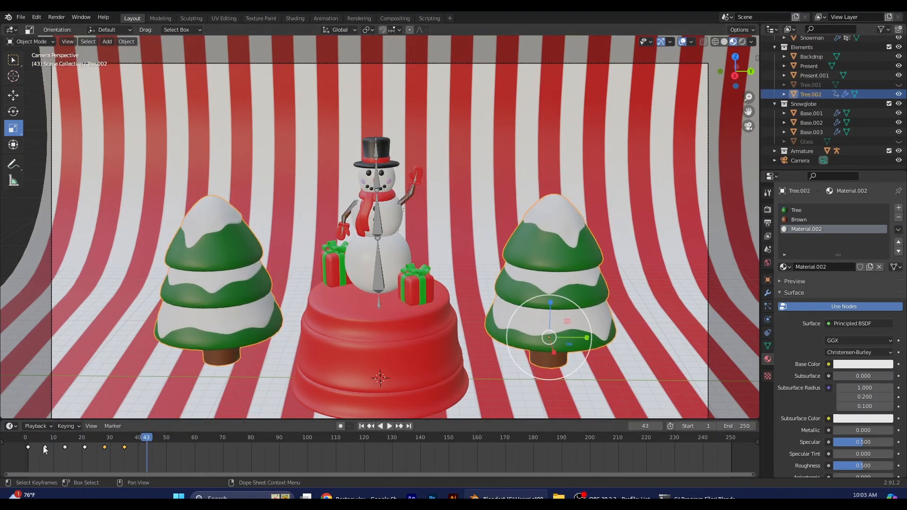
- Squash the trees vertically and insert Scale keyframes at frame 43 and near frame 21
drag(549, 302, 550, 310)
key(i)
click(93, 330)
drag(146, 438, 85, 440)
drag(549, 302, 548, 308)
key(i)
click(528, 315)
- Insert further Scale keyframes for the trees near frames 7 and 35
click(44, 439)
key(i)
click(496, 307)
click(125, 441)
key(i)
click(533, 309)
- Replay the tree animation from the start and review it in the full camera frame
click(26, 439)
key(space)
click(27, 439)
key(space)
click(25, 438)
scroll(537, 351, down, 4)
key(space)
key(space)
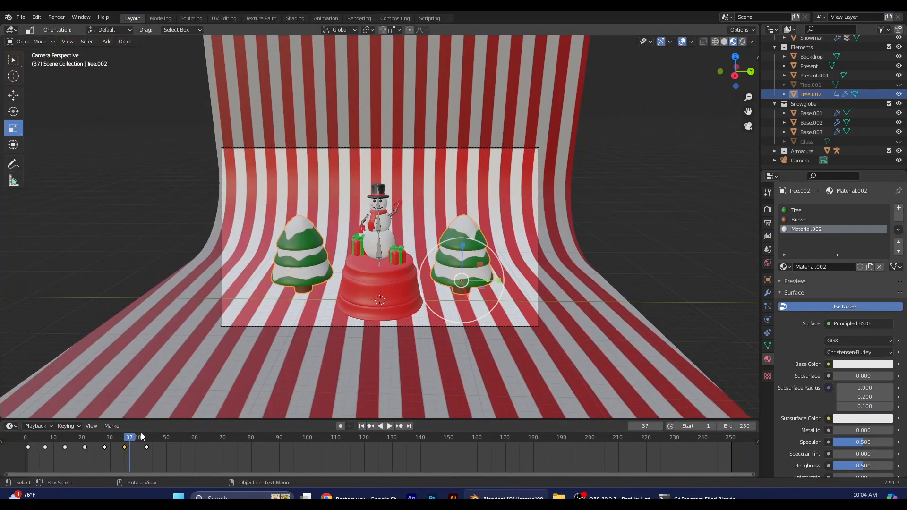
- Inspect the trees and snow globe base around frame 8 from the right orthographic view
click(48, 438)
scroll(520, 265, up, 5)
middle_drag(520, 265, 331, 354)
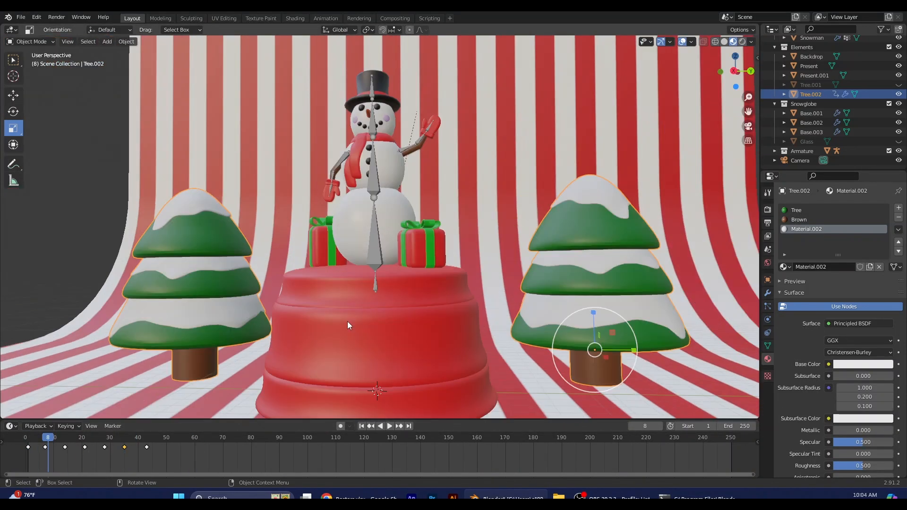
click(733, 76)
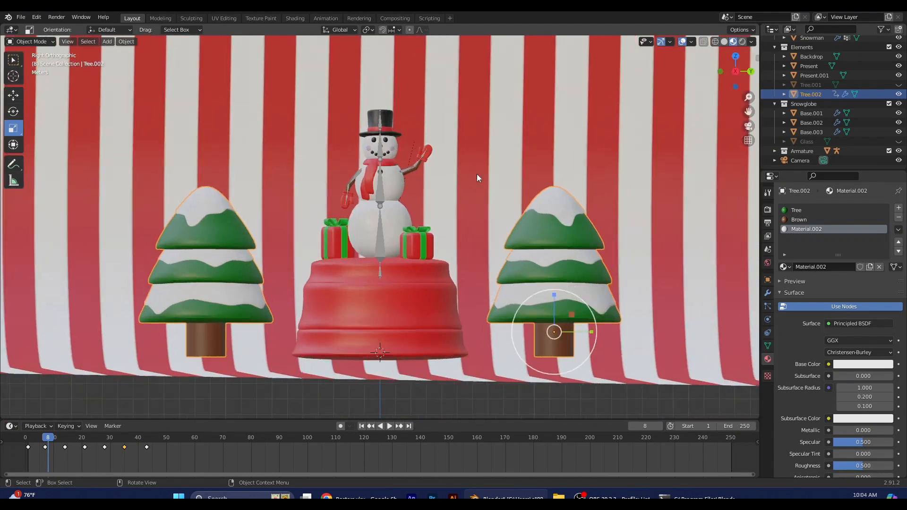
middle_drag(480, 293, 448, 287)
click(455, 283)
click(161, 274)
drag(46, 436, 26, 438)
click(142, 385)
- With the camera view in a second viewport, move the camera slightly using the Move tool and toggle the Glass object's visibility
click(13, 96)
drag(504, 255, 498, 232)
click(213, 180)
click(728, 70)
click(748, 126)
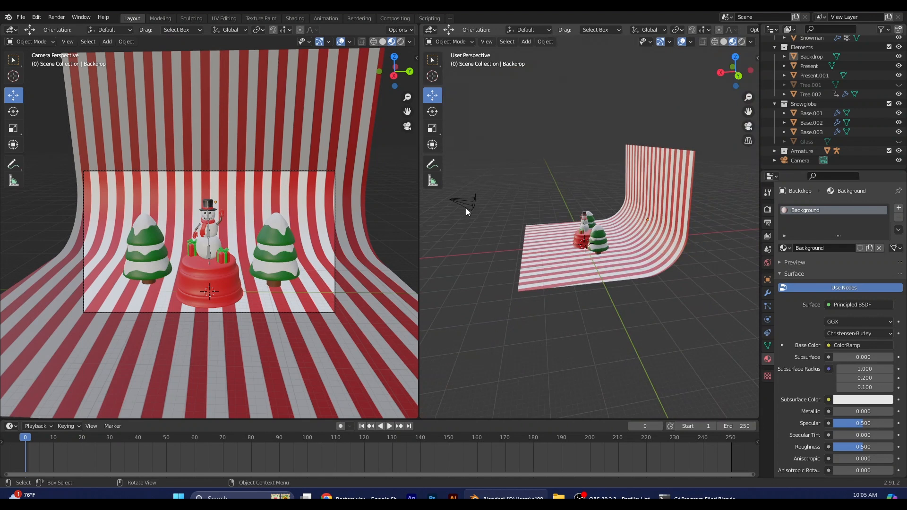
click(466, 209)
drag(448, 184, 449, 188)
click(898, 142)
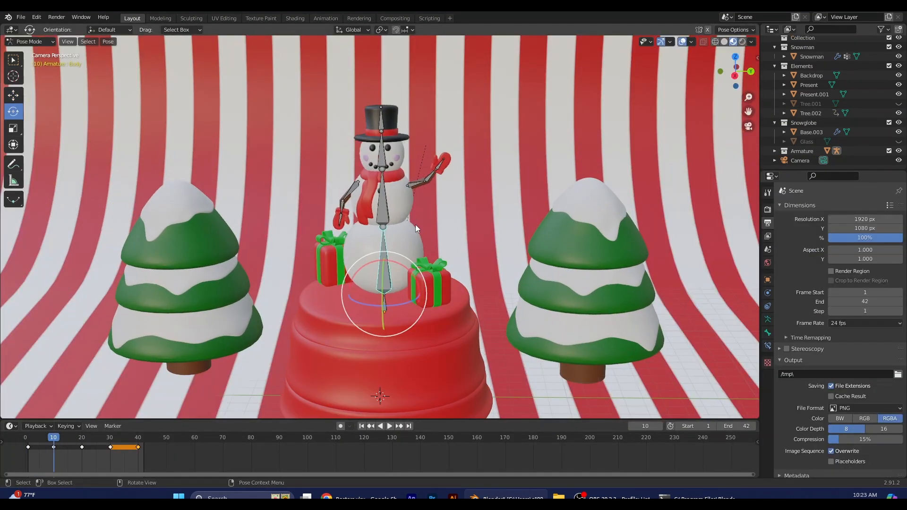
- At frame 10, tilt the snowman's Chest bone away from the waving arm, keyframe all bones and play the animation
click(384, 206)
drag(422, 211, 416, 200)
key(a)
key(i)
click(384, 220)
click(28, 440)
key(space)
key(space)
- At frame 20, tilt the Chest bone toward the waving arm, insert a keyframe and play the animation
click(82, 439)
drag(409, 194, 422, 210)
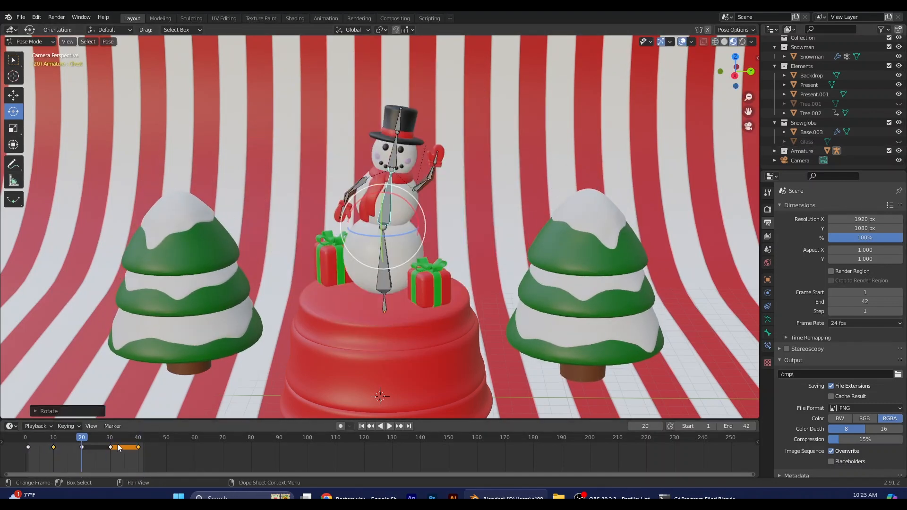
key(i)
key(shift+Left)
key(space)
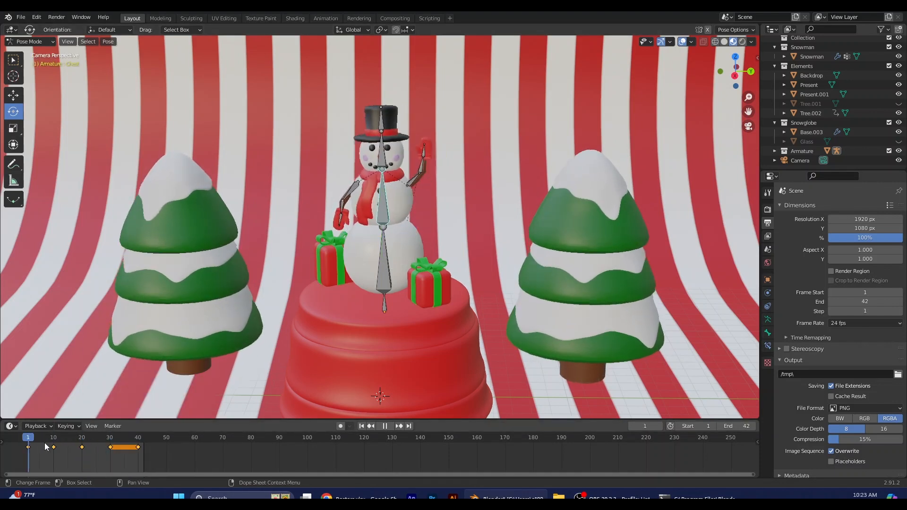
key(space)
- At frame 30, tilt the Chest bone back away from the waving arm, insert a keyframe and replay from the start
click(110, 447)
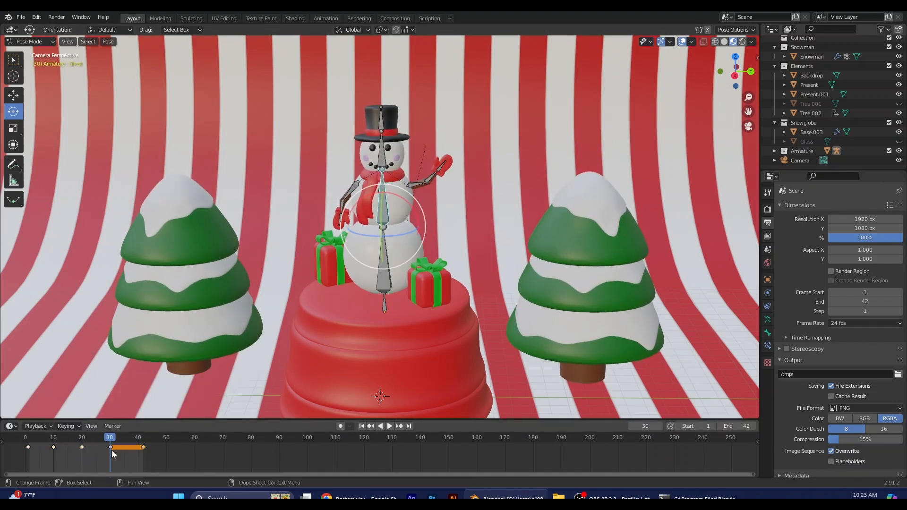
drag(414, 198, 419, 205)
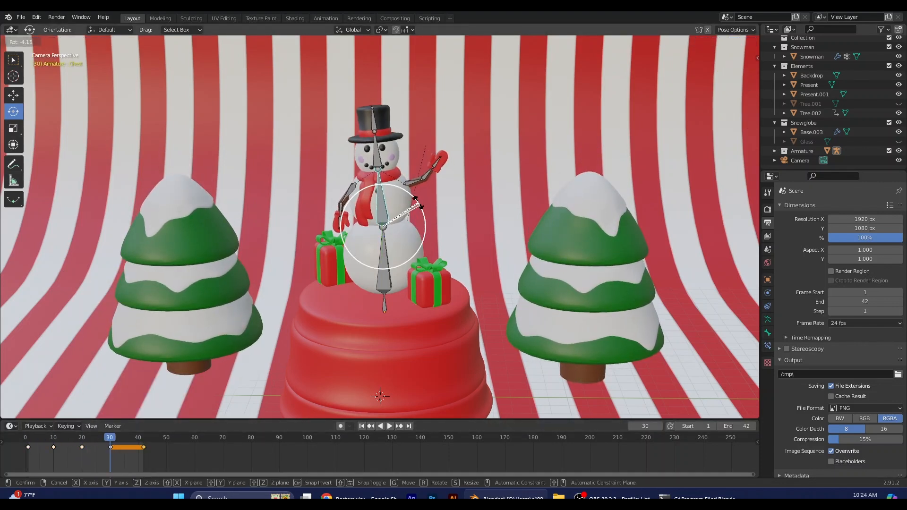
click(419, 203)
key(i)
click(296, 359)
drag(102, 436, 28, 437)
key(space)
key(space)
- Try deleting the snowman's last keyframe at frame 42, review the motion, and undo the deletion
click(139, 448)
key(x)
click(139, 448)
key(space)
key(x)
click(143, 438)
mouse_move(111, 440)
mouse_down()
mouse_move(55, 446)
mouse_move(109, 452)
mouse_up()
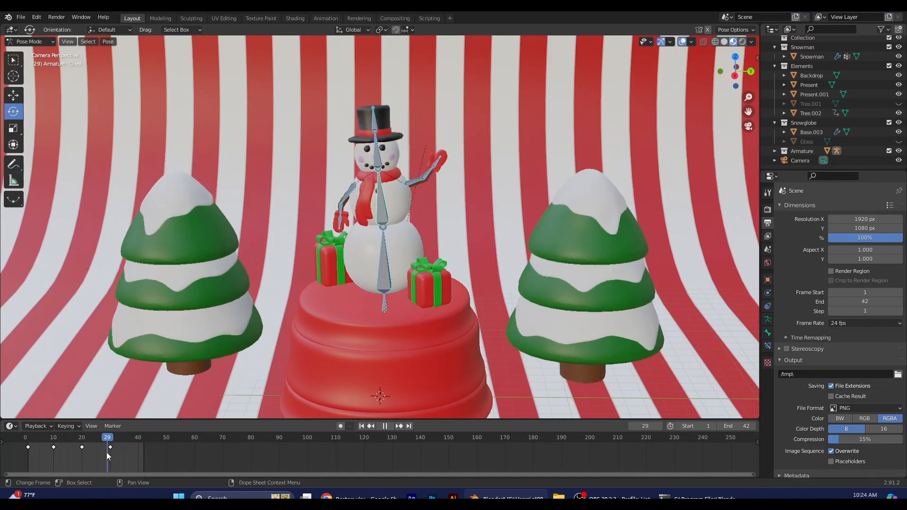
key(space)
key(ctrl+z)
key(space)
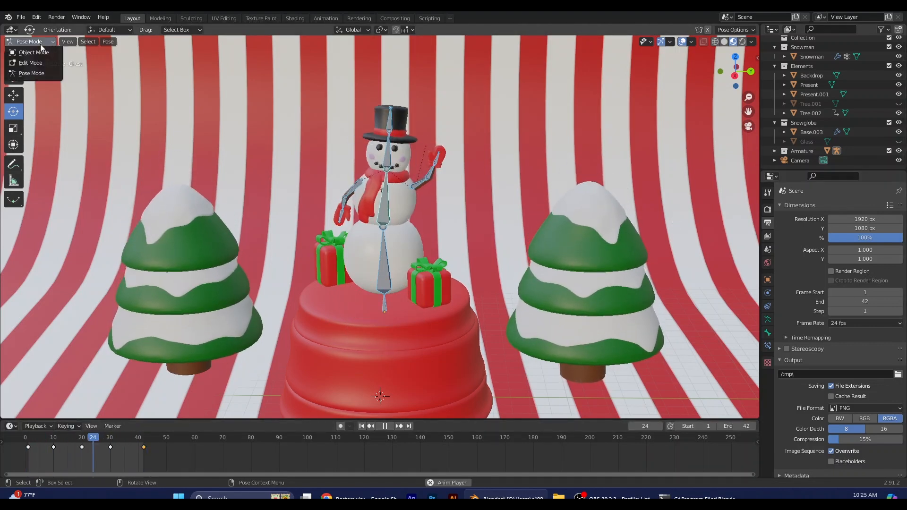
- Return to Object Mode, hide the armature and stop the playback
key(ctrl+Tab)
key(h)
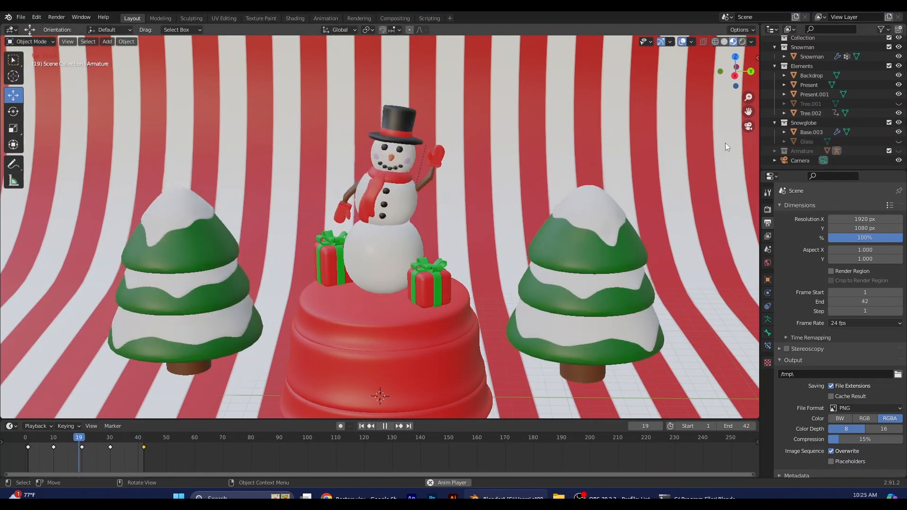
click(386, 427)
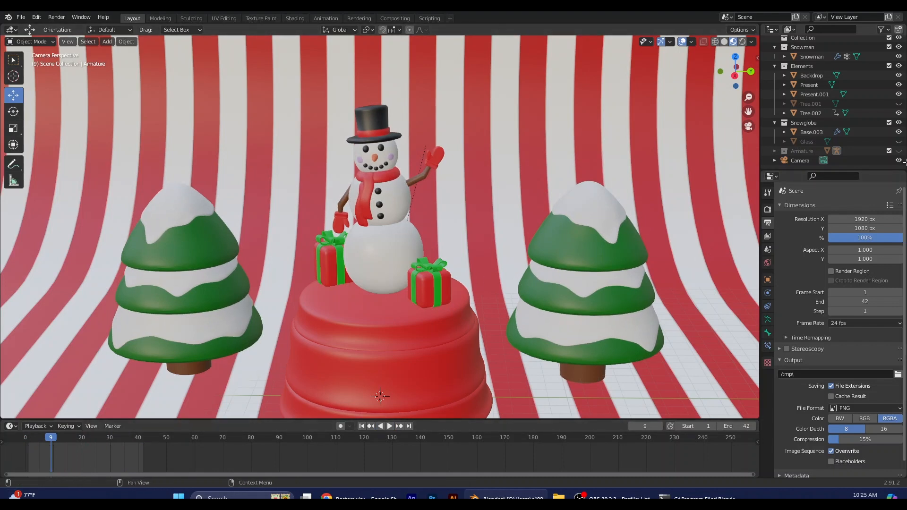
- Go to frame 0, make the Glass object visible and select it
click(25, 444)
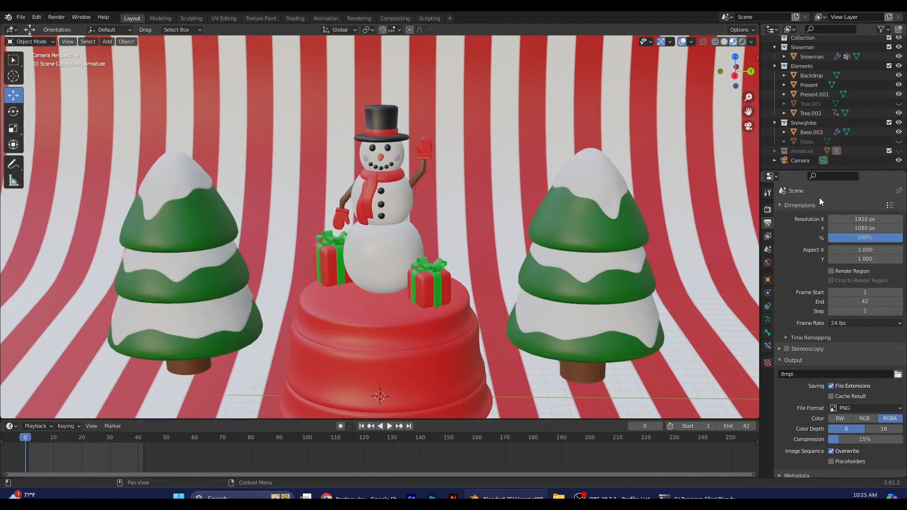
click(898, 142)
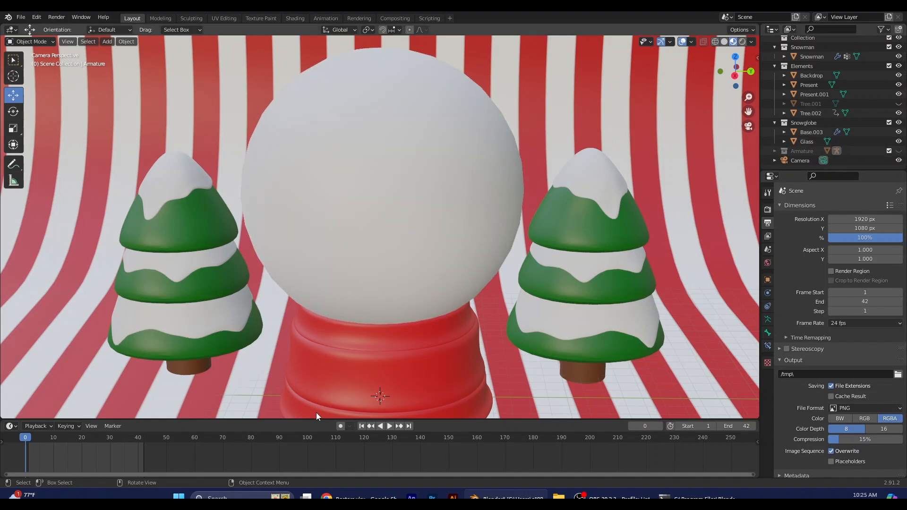
click(377, 258)
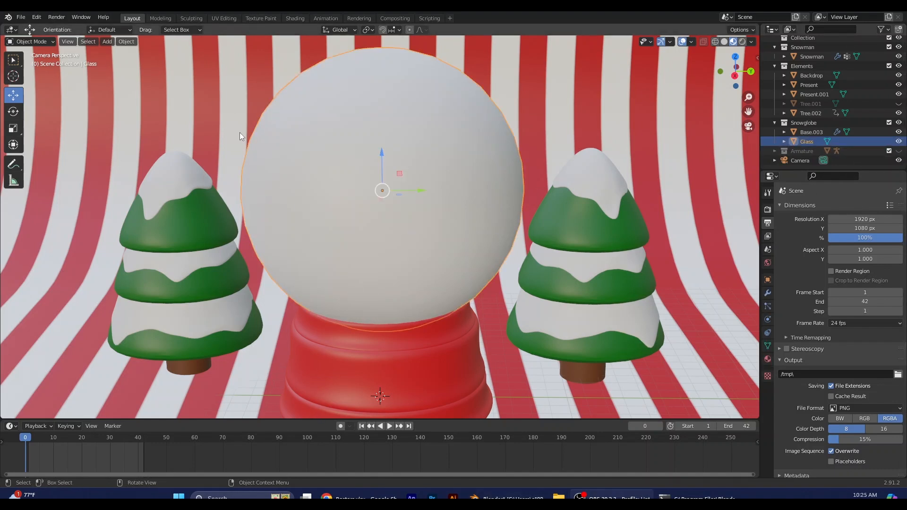
- Save the current Blender file under its existing name
click(17, 18)
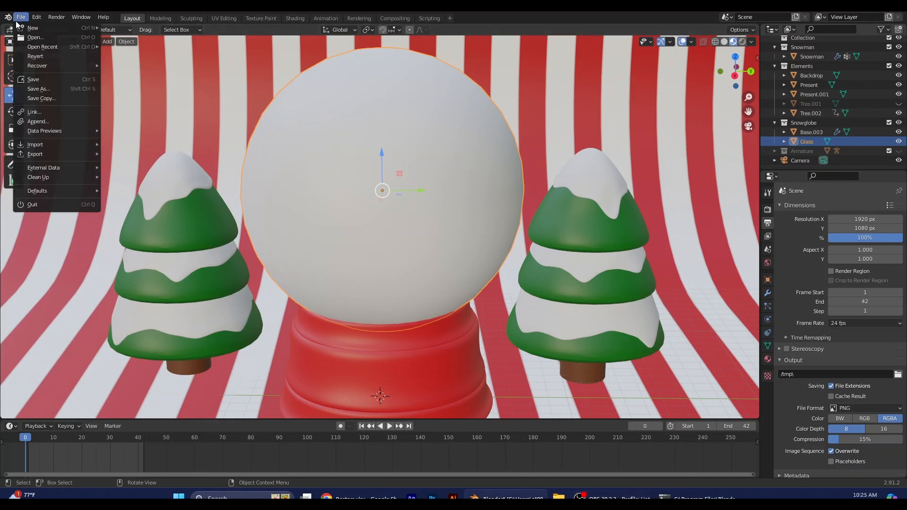
click(36, 80)
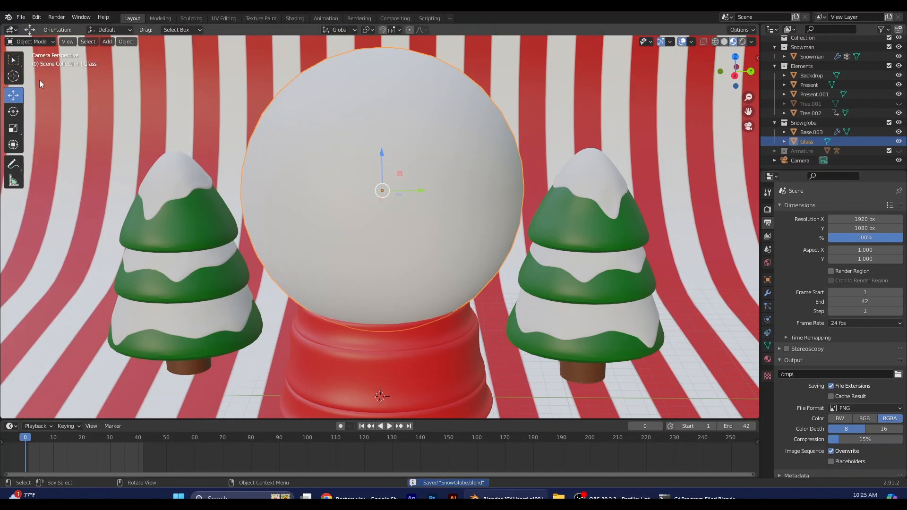
click(21, 17)
click(31, 81)
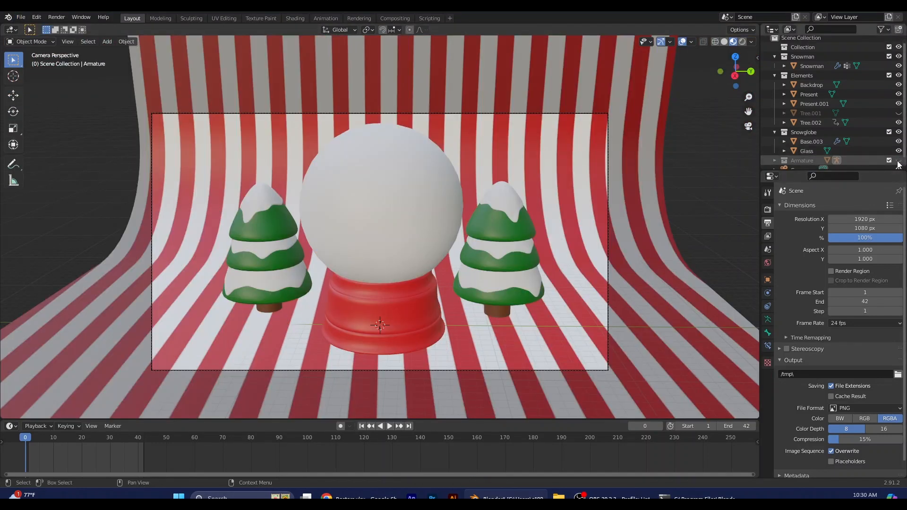
- Hide the Glass object and look up Round Cube among the mesh objects that can be added
click(459, 181)
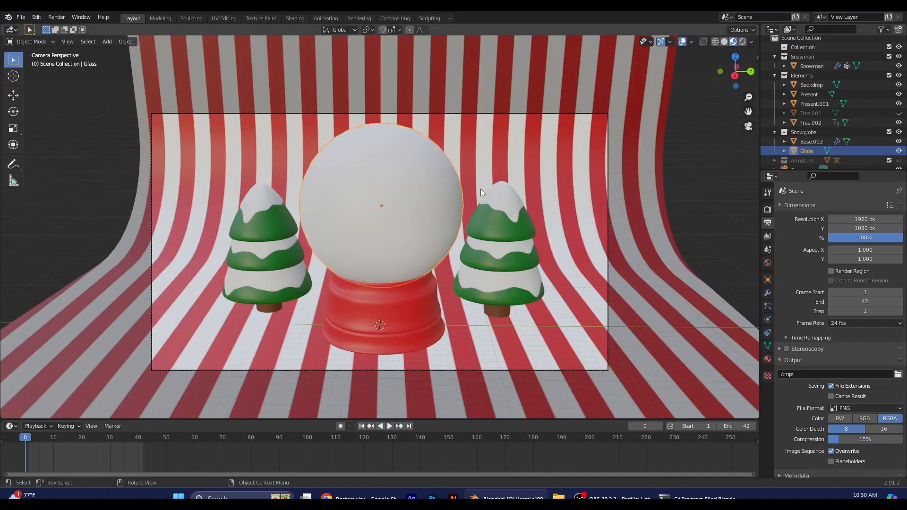
click(899, 151)
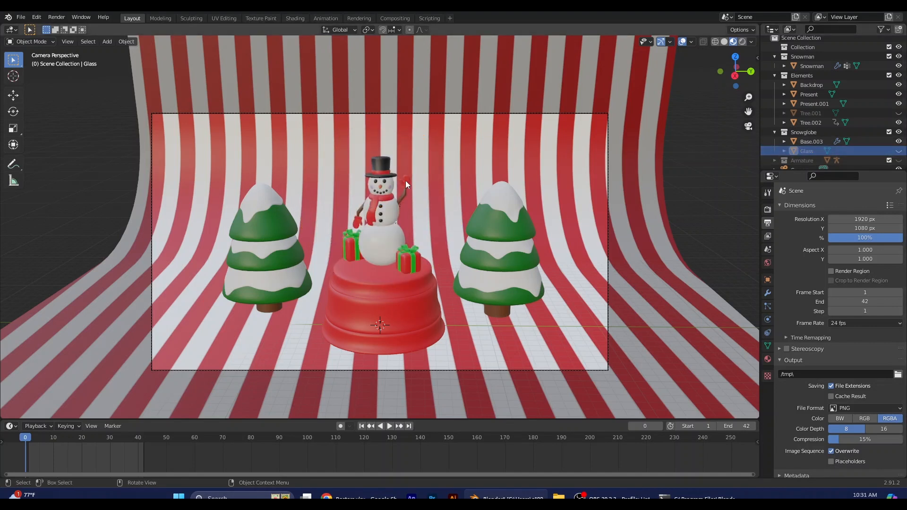
click(107, 42)
mouse_move(124, 160)
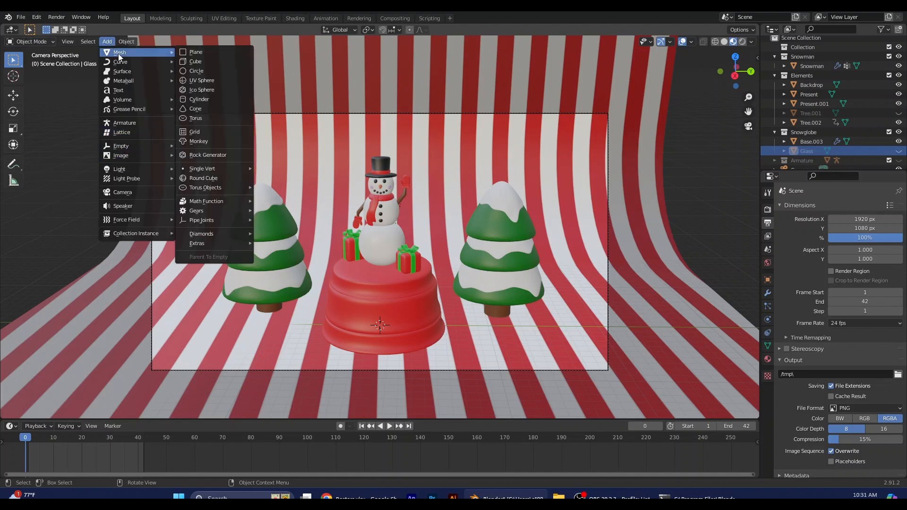
mouse_move(117, 53)
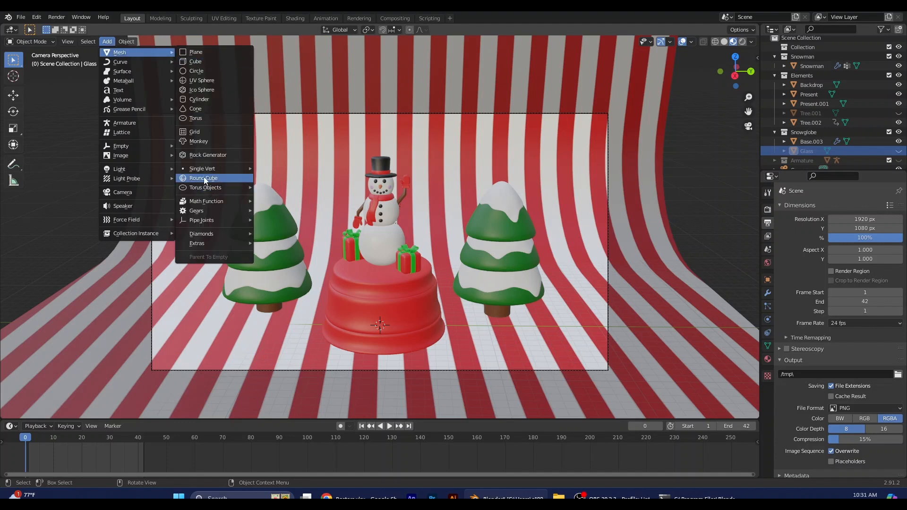
- Check the Add Curve and Add Mesh: Extra Objects add-ons in the preferences, filtered by "extra", and close the preferences
click(22, 18)
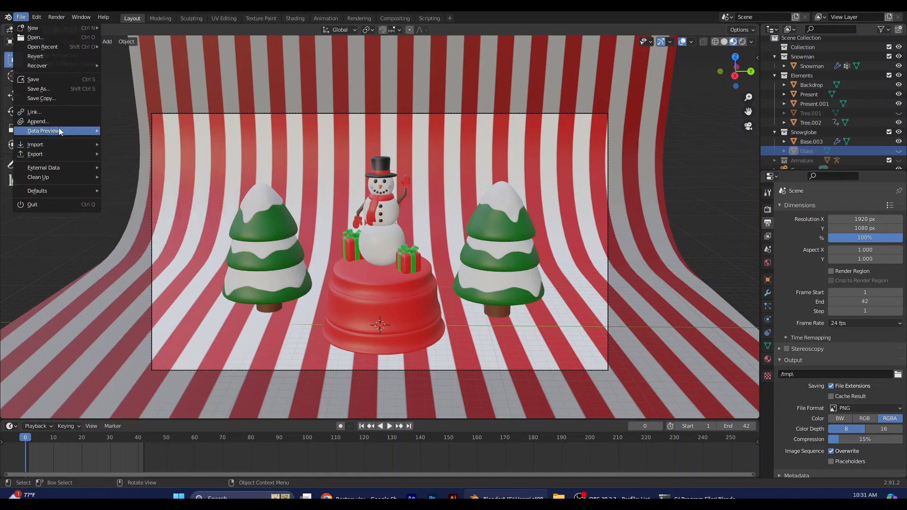
click(37, 18)
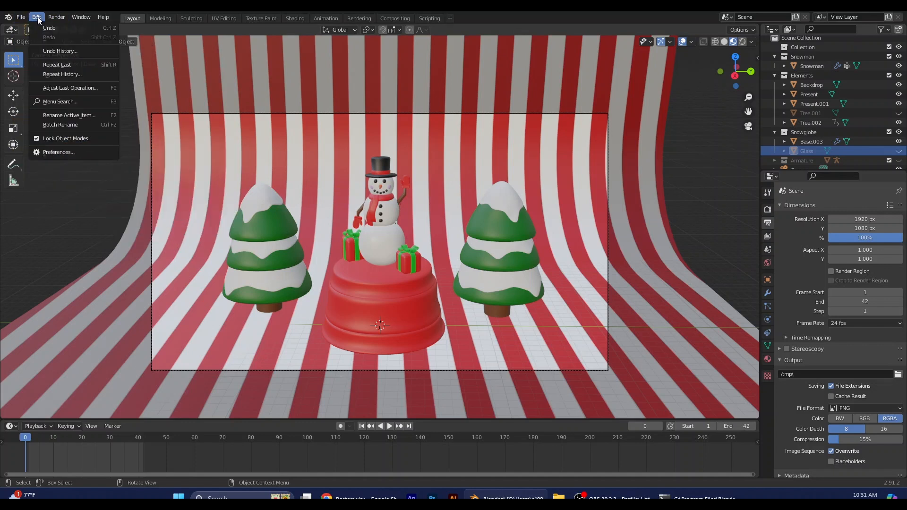
click(61, 151)
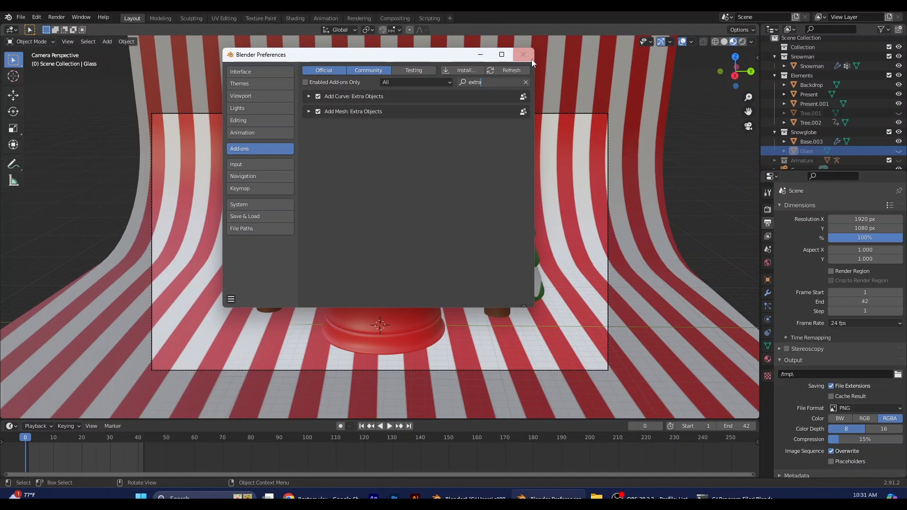
click(317, 98)
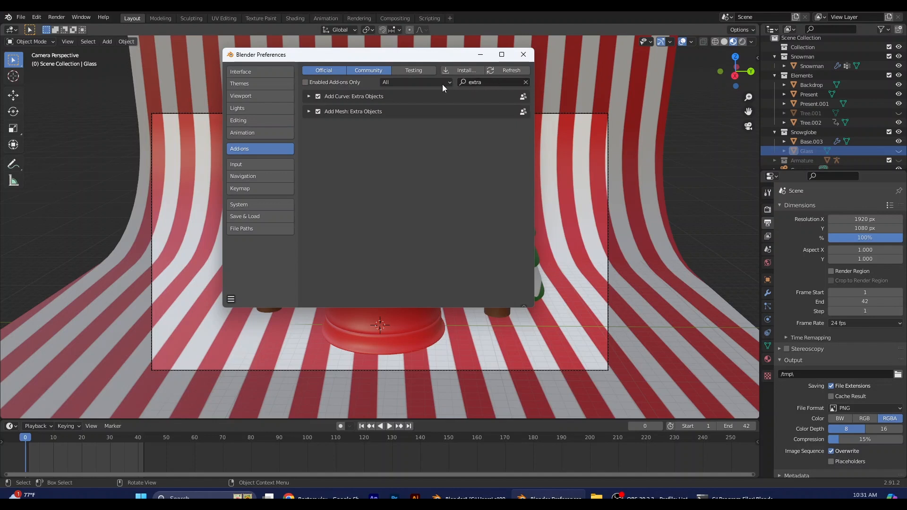
click(523, 56)
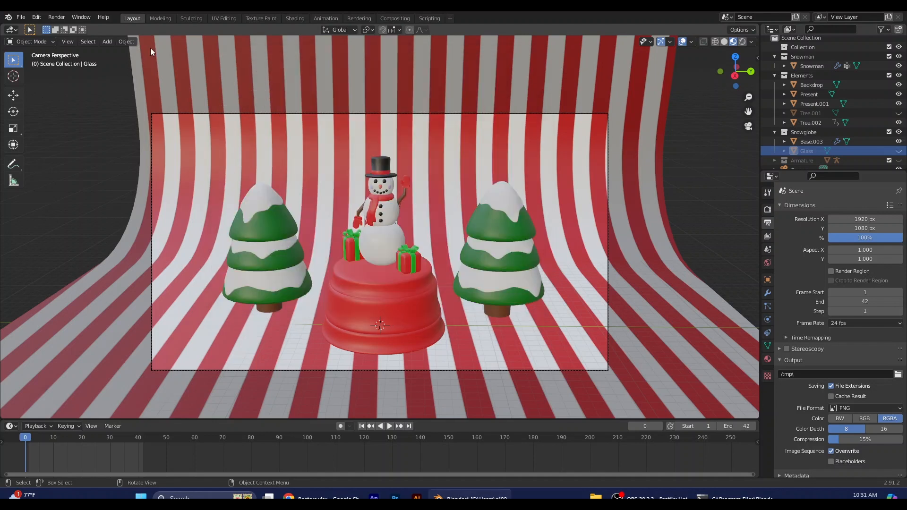
- Add a Round Cube mesh to the Snowglobe collection with its arc divisions set to 4
click(109, 42)
mouse_move(112, 51)
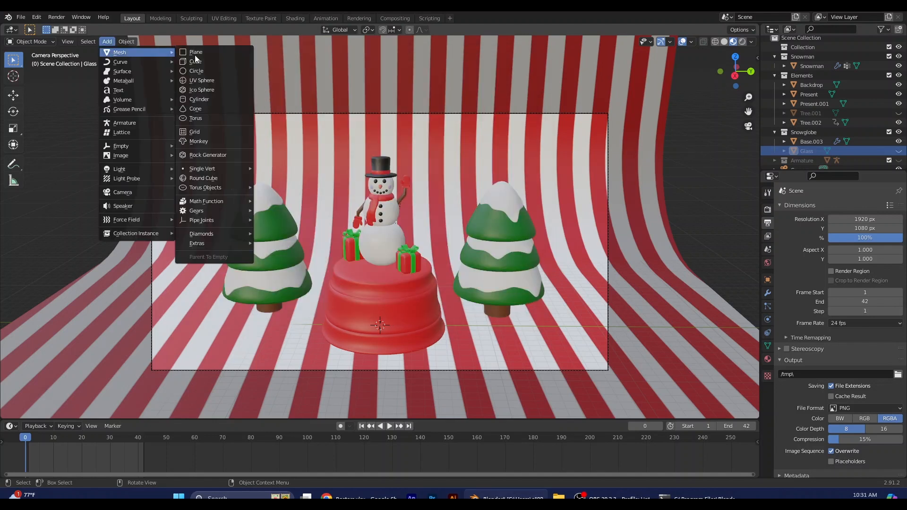
click(209, 180)
click(54, 252)
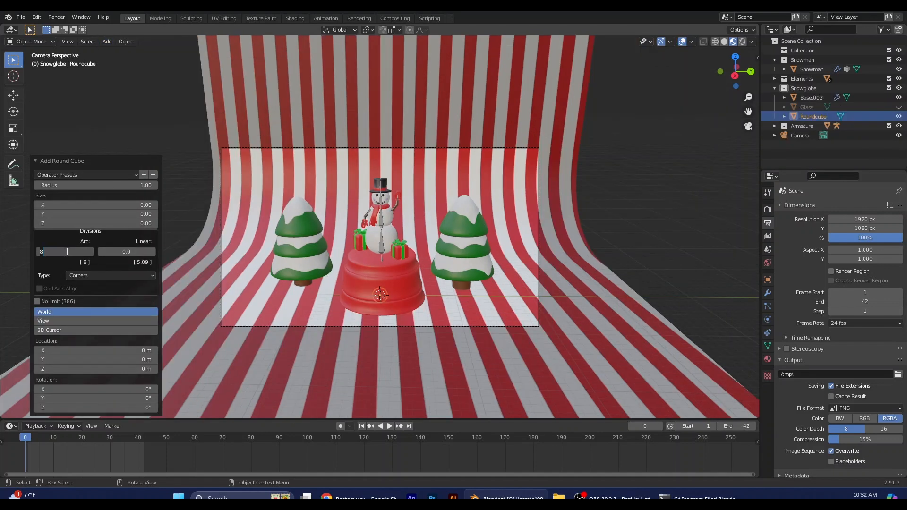
text(4)
key(Return)
scroll(591, 268, down, 2)
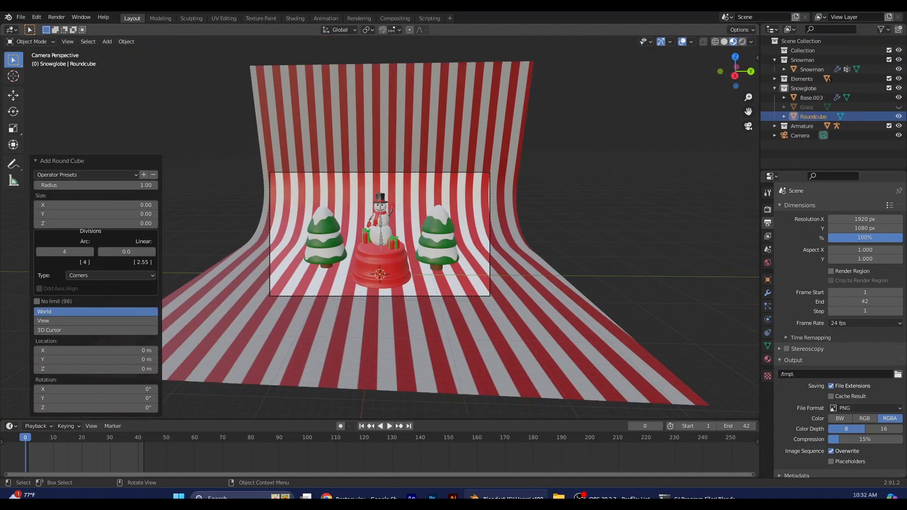
- Apply the Quadsphere preset to the new round cube and activate the Move tool
key(shift+space)
key(g)
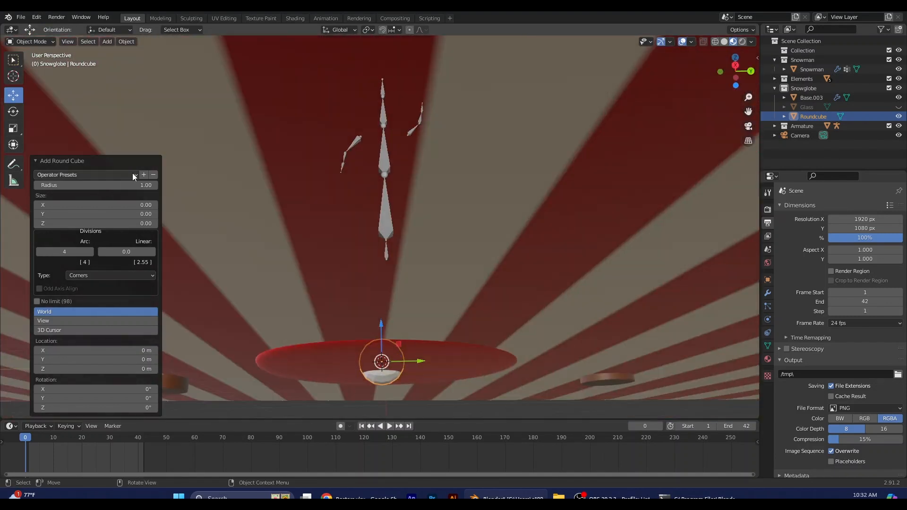
click(133, 173)
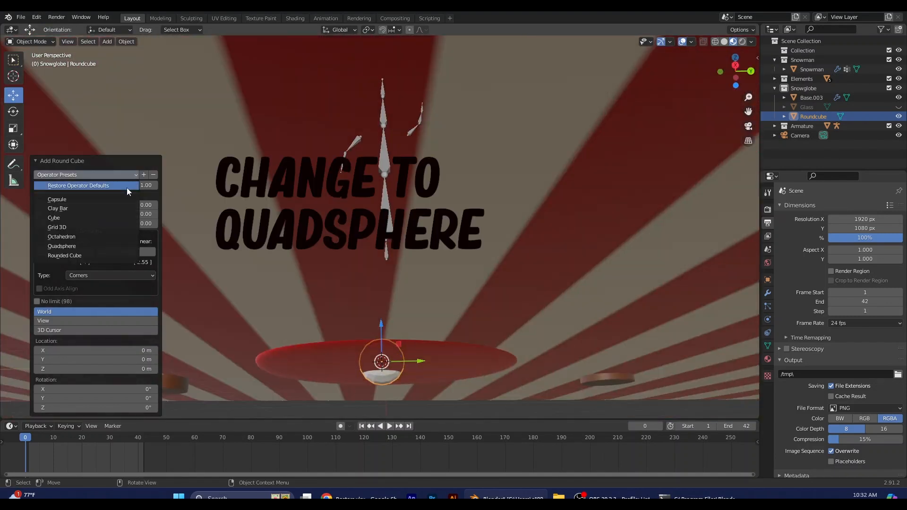
click(75, 245)
- Move the small sphere up out of the base and about -24.5 m along Y, clear of the scene
scroll(384, 192, down, 5)
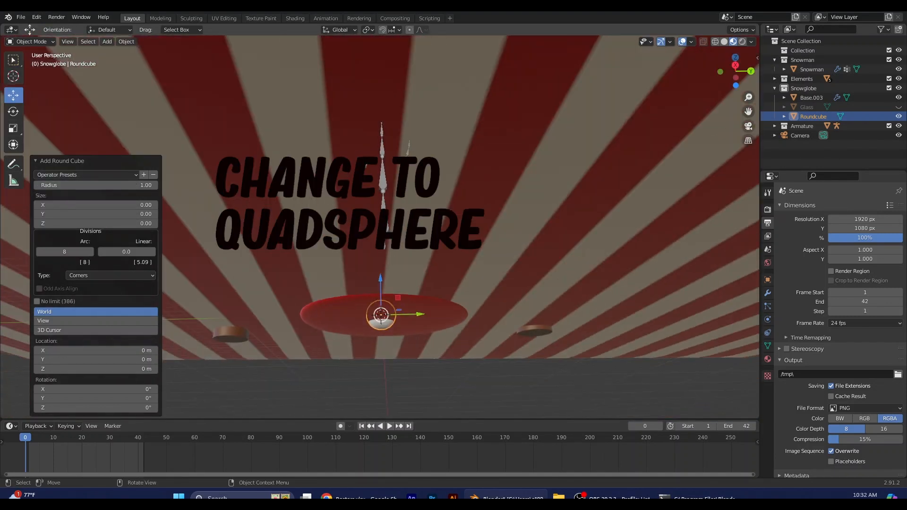
drag(381, 255, 396, 80)
middle_drag(396, 80, 408, 212)
drag(416, 87, 137, 95)
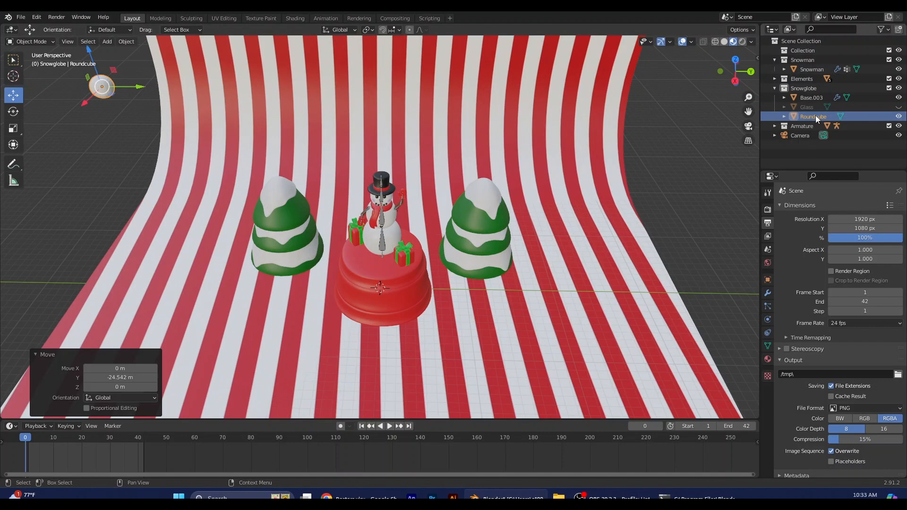
- Rename the small sphere to Snowflake and scale it down uniformly
double_click(815, 115)
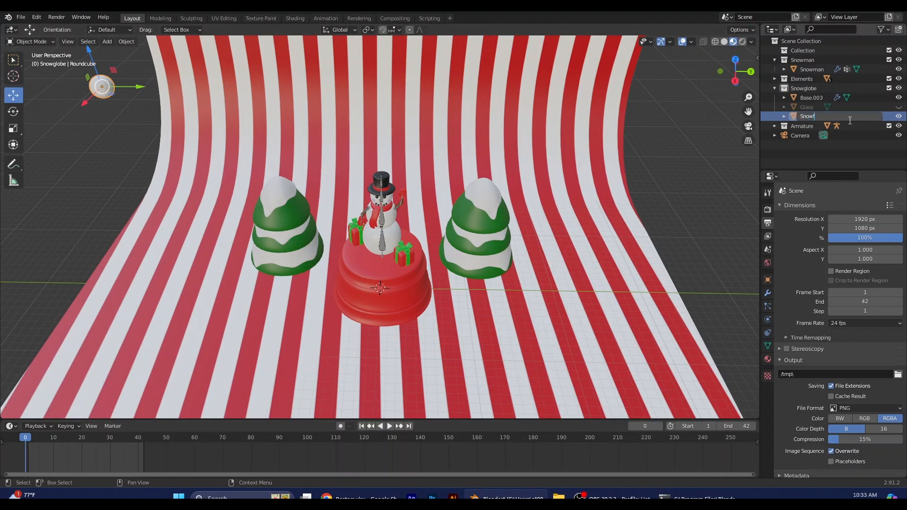
text(Snowflake)
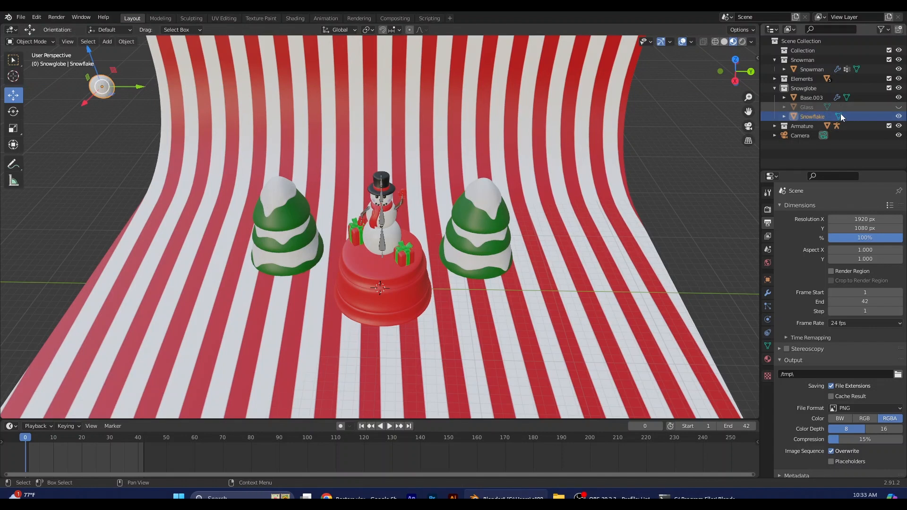
key(Return)
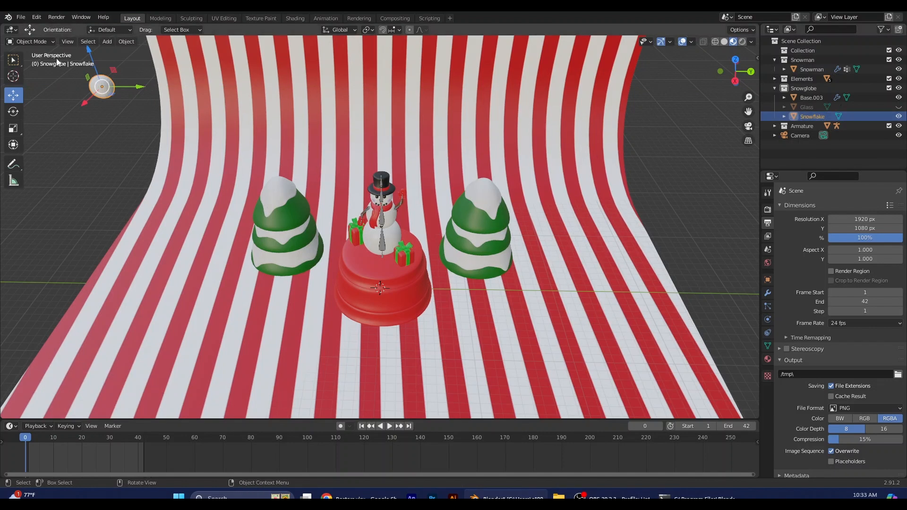
click(13, 128)
key(s)
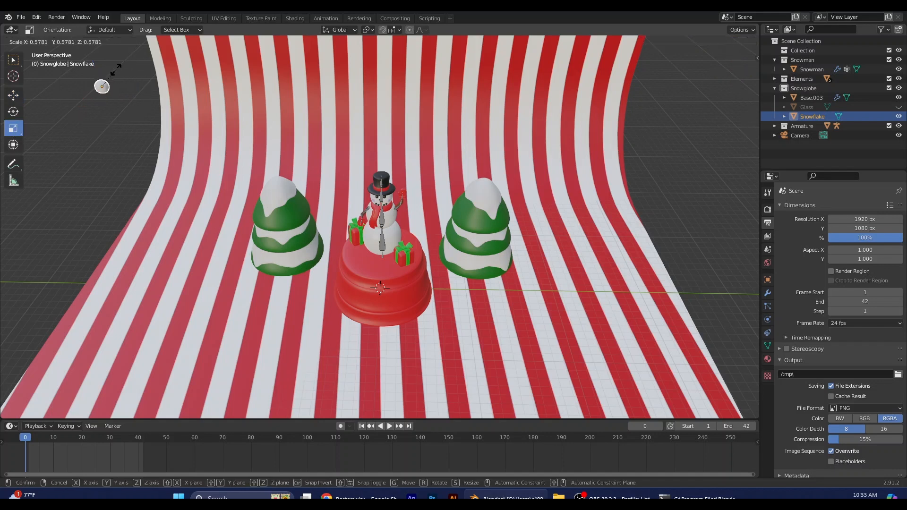
click(111, 72)
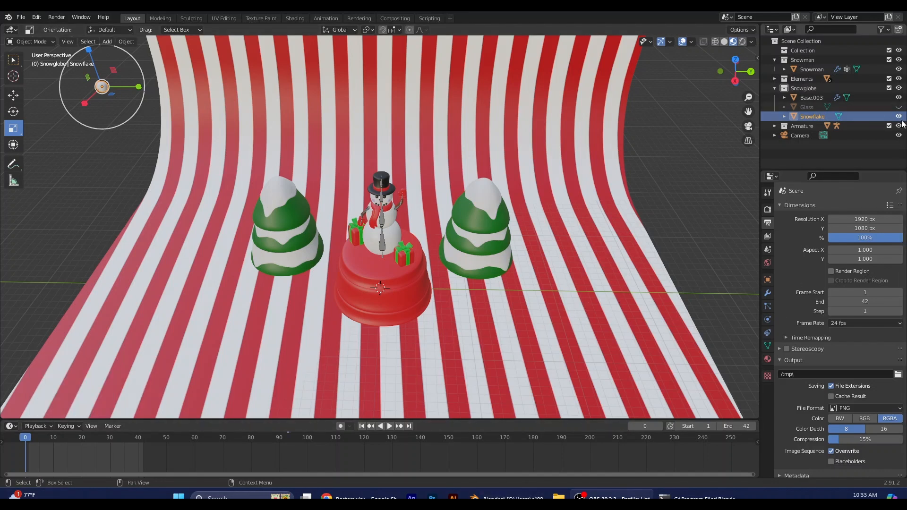
- Unhide the old Glass sphere and delete it from the Snowglobe collection
click(899, 107)
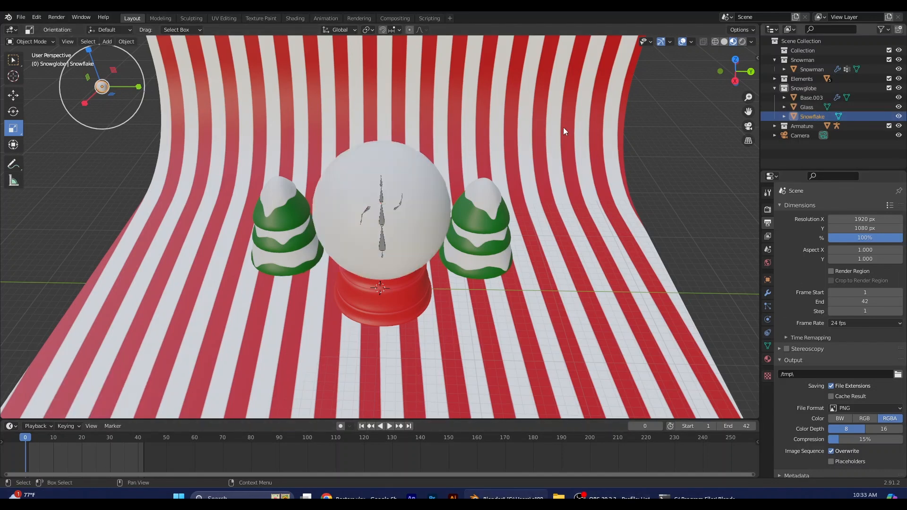
click(806, 107)
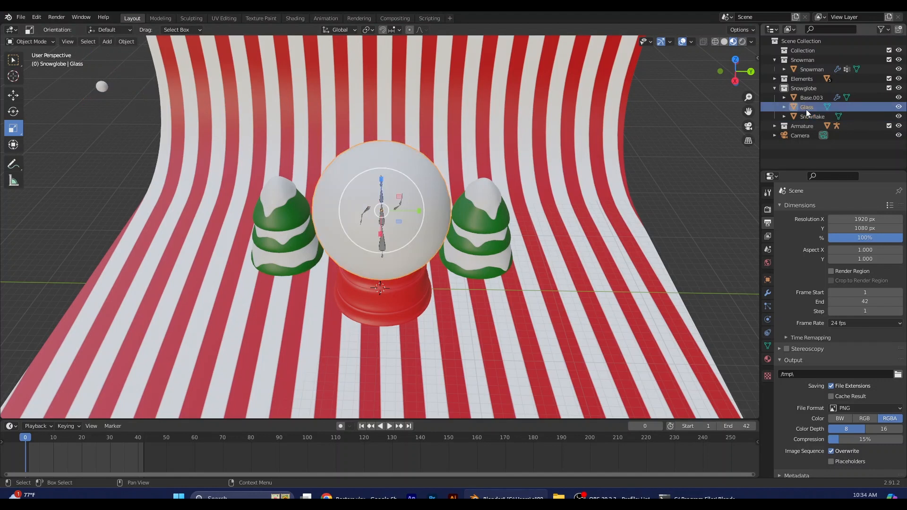
key(Delete)
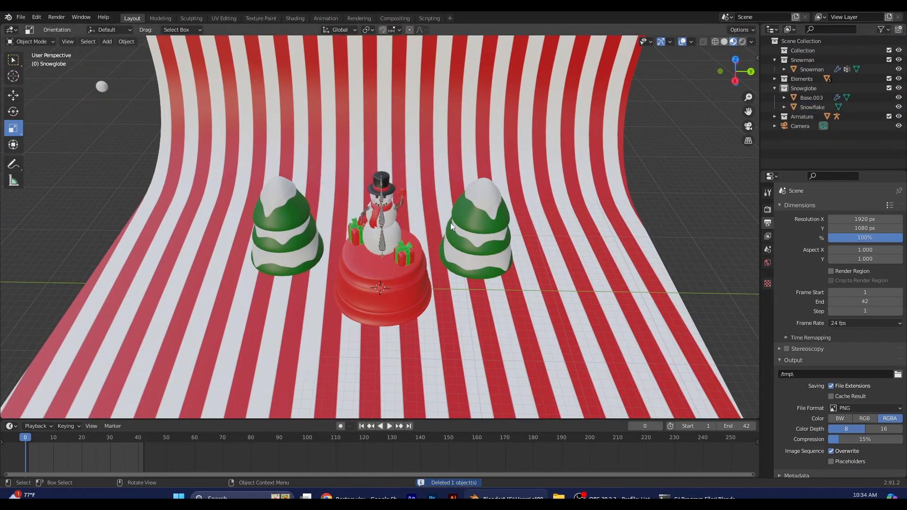
- Add another Round Cube mesh at the world origin using the Quadsphere preset
scroll(450, 222, up, 3)
scroll(532, 353, up, 1)
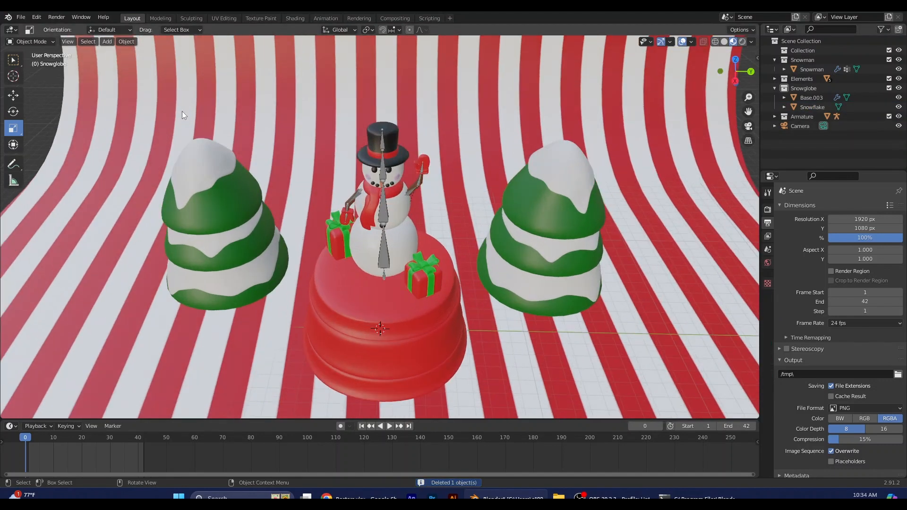
click(107, 42)
mouse_move(131, 52)
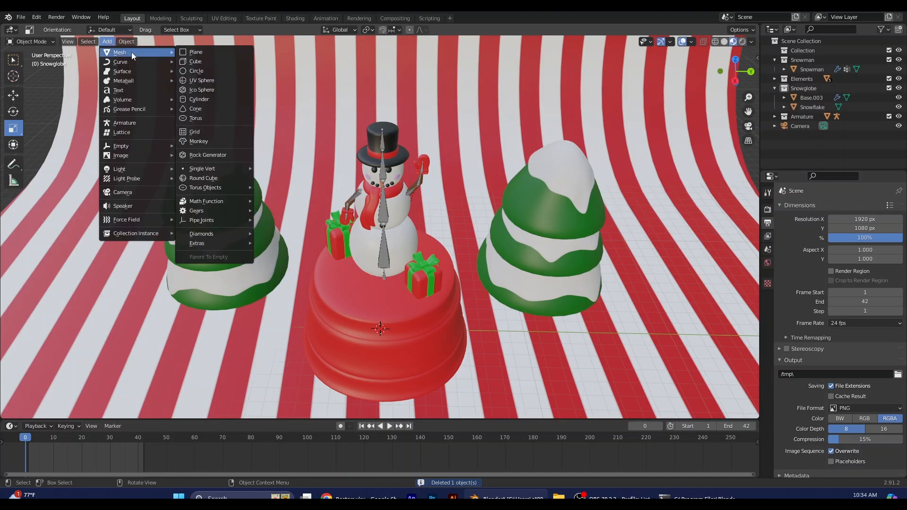
click(210, 179)
click(84, 174)
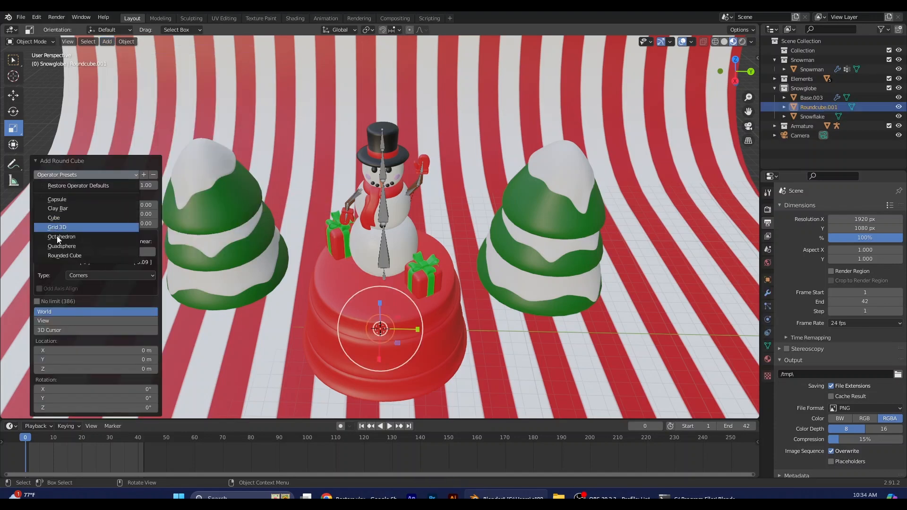
click(66, 245)
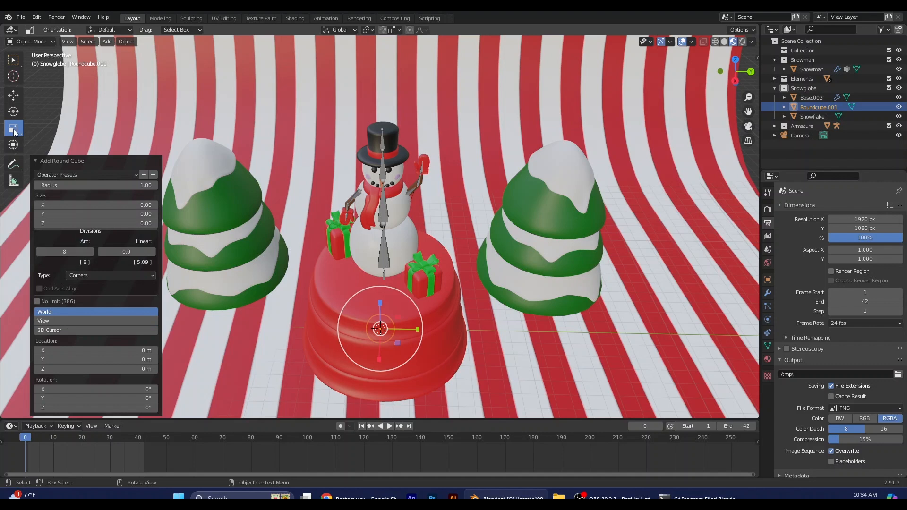
- Scale the new quadsphere up uniformly until it is wider than the red base and large enough to enclose the snowman
drag(405, 296, 551, 177)
scroll(525, 236, down, 2)
middle_drag(481, 374, 490, 348)
shift+click(430, 255)
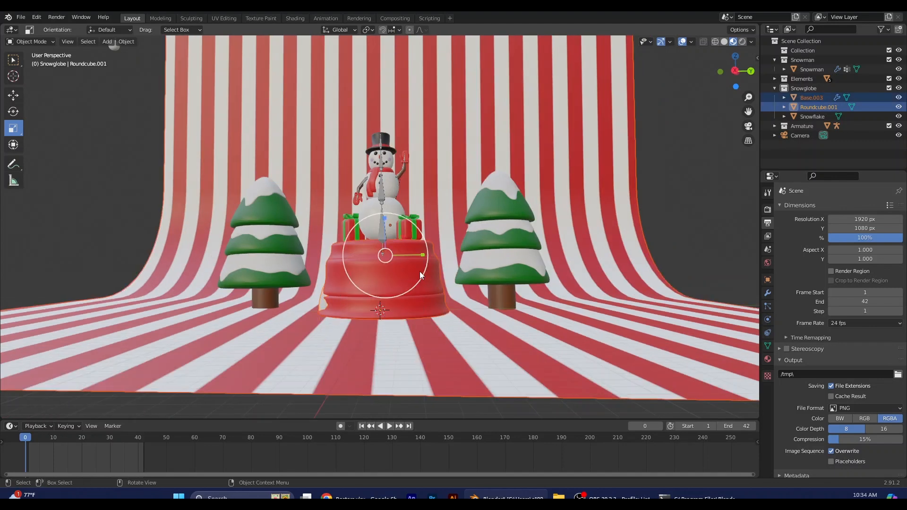
click(321, 305)
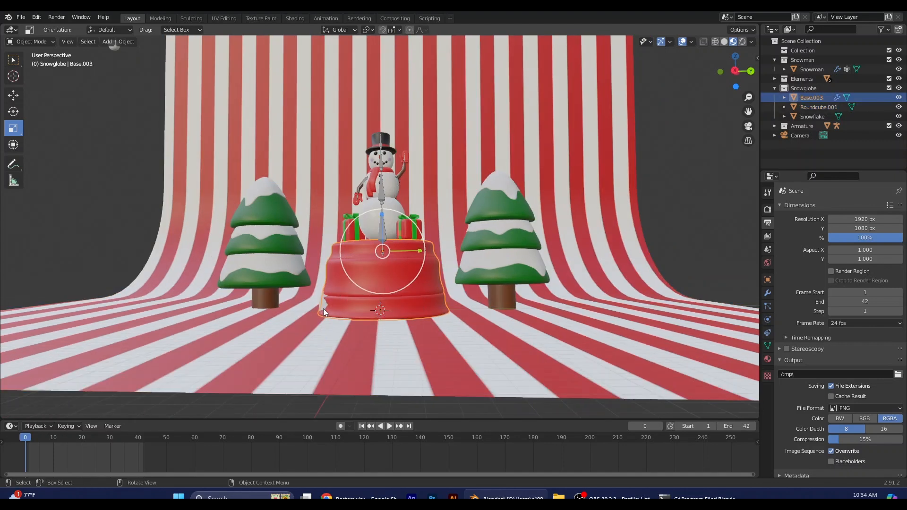
click(817, 108)
drag(430, 270, 446, 250)
click(819, 108)
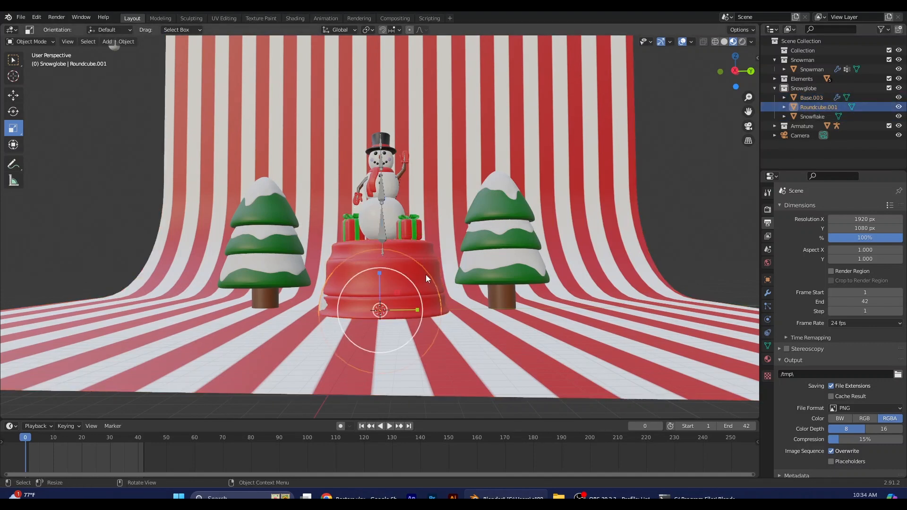
drag(409, 282, 430, 268)
- Move the enlarged quadsphere up 13.84 m along Z so it rests on the base around the snowman
click(13, 96)
drag(380, 288, 404, 140)
click(408, 135)
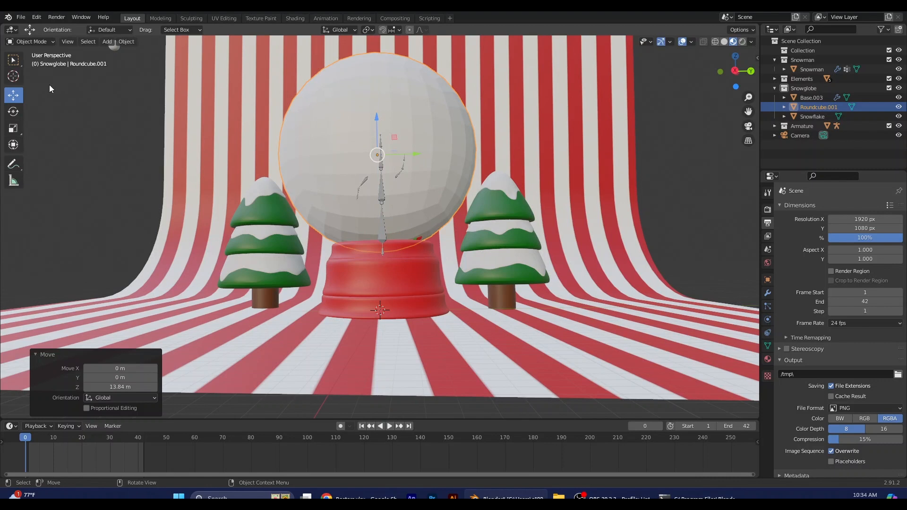
- Scale the quadsphere uniformly by 0.779 and lower it until its underside sinks into the top of the red base
click(13, 128)
scroll(401, 95, down, 3)
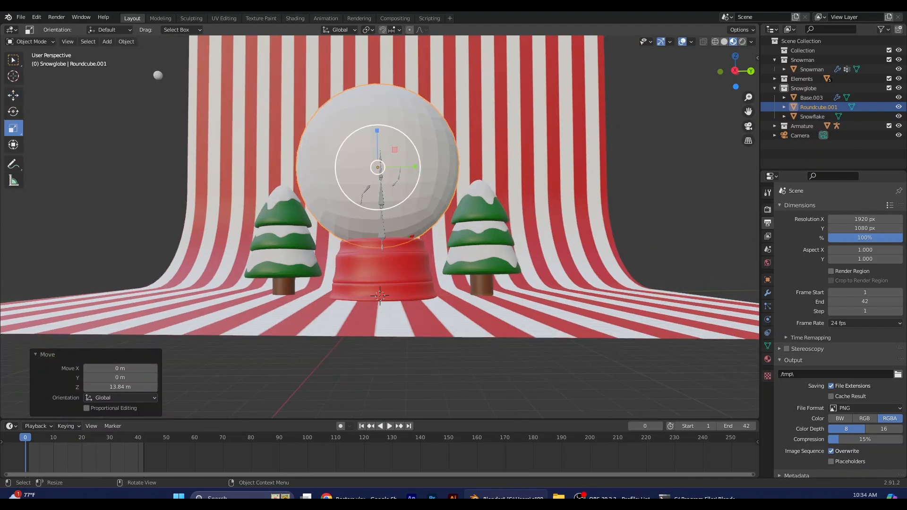
drag(405, 127, 399, 145)
click(13, 95)
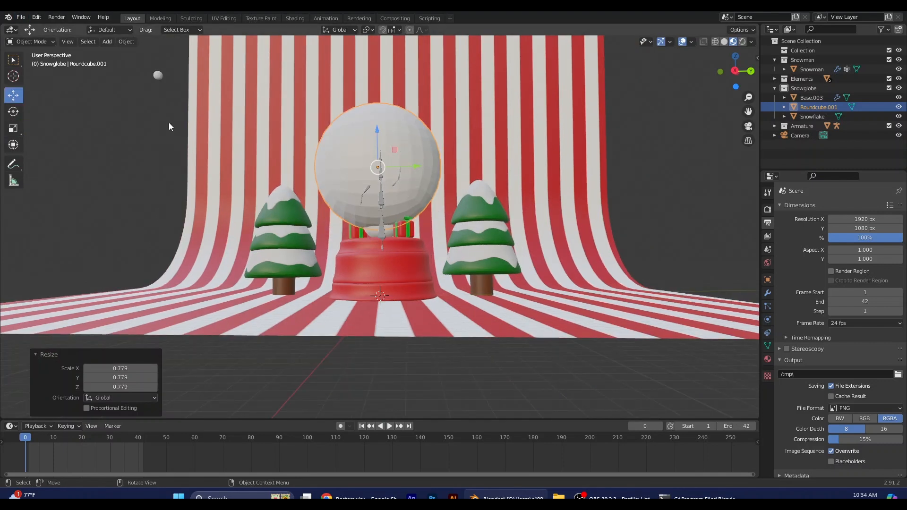
drag(378, 143, 379, 182)
scroll(380, 180, up, 3)
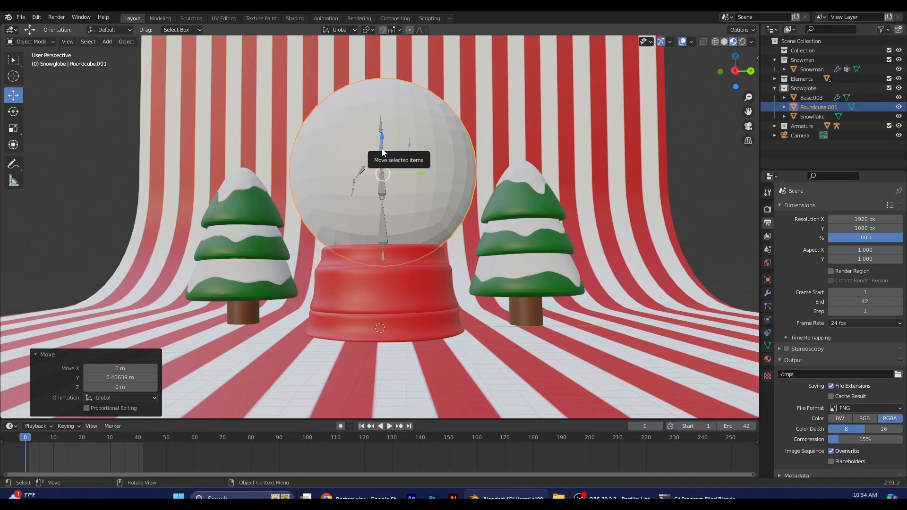
- Switch to solid shading in the right orthographic view, raise the quadsphere about 0.37 m and nudge it along Y towards the base's centre
click(703, 42)
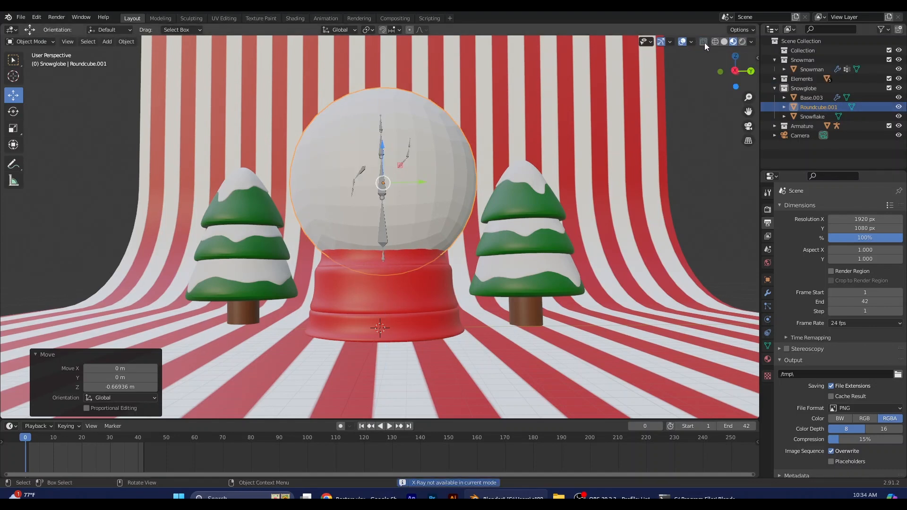
click(714, 42)
click(724, 42)
click(736, 71)
drag(385, 156, 385, 150)
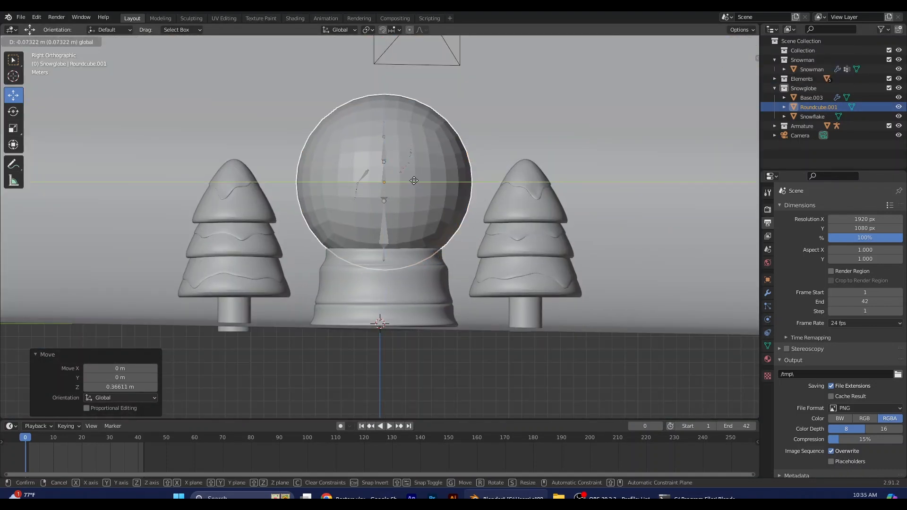
click(550, 349)
- Show the transform values, compare the locations of the base and the quadsphere, and copy the base's Y location
click(417, 293)
click(417, 293)
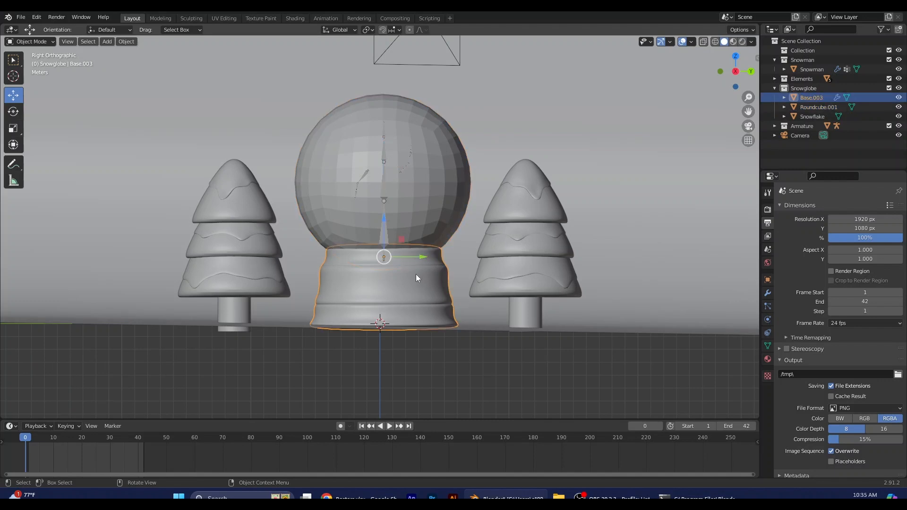
key(n)
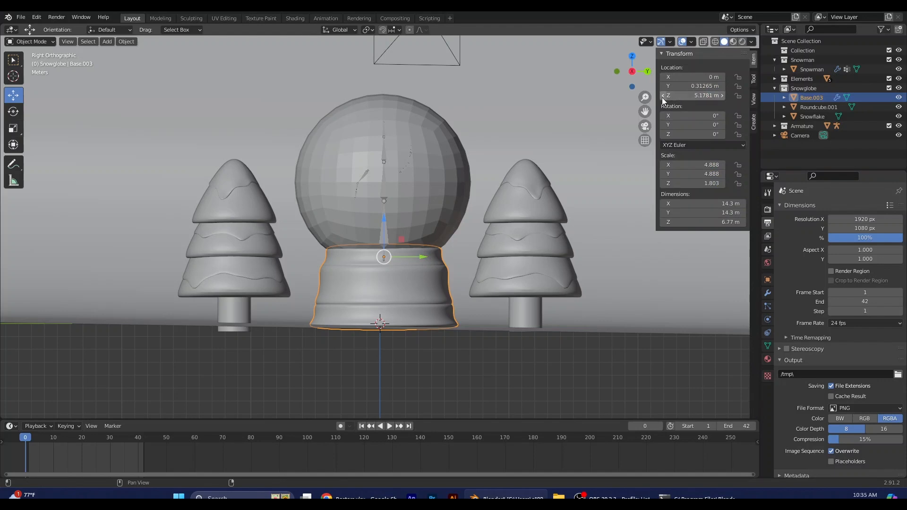
click(430, 171)
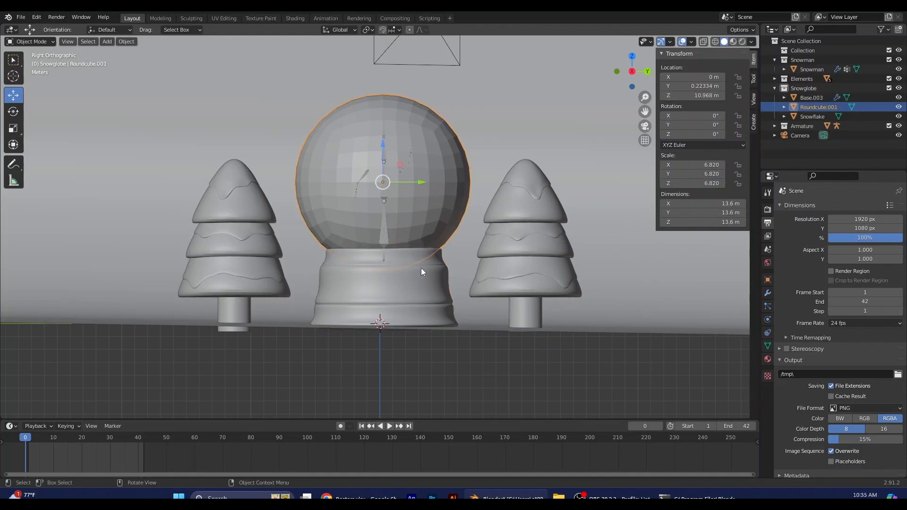
click(421, 264)
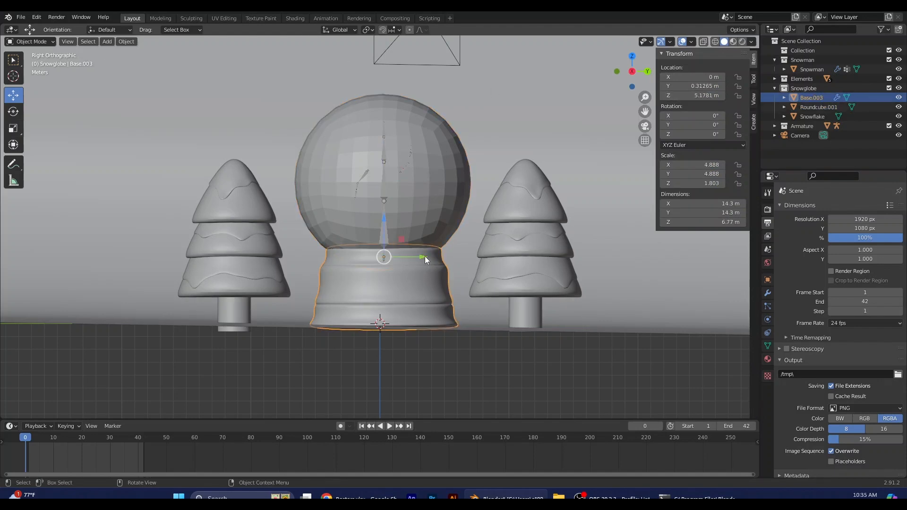
click(424, 197)
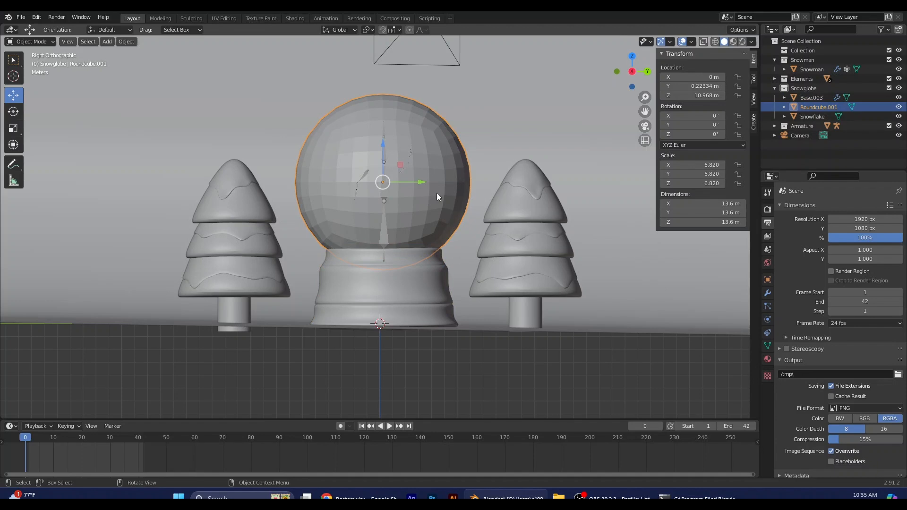
click(410, 288)
click(709, 88)
key(ctrl+c)
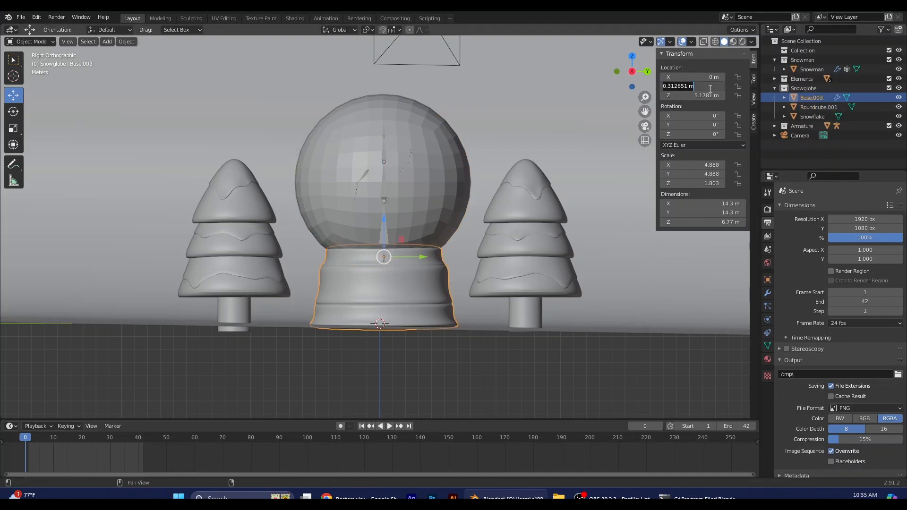
key(Return)
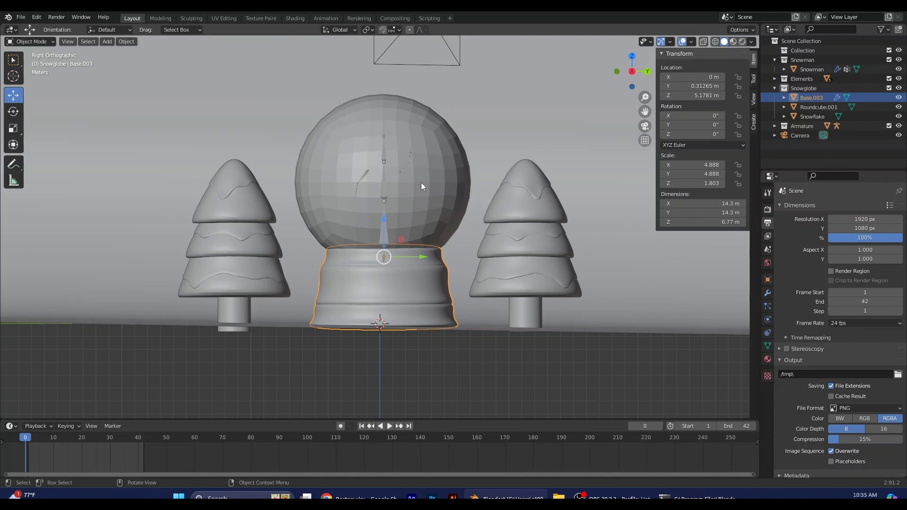
- Paste 0.31265 m as the quadsphere's Y location to centre it on the base, and hide the transform values
click(432, 186)
click(707, 87)
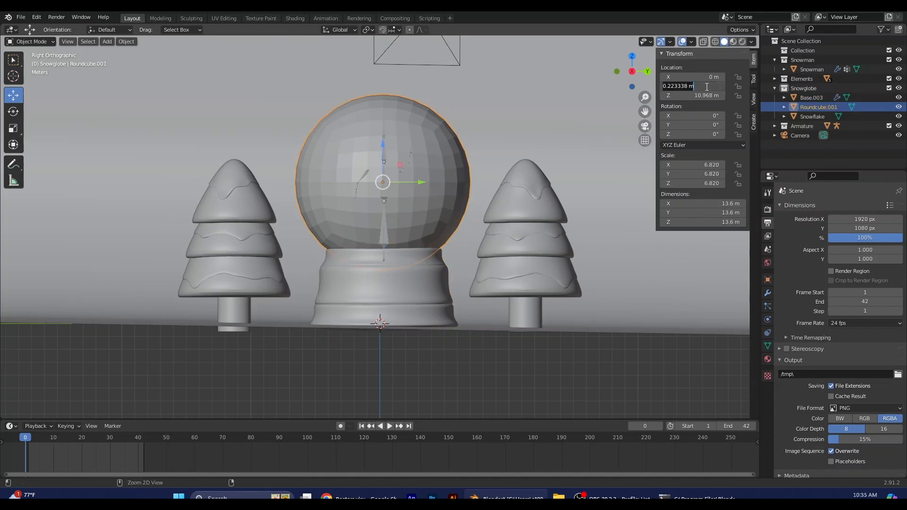
key(ctrl+v)
key(Return)
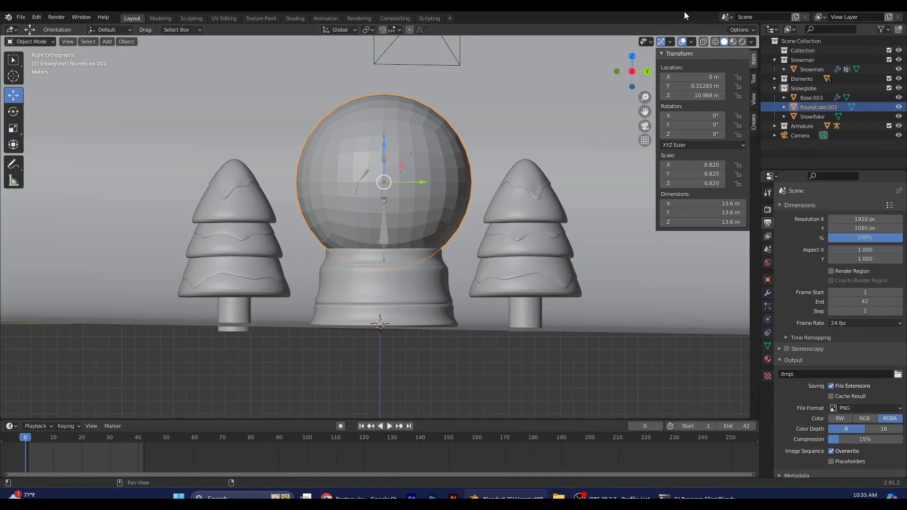
key(n)
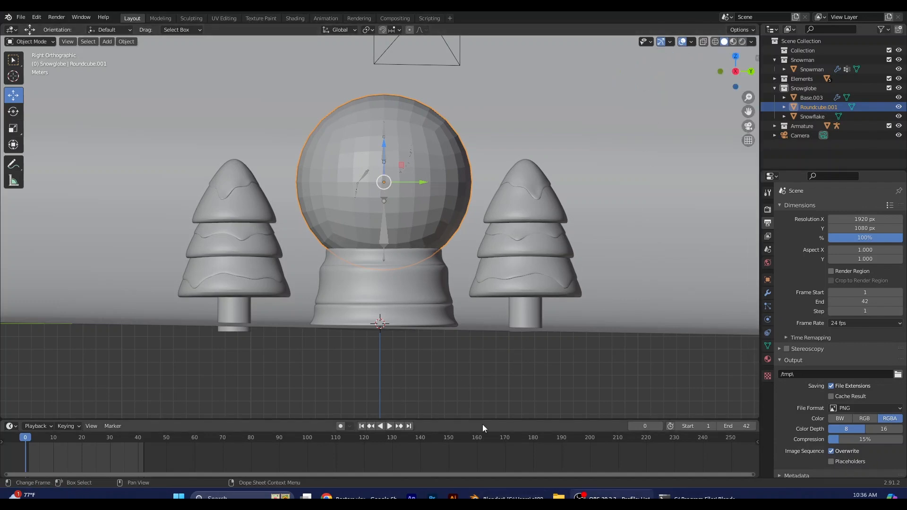
- Add a Subdivision Surface modifier to the quadsphere and set its viewport level to 3
click(767, 293)
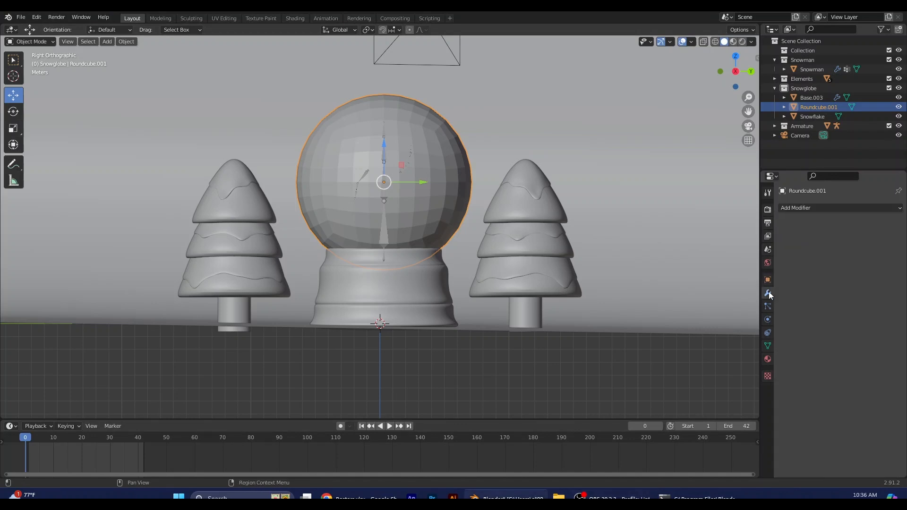
click(827, 208)
click(729, 369)
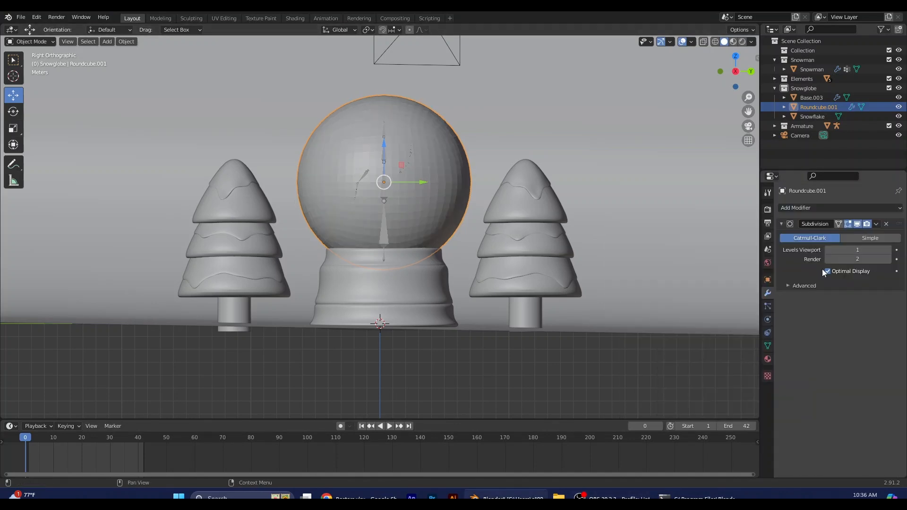
click(888, 250)
click(888, 250)
click(829, 250)
click(888, 250)
click(559, 376)
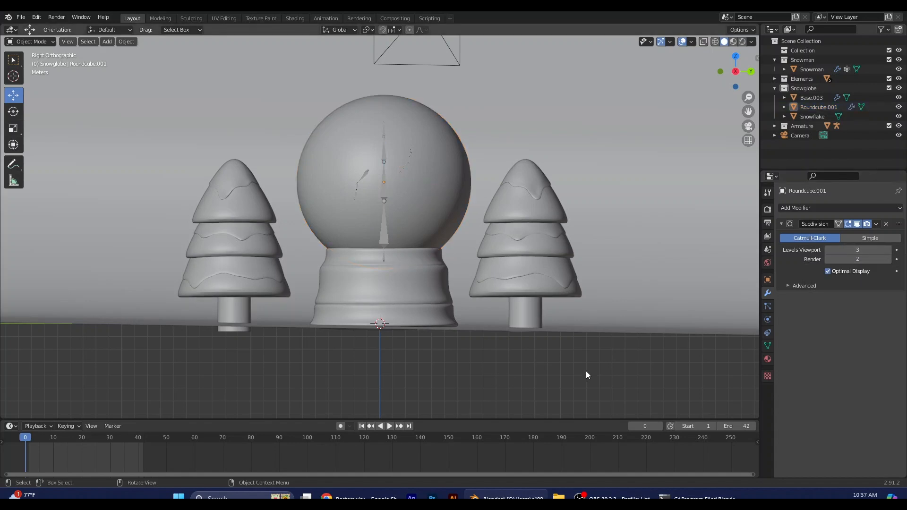
- Examine the quadsphere's smoothness up close at viewport subdivision levels 2 and 3, keeping level 3
middle_drag(546, 370, 518, 388)
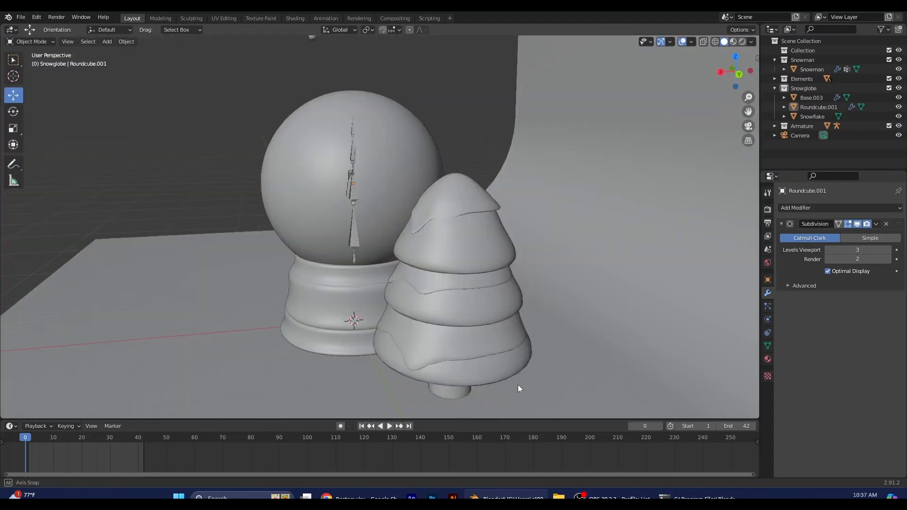
key(KP_3)
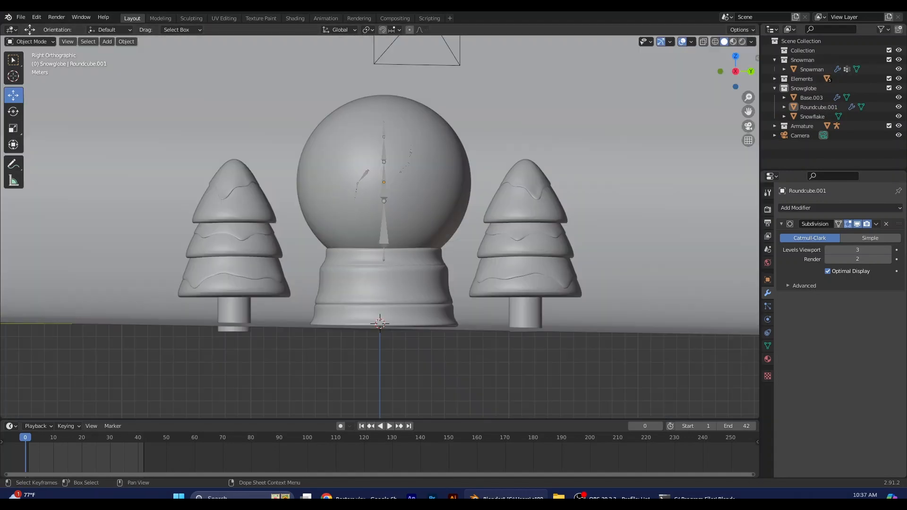
middle_drag(554, 213, 456, 235)
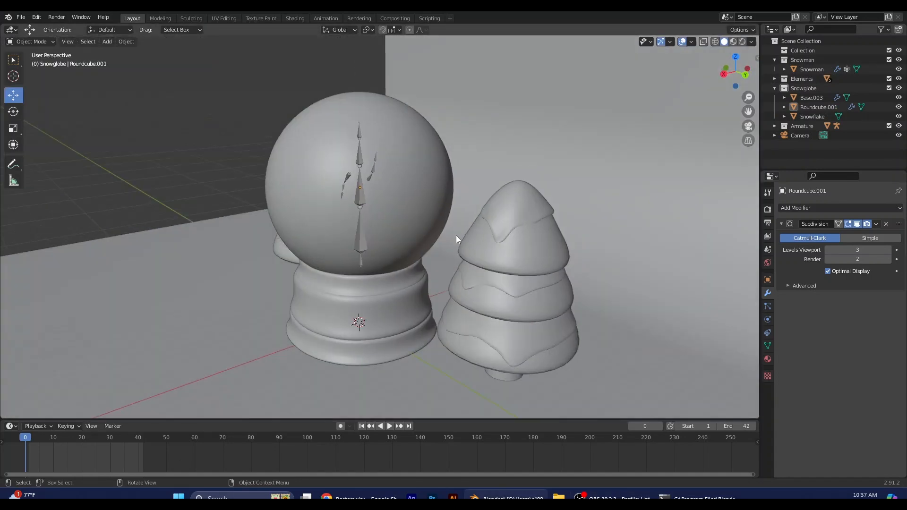
scroll(483, 237, up, 4)
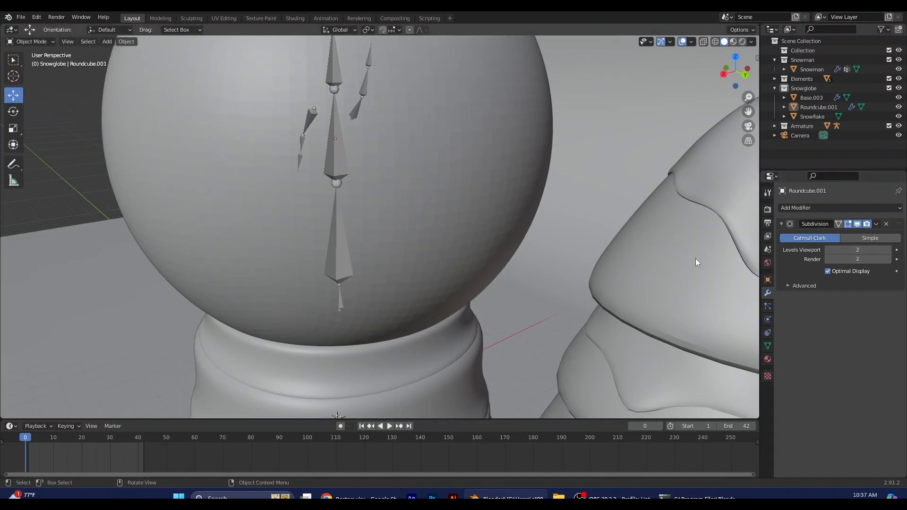
scroll(590, 257, down, 2)
click(891, 251)
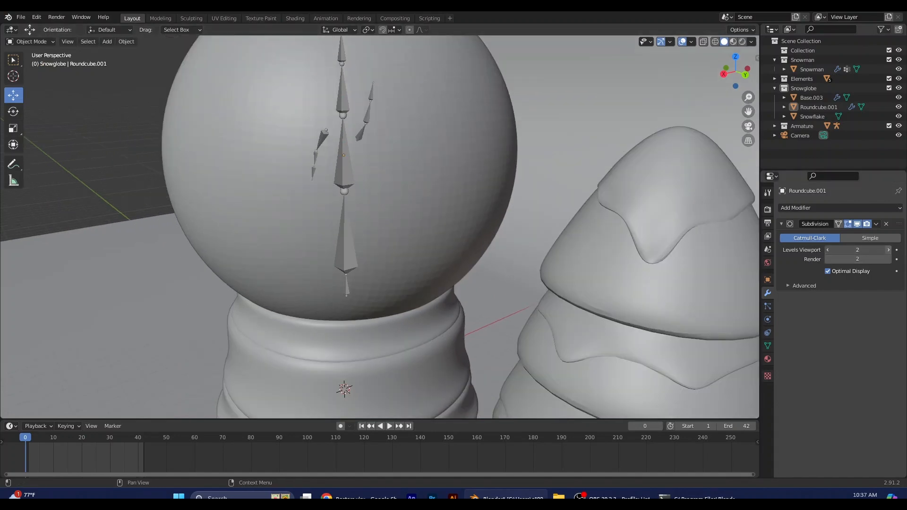
click(723, 74)
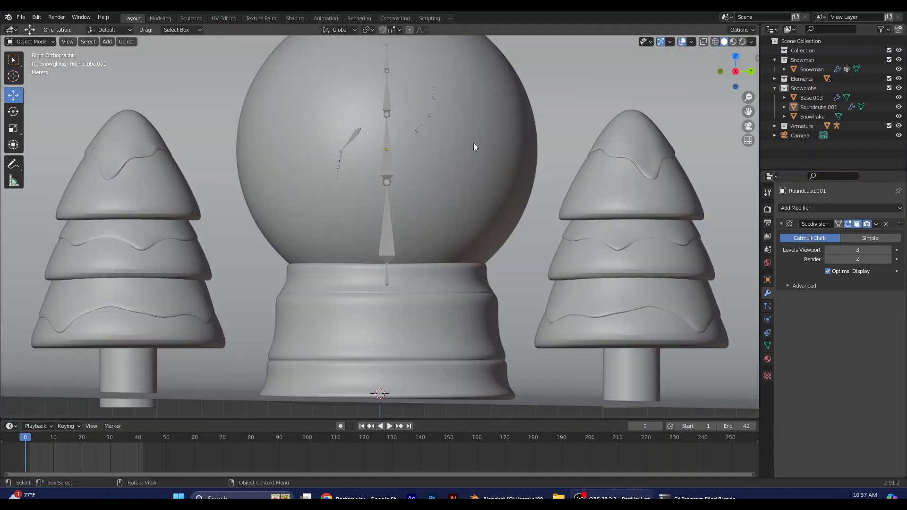
- Set the quadsphere's viewport display to Wire so the snowman inside can be seen
click(464, 158)
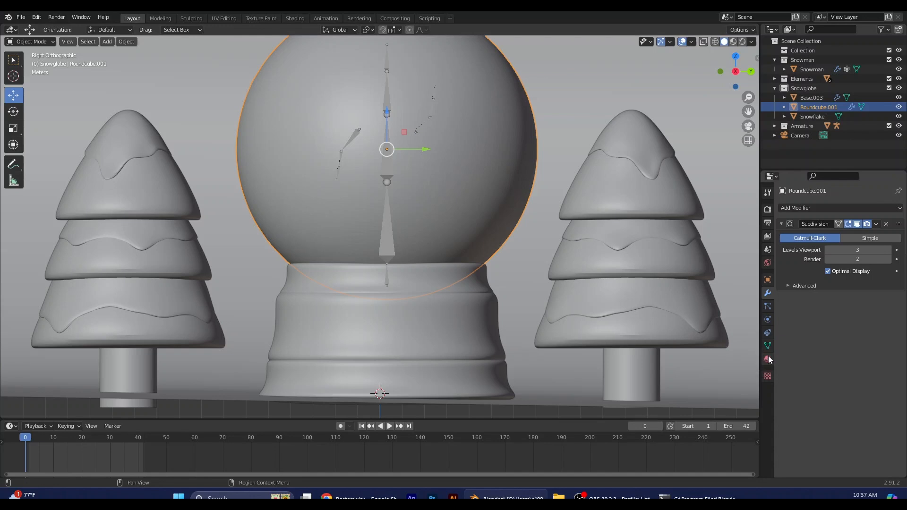
click(768, 280)
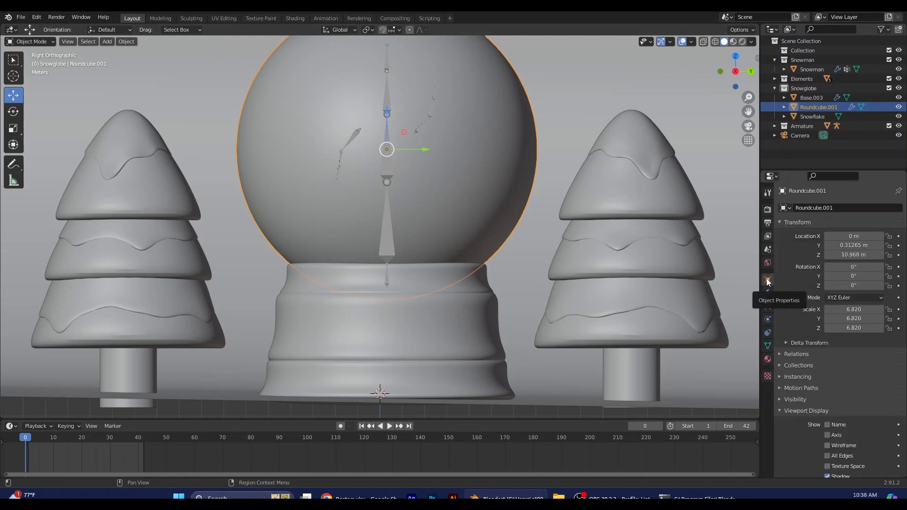
scroll(809, 311, down, 3)
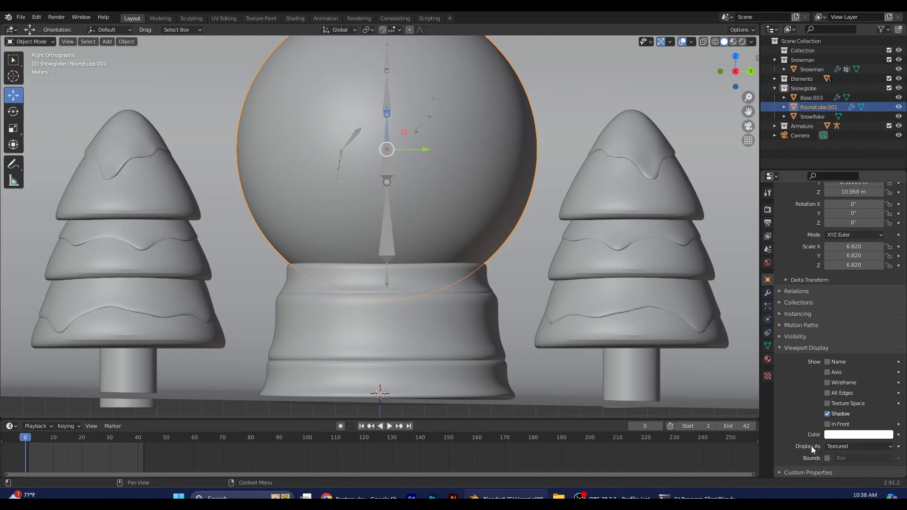
click(846, 447)
click(836, 425)
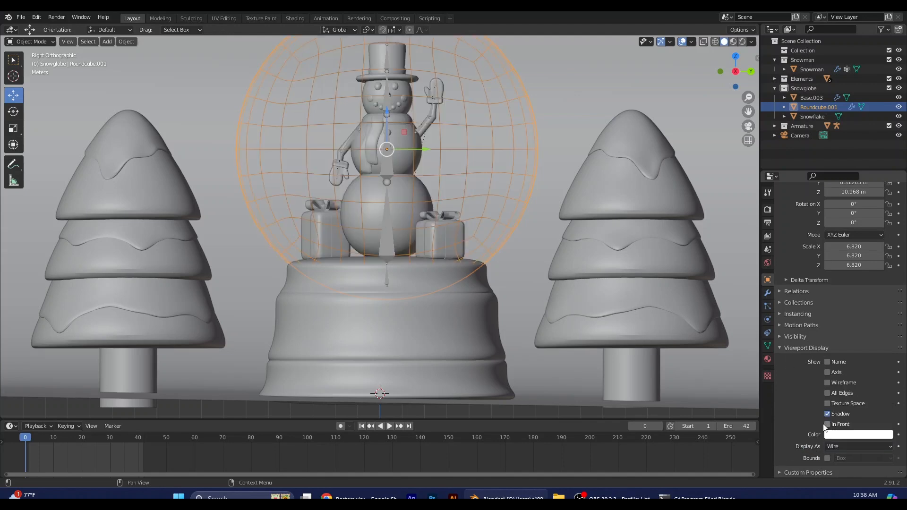
- Add a Solidify modifier to the quadsphere with a thickness of 0.05 m
click(768, 293)
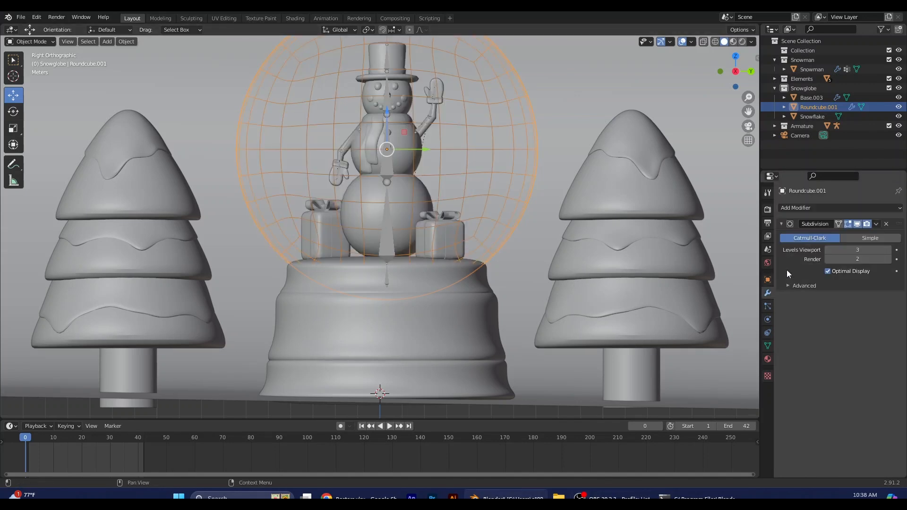
click(827, 208)
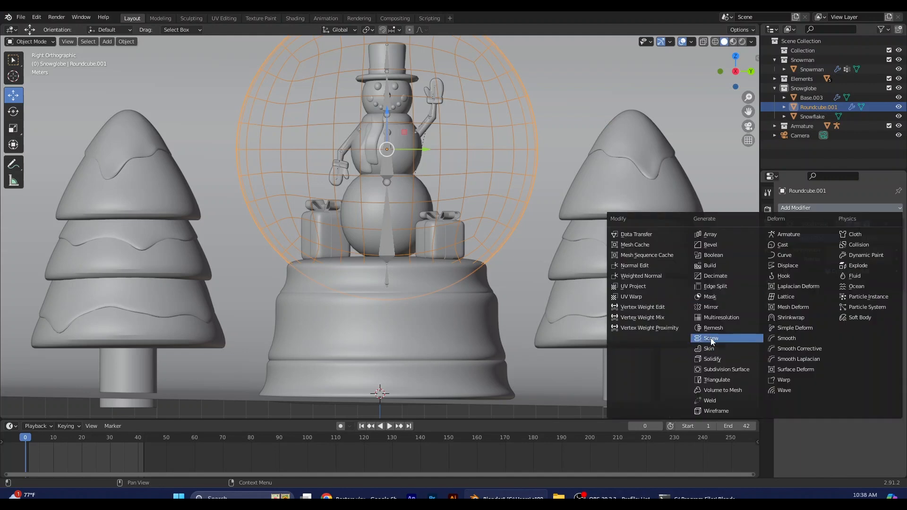
click(714, 360)
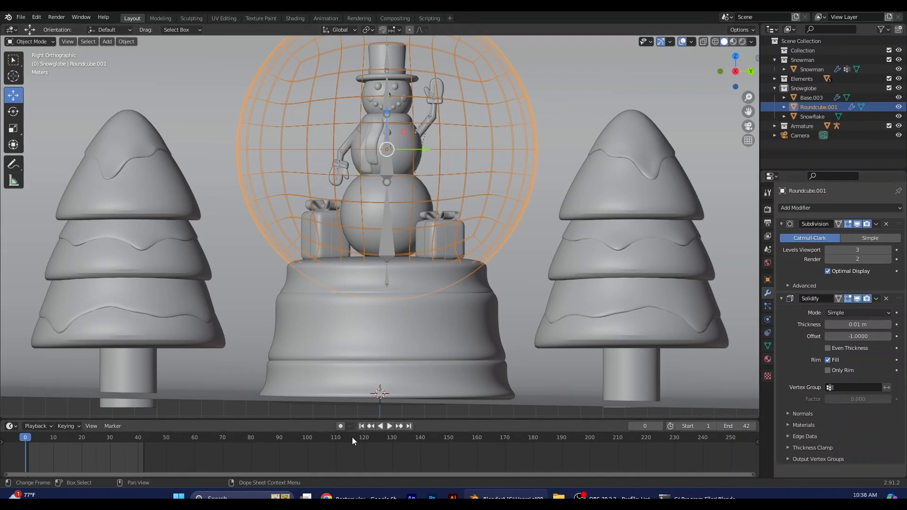
drag(846, 324, 852, 324)
click(852, 324)
key(BackSpace)
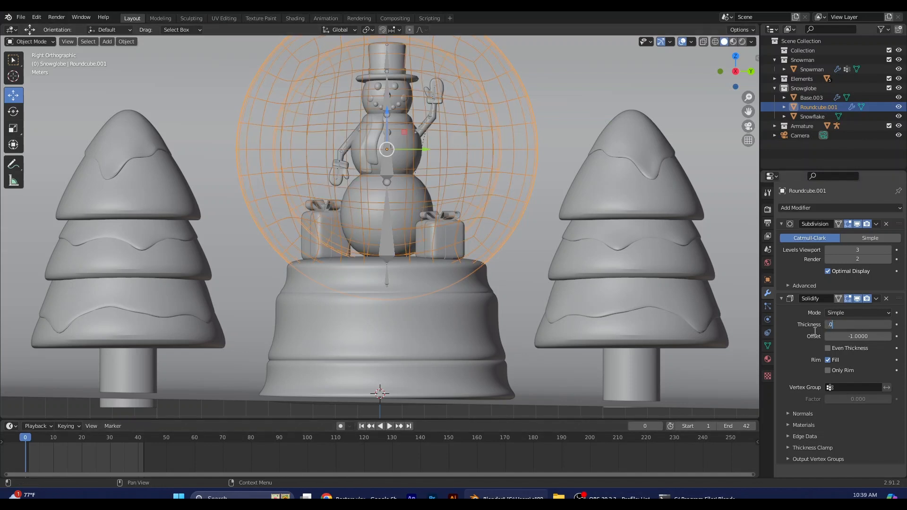
text(.05)
key(Return)
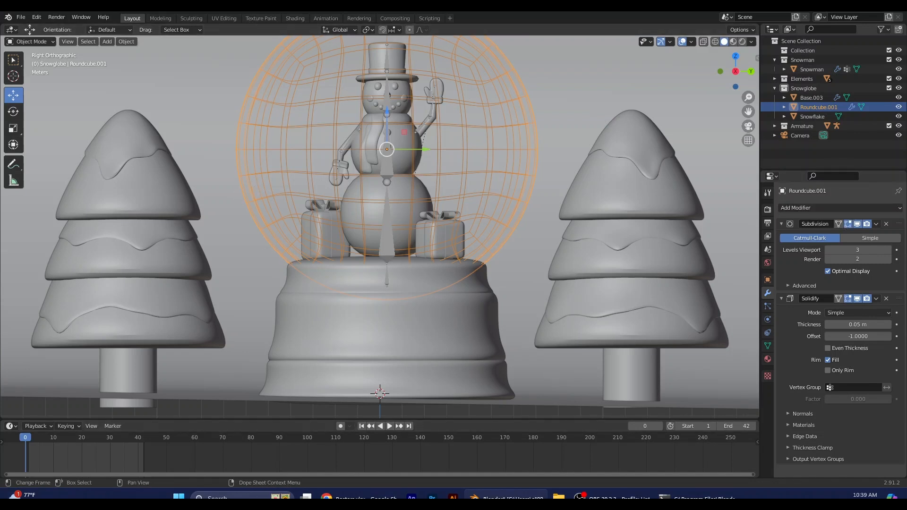
- Check the globe's wall from an angled view and reduce the Solidify thickness to 0.04 m
click(827, 325)
click(827, 325)
click(827, 325)
middle_drag(572, 261, 581, 289)
click(888, 324)
click(889, 324)
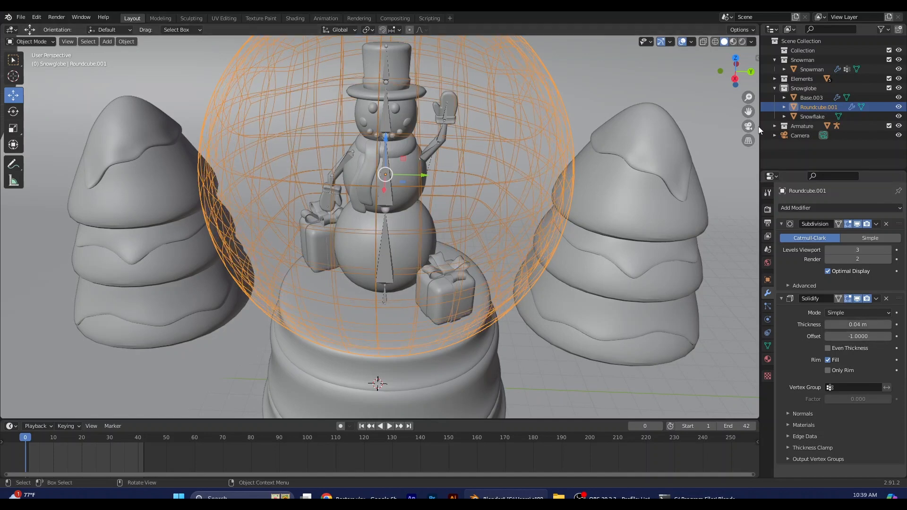
click(735, 79)
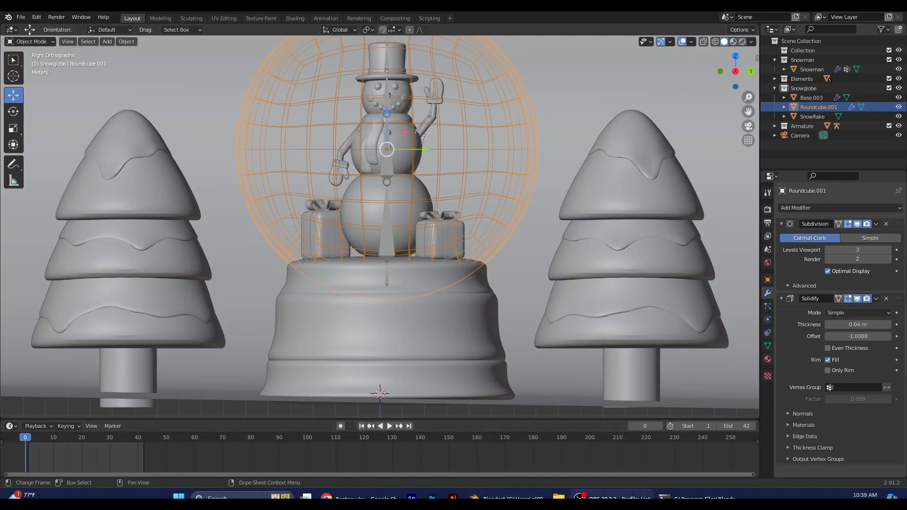
- Duplicate the glass globe in place and remove the Solidify modifier from the copy
scroll(455, 173, down, 1)
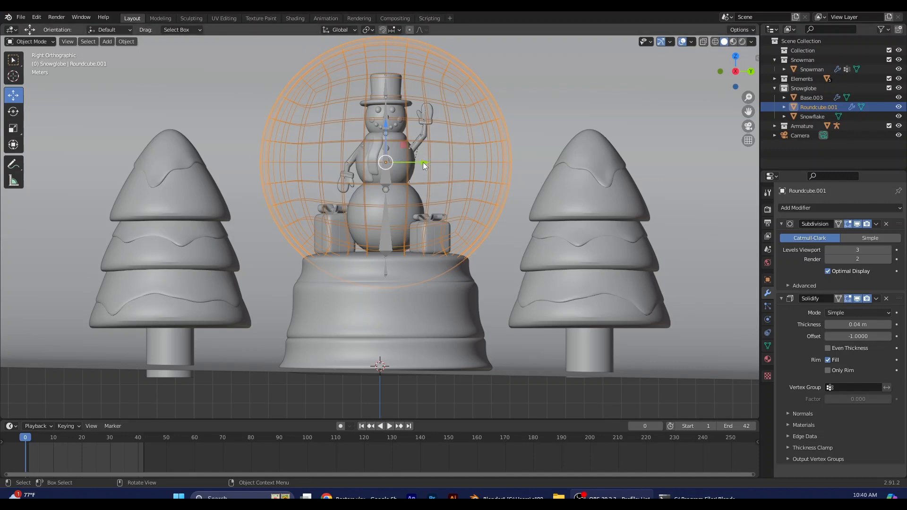
click(13, 60)
key(shift+d)
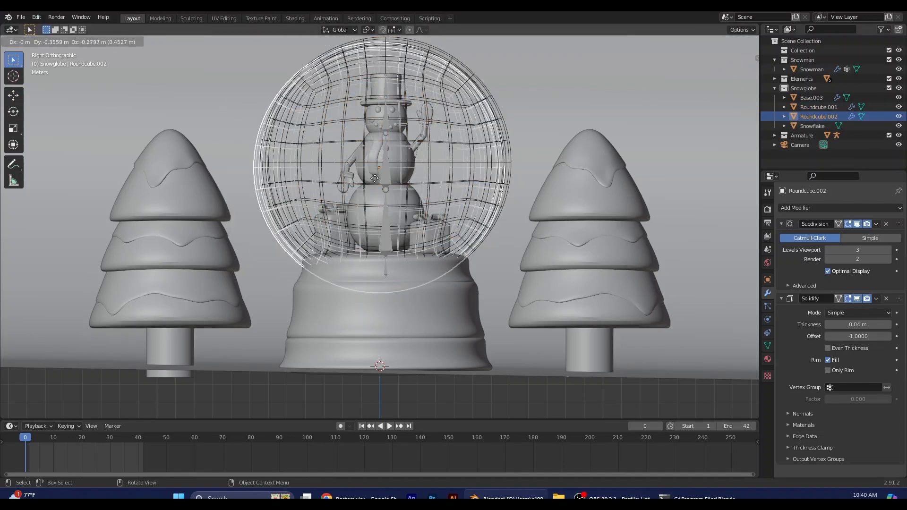
right_click(344, 175)
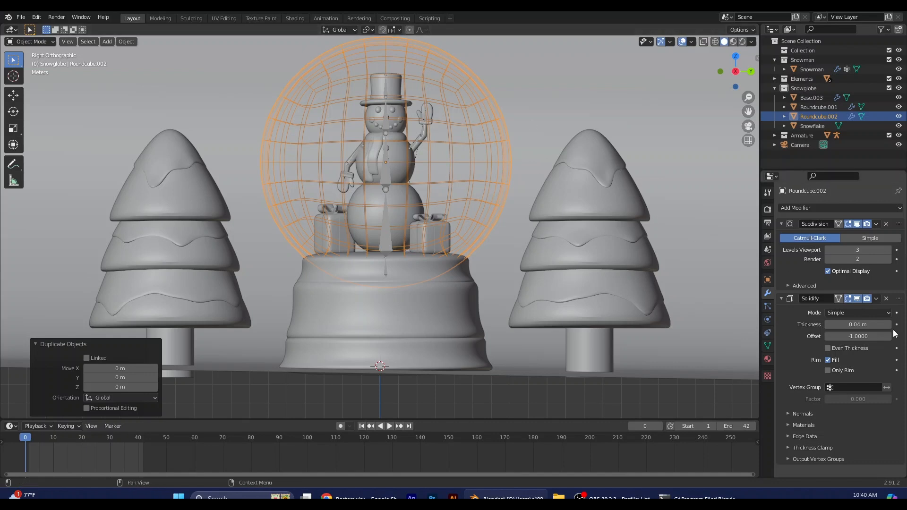
click(887, 300)
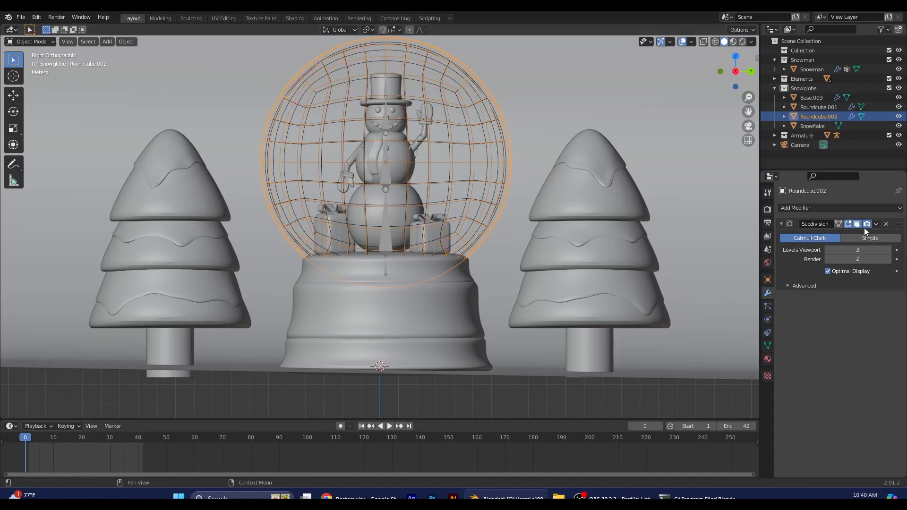
- Open the globe copy's mesh for editing, with X-ray turned on and vertex selection active
click(22, 42)
click(24, 64)
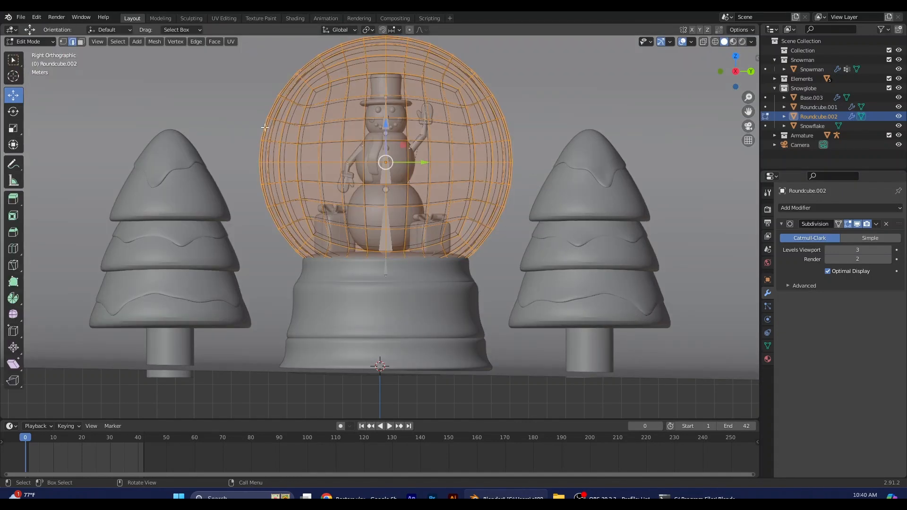
drag(190, 94, 580, 311)
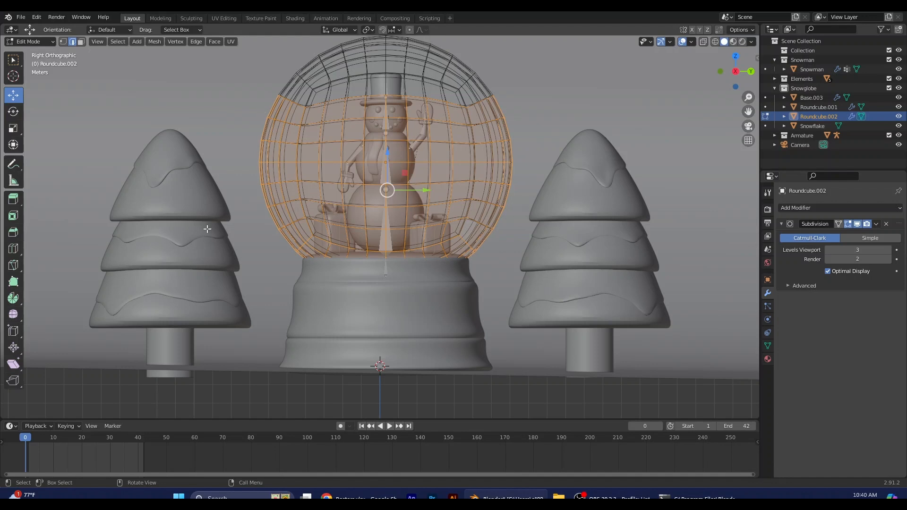
click(703, 42)
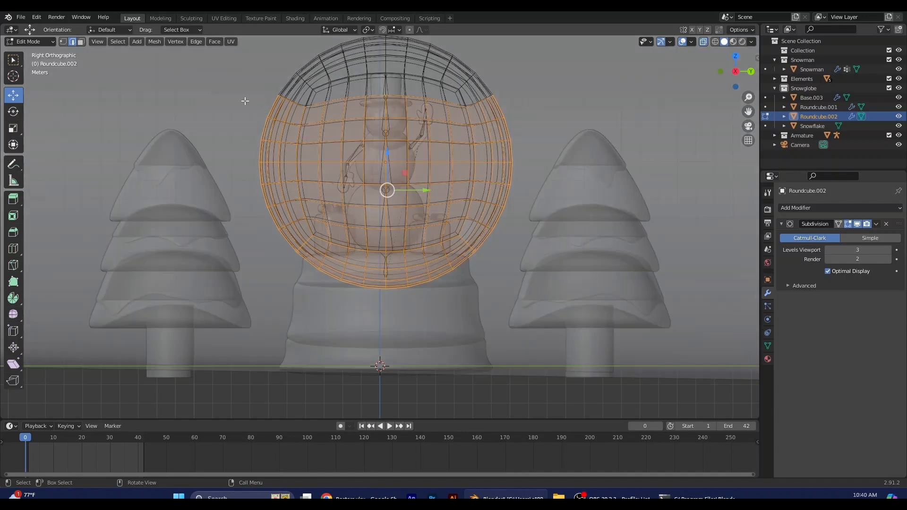
click(194, 86)
drag(191, 86, 523, 298)
drag(226, 98, 658, 352)
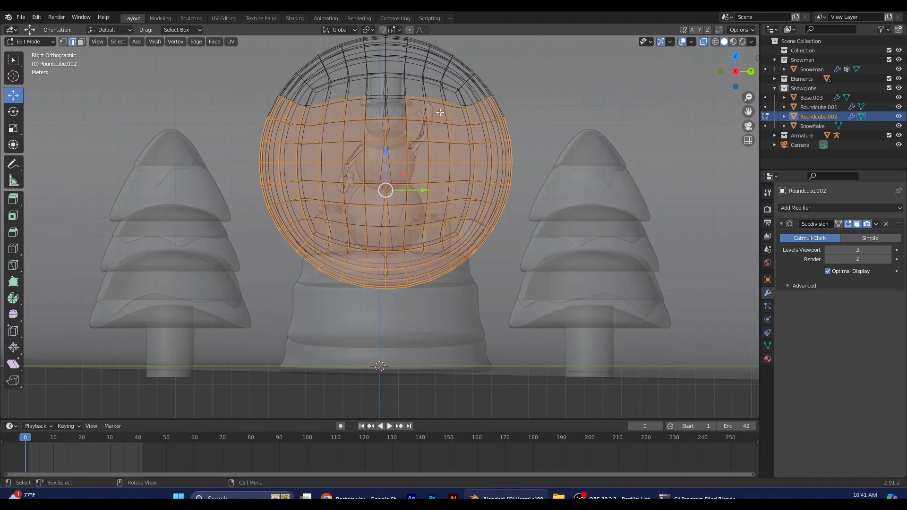
mouse_move(532, 205)
middle_down()
mouse_move(409, 230)
mouse_move(420, 241)
mouse_move(376, 237)
mouse_move(516, 240)
mouse_move(561, 200)
mouse_move(536, 199)
middle_up()
click(81, 44)
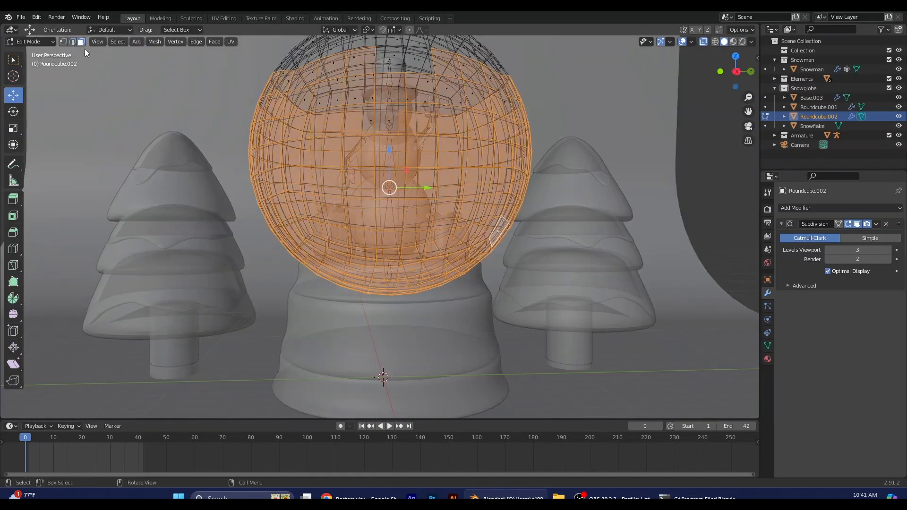
key(KP_5)
click(735, 72)
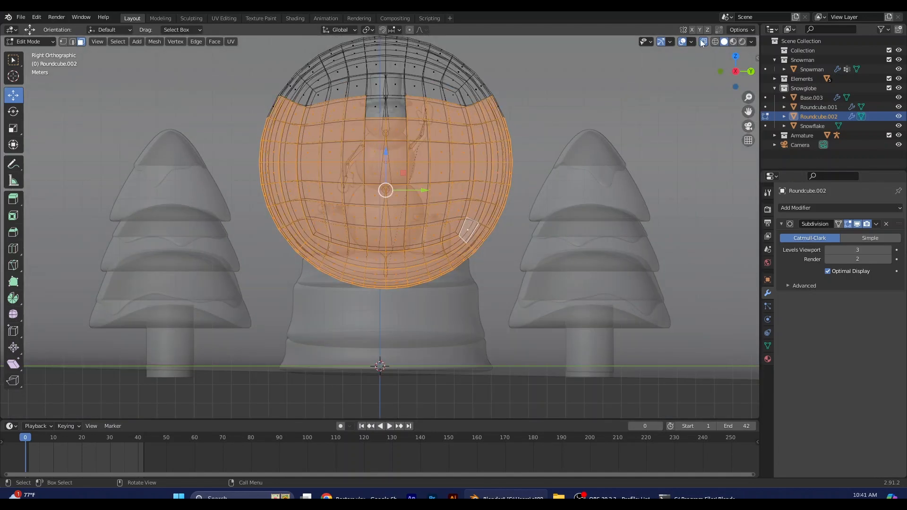
click(63, 42)
- Try deleting the copy's vertices below a small cap at the top of the globe, and undo the deletion
click(194, 84)
drag(195, 84, 620, 302)
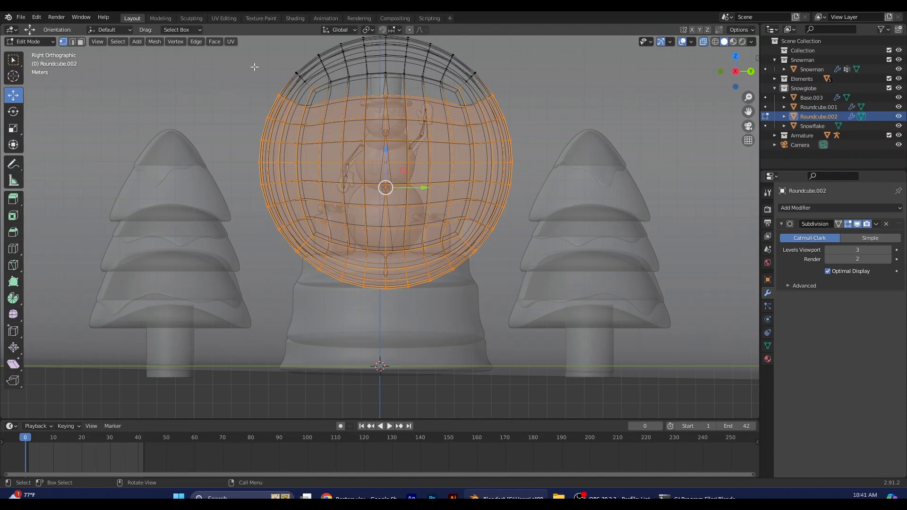
drag(230, 91, 620, 299)
middle_drag(251, 169, 246, 191)
click(739, 76)
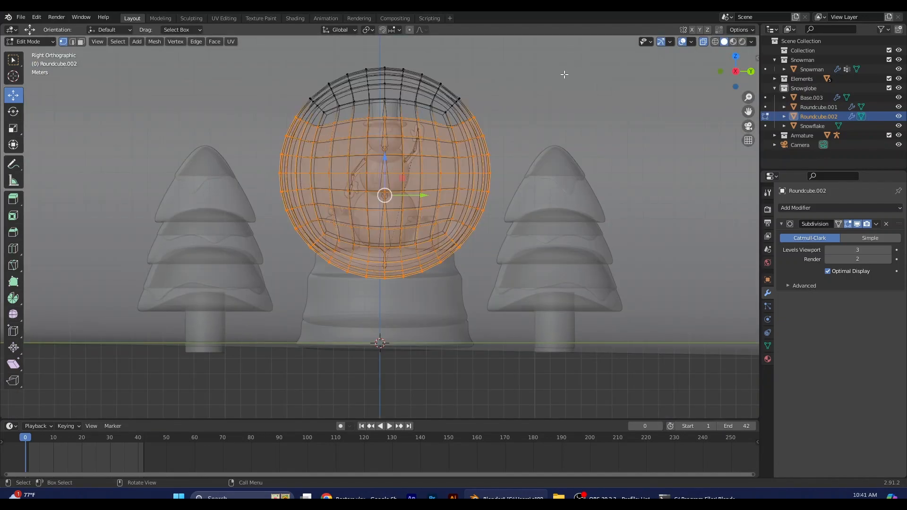
key(x)
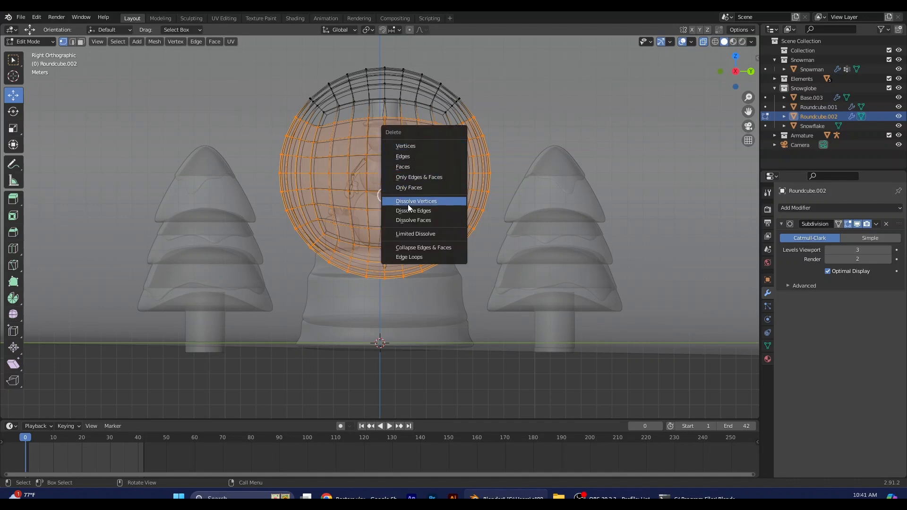
click(417, 147)
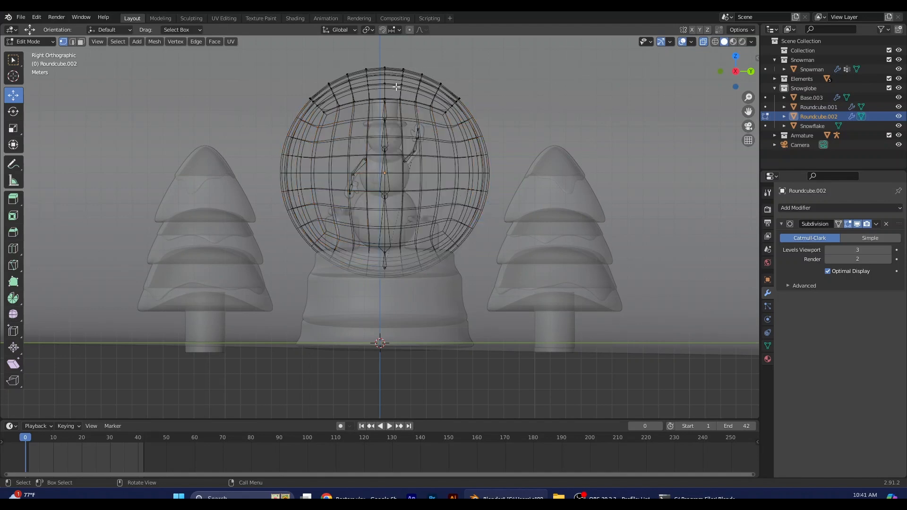
key(a)
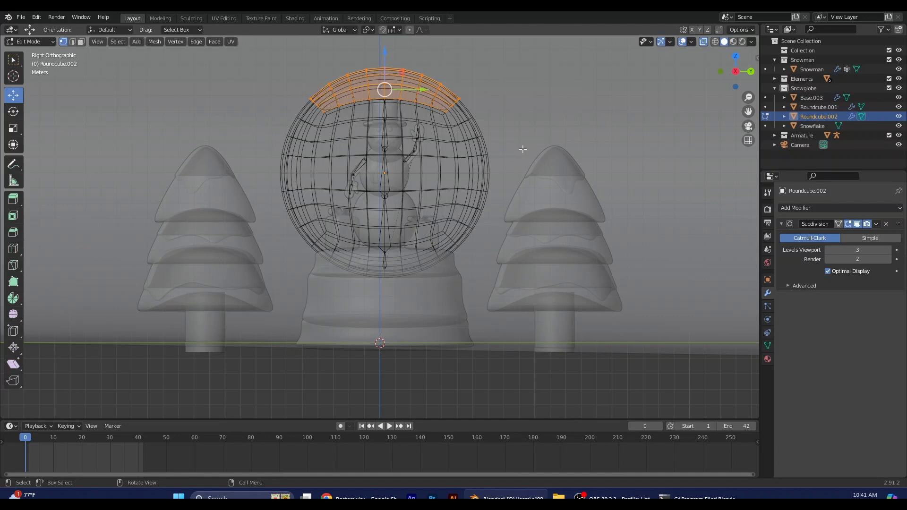
key(ctrl+i)
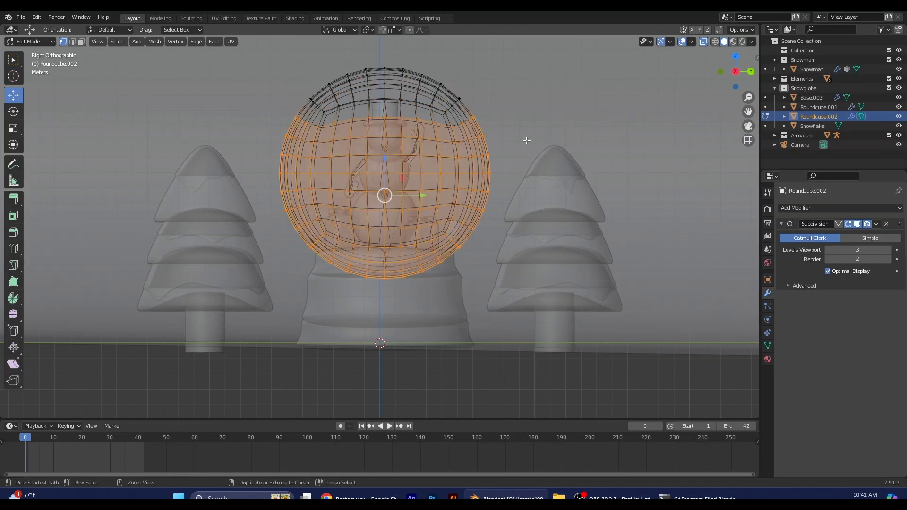
- Delete the copy's vertices from one row lower down, keeping a larger cap reaching to about the snowman's hat brim
key(b)
drag(233, 126, 543, 295)
drag(261, 126, 556, 310)
click(249, 127)
drag(249, 127, 573, 304)
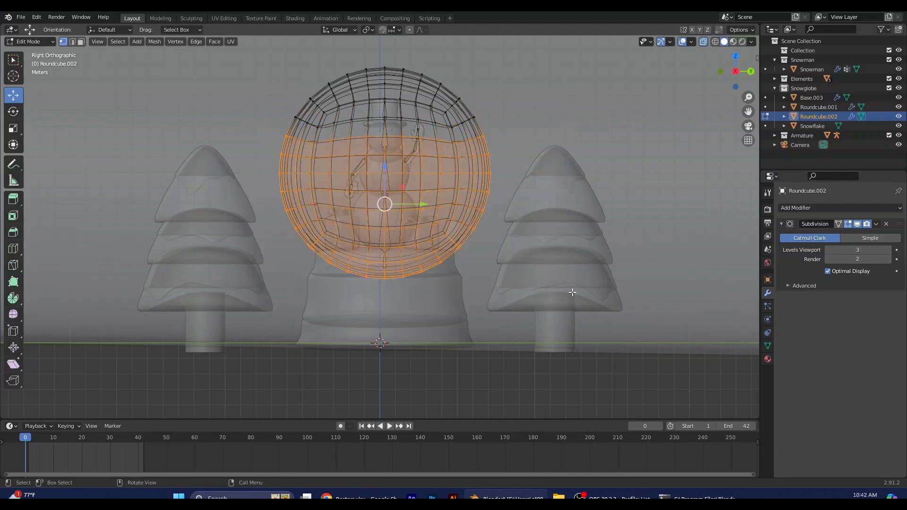
key(x)
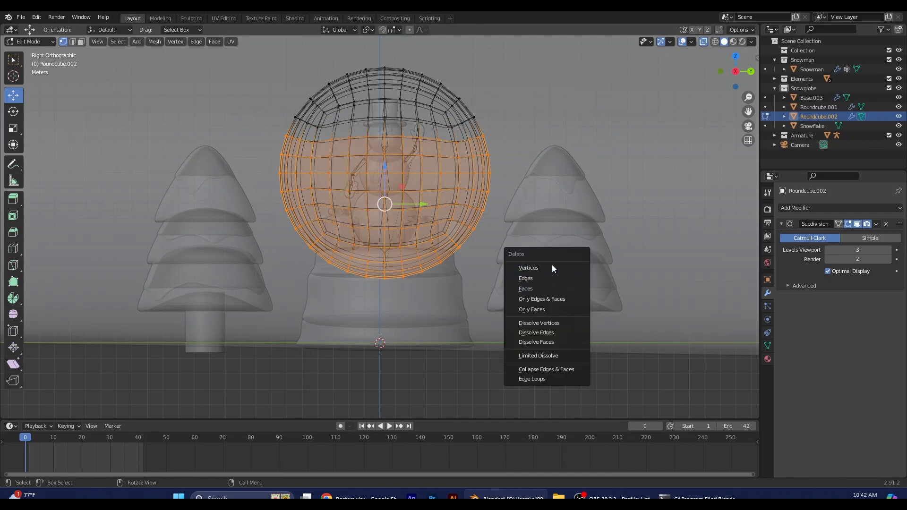
click(550, 267)
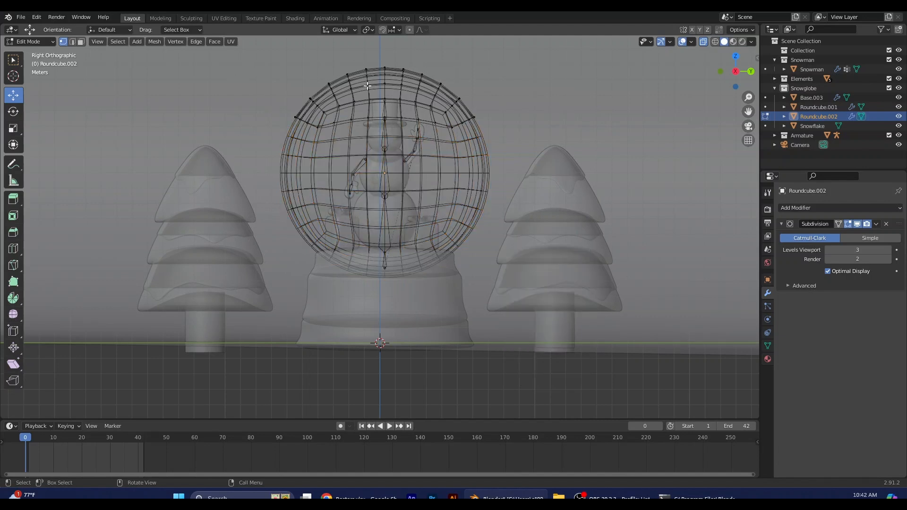
- Scale the whole remaining cap uniformly by 0.865 so it fits inside the glass globe
key(a)
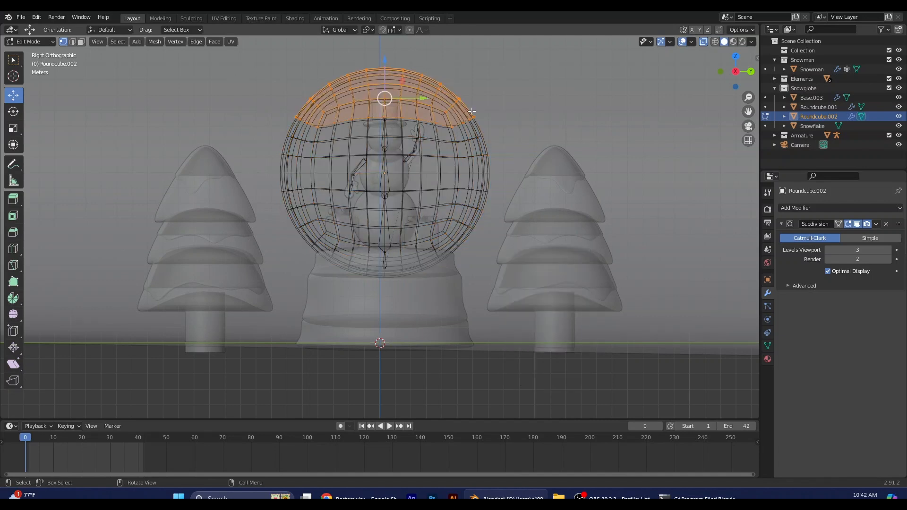
middle_drag(537, 205, 516, 122)
click(14, 128)
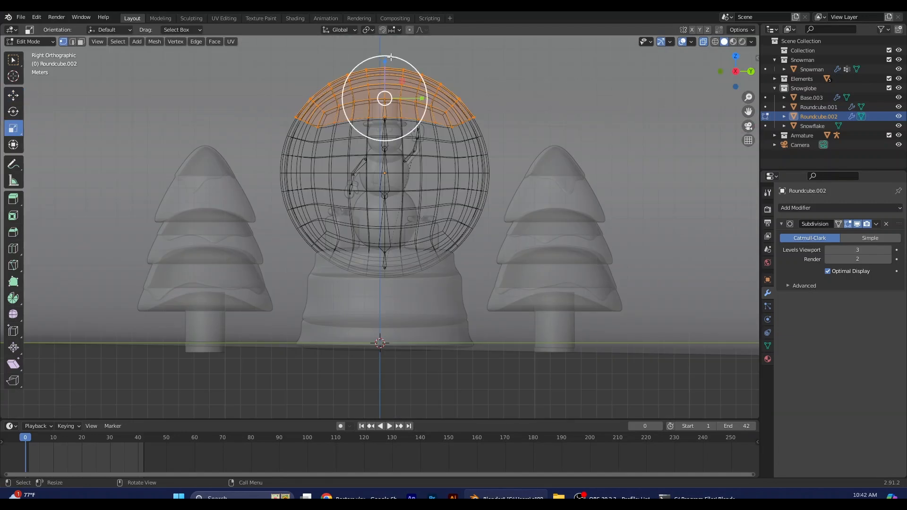
drag(385, 55, 391, 63)
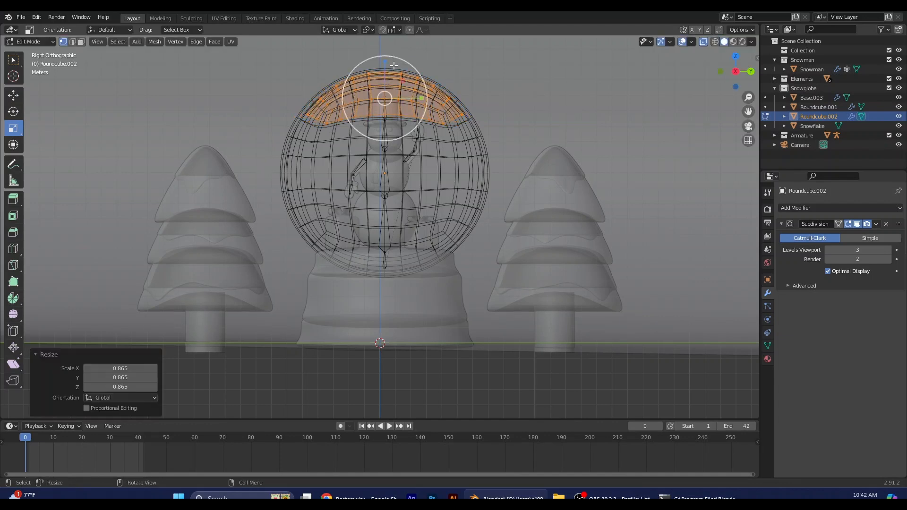
- Return the cap to Object Mode and remove its Subdivision modifier
click(41, 42)
click(35, 53)
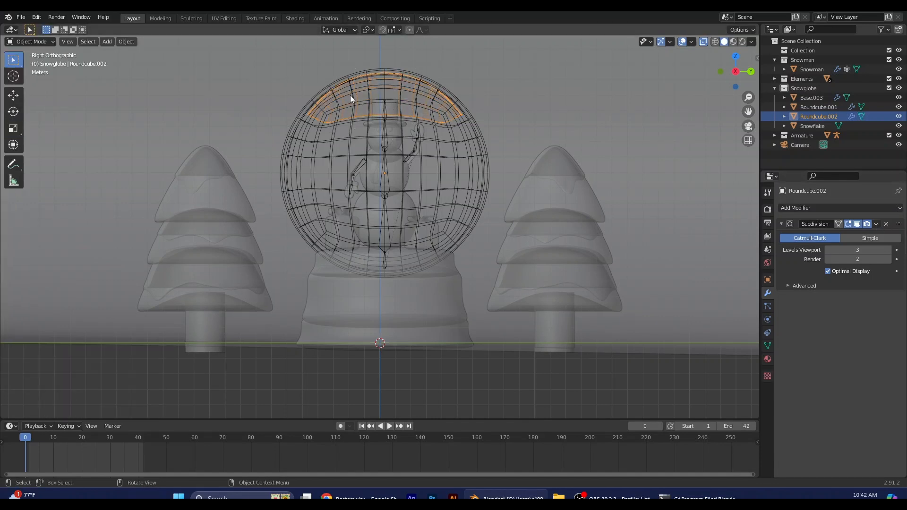
click(887, 224)
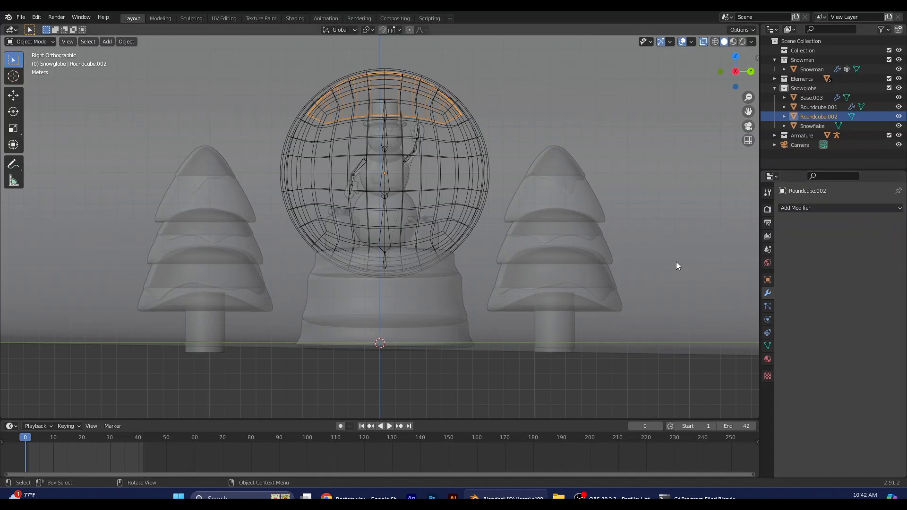
- Turn off X-ray and set the cap's viewport display to Textured
click(702, 42)
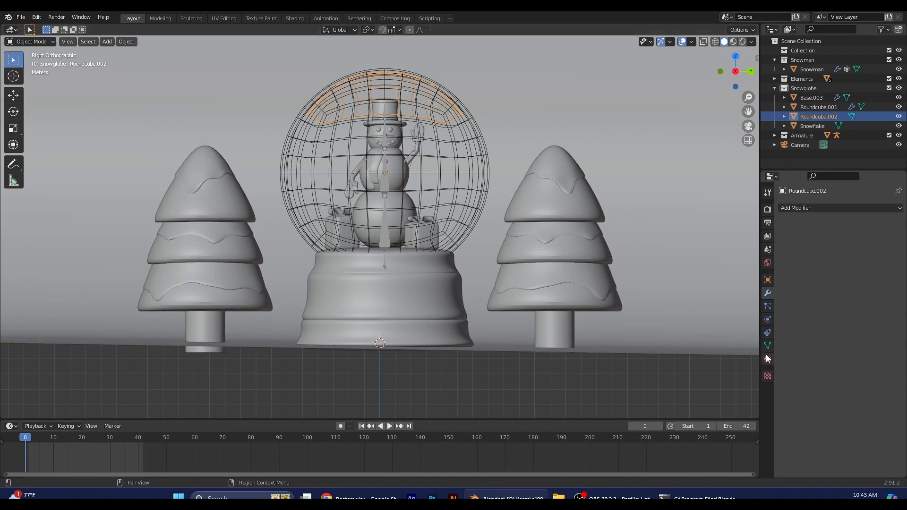
click(768, 280)
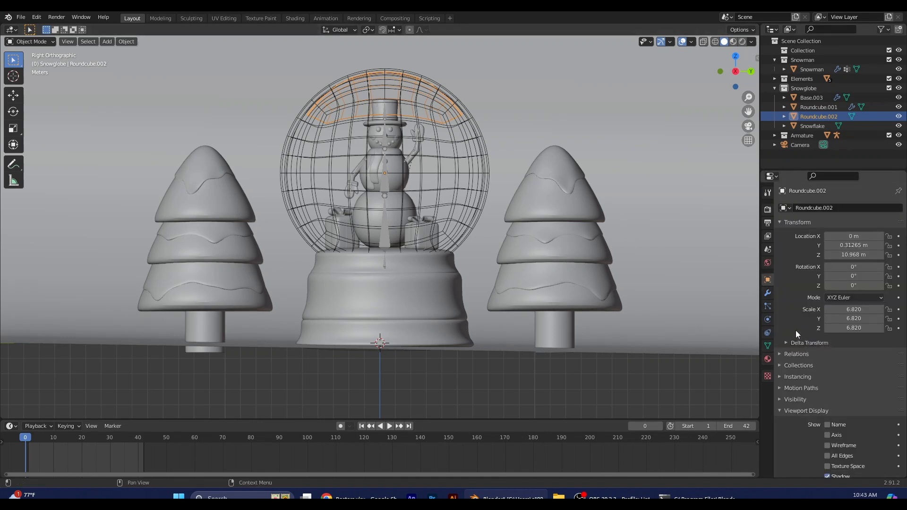
scroll(795, 330, down, 3)
click(836, 447)
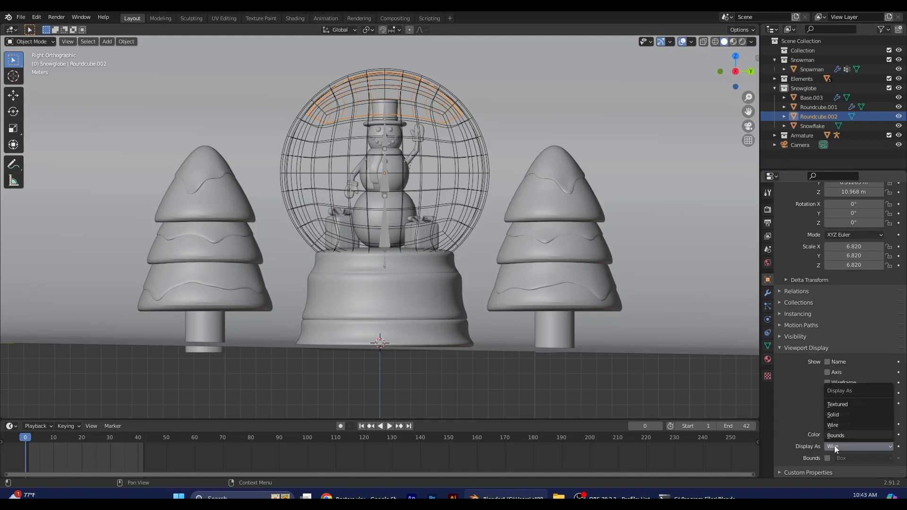
click(859, 403)
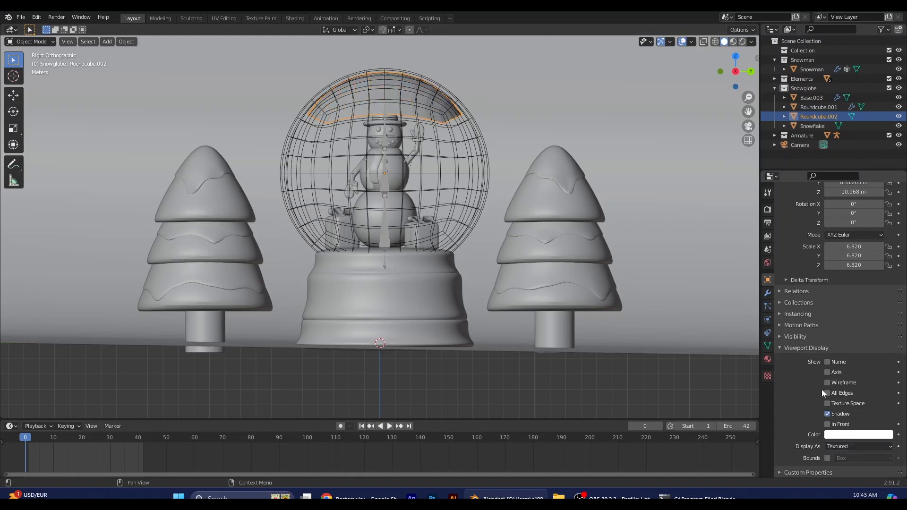
- Add an emitter particle system to the cap and set its Gravity field weight to 0
click(766, 306)
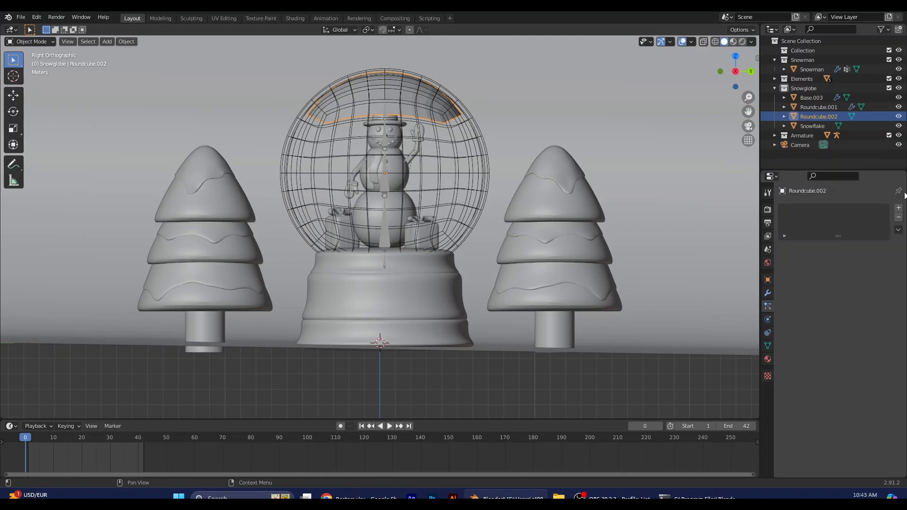
click(898, 207)
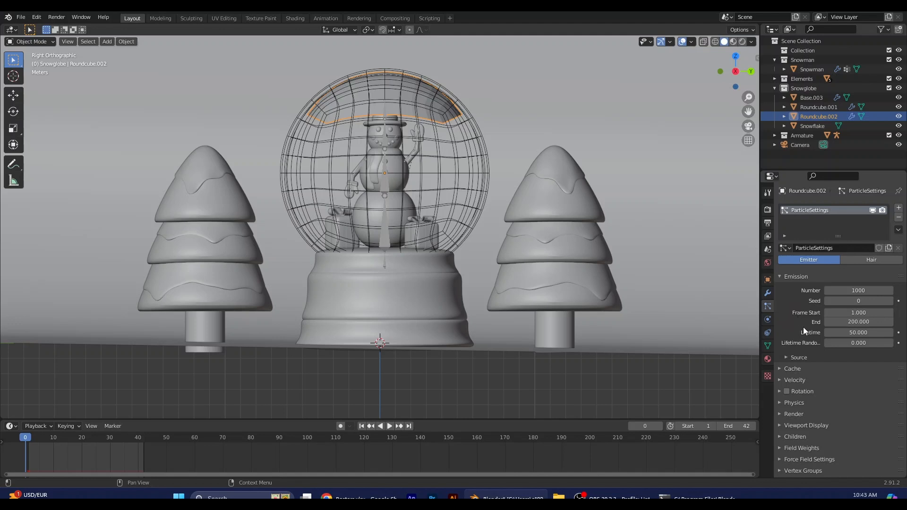
scroll(803, 327, down, 1)
click(779, 428)
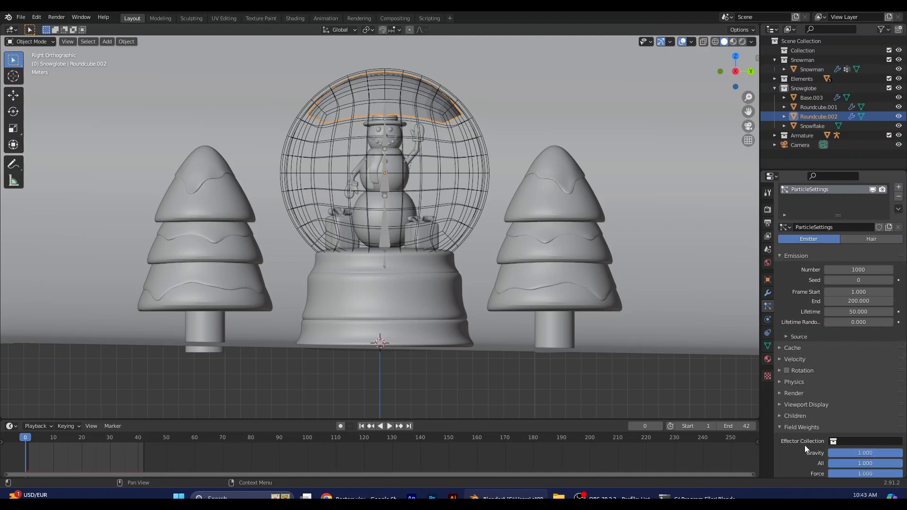
scroll(804, 445, down, 2)
drag(892, 415, 826, 415)
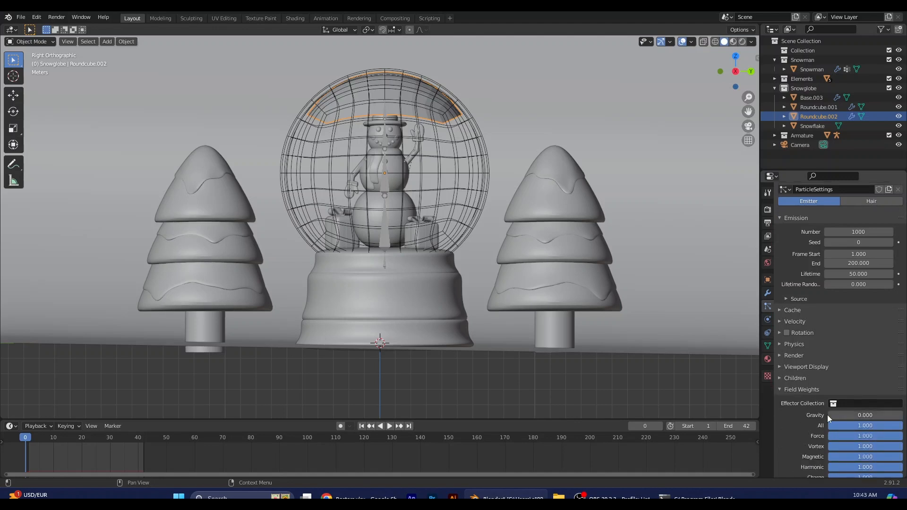
key(KP_5)
key(KP_5)
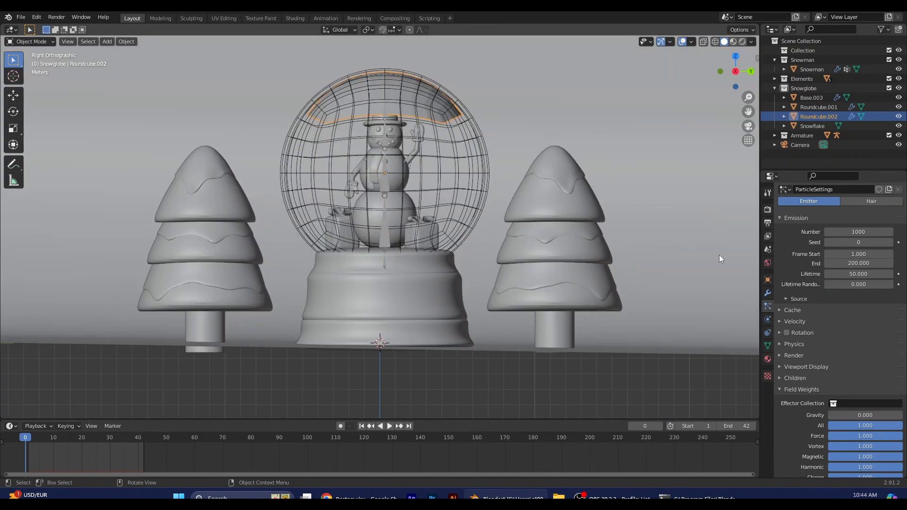
scroll(812, 341, down, 7)
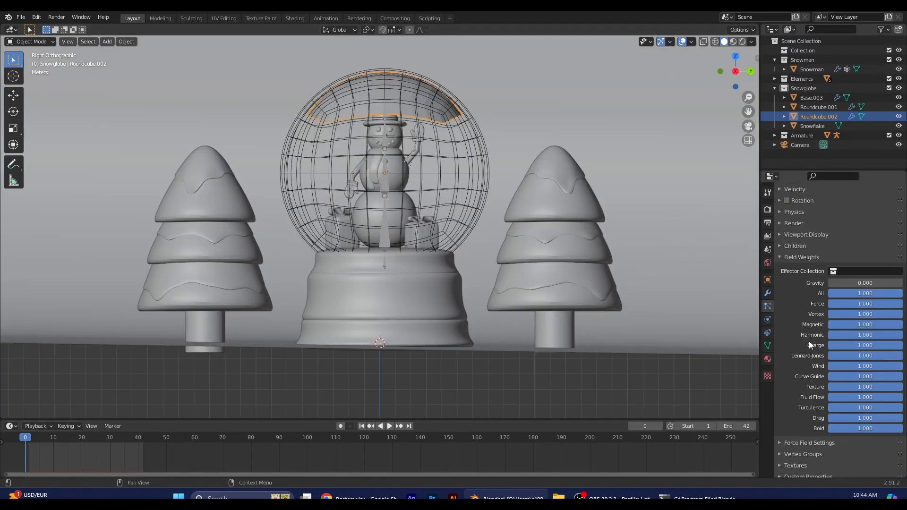
scroll(784, 302, up, 6)
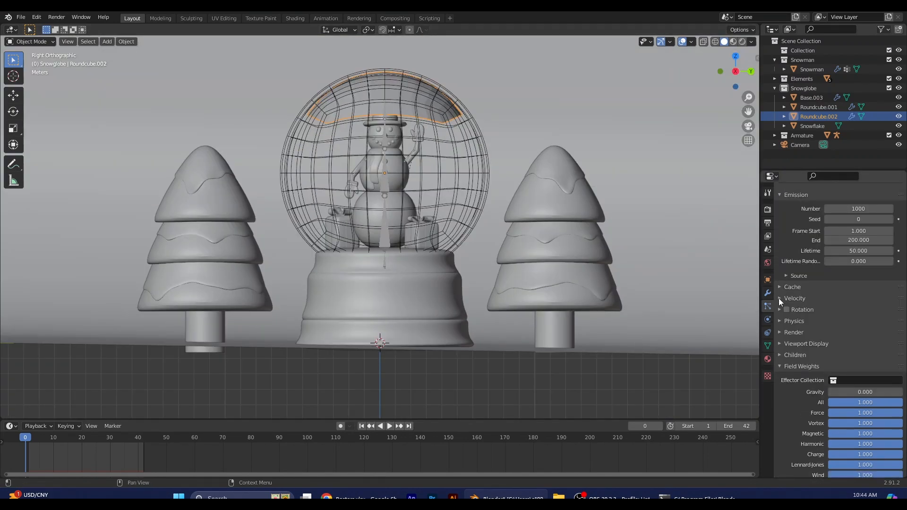
- Set the cap emitter's normal velocity to 0 m/s
click(779, 299)
click(861, 313)
text(0)
key(Return)
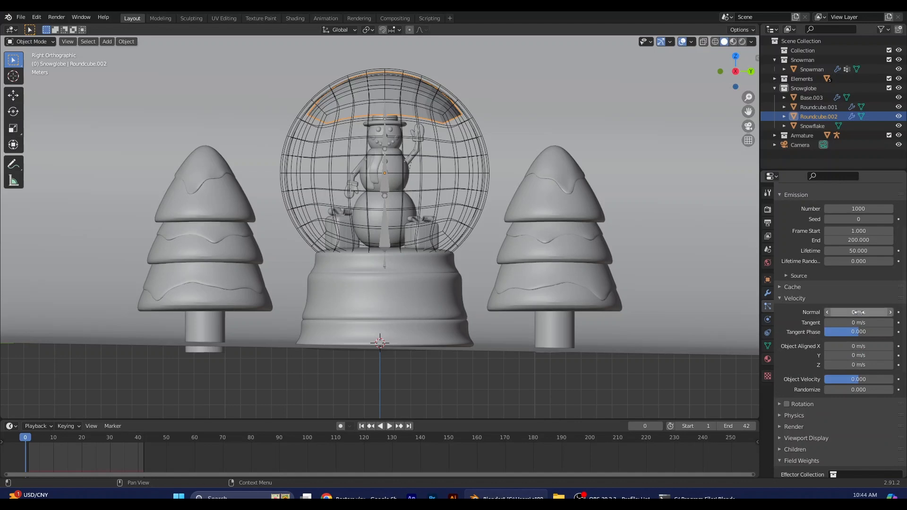
- Try an object-aligned Z velocity of 0.8 m/s on the emitter and preview the particles across the timeline
click(858, 365)
text(0.8)
key(Return)
key(space)
drag(50, 440, 167, 444)
drag(108, 441, 25, 457)
- Set the particle emission's end frame to 42 and preview the animation
scroll(850, 265, up, 2)
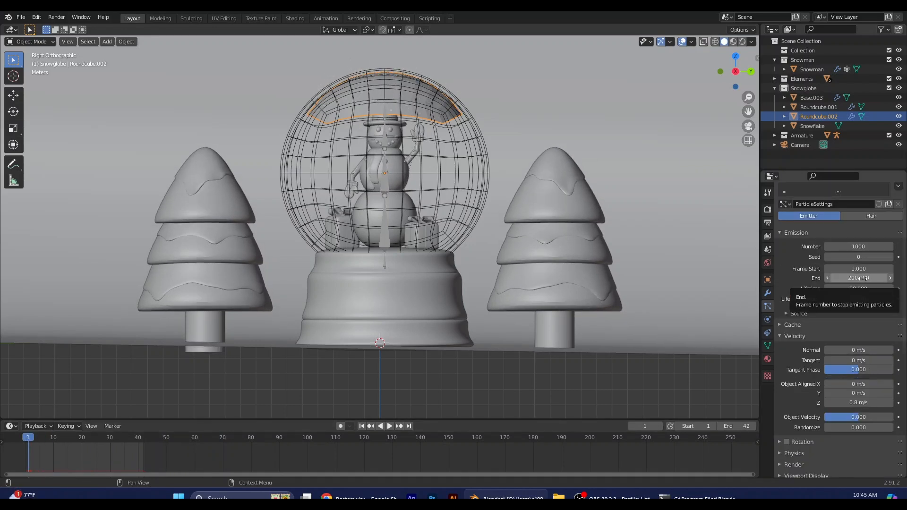
click(863, 279)
text(42)
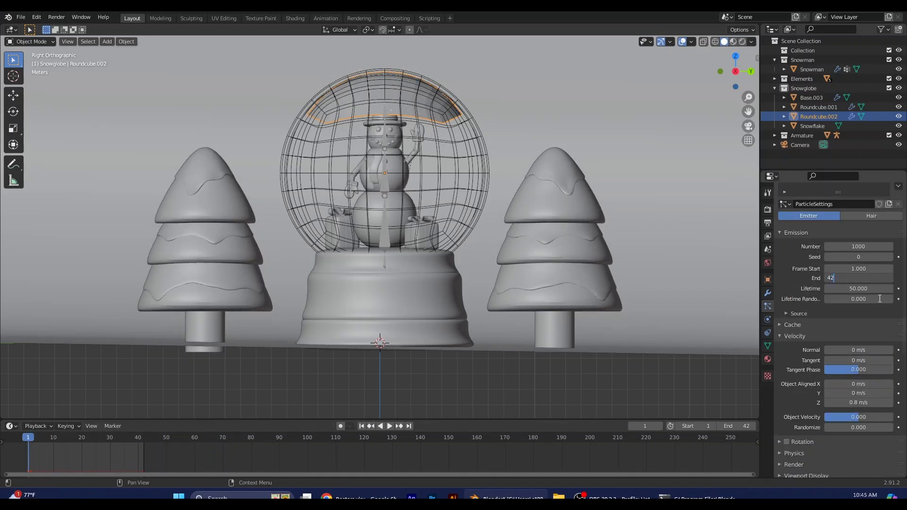
key(Return)
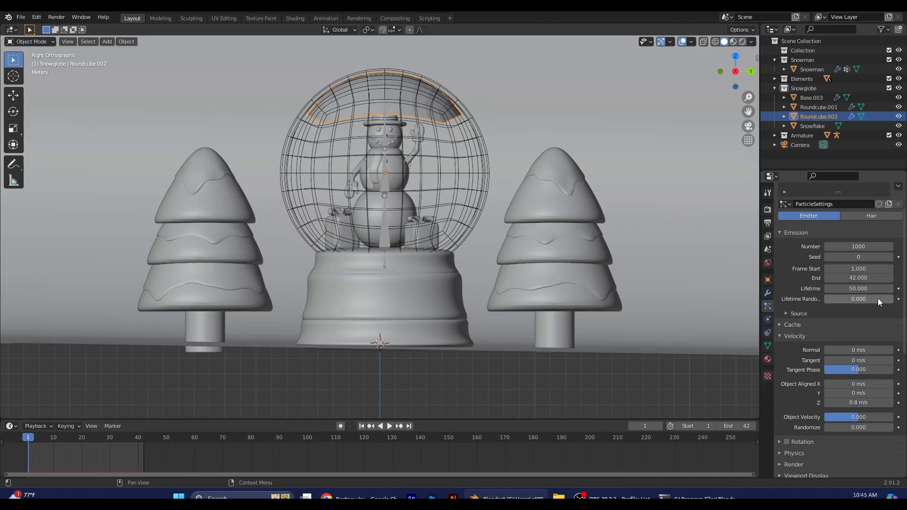
key(space)
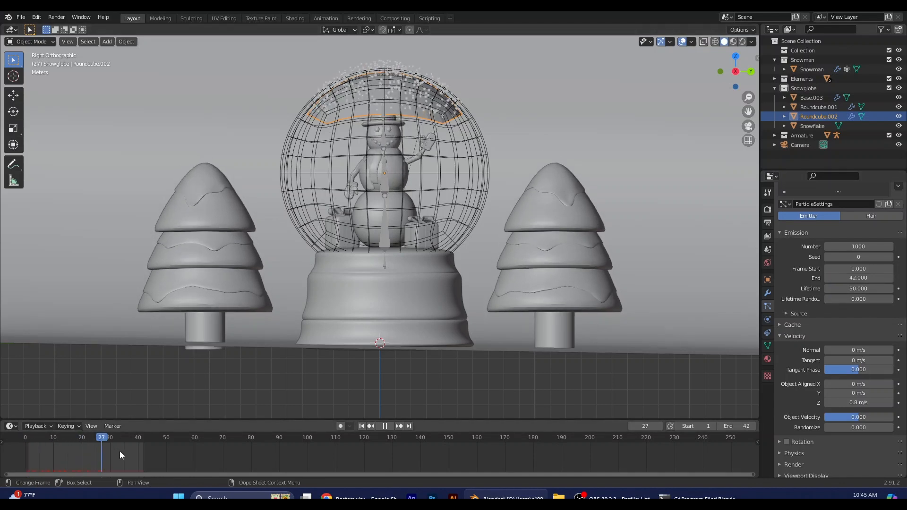
click(385, 426)
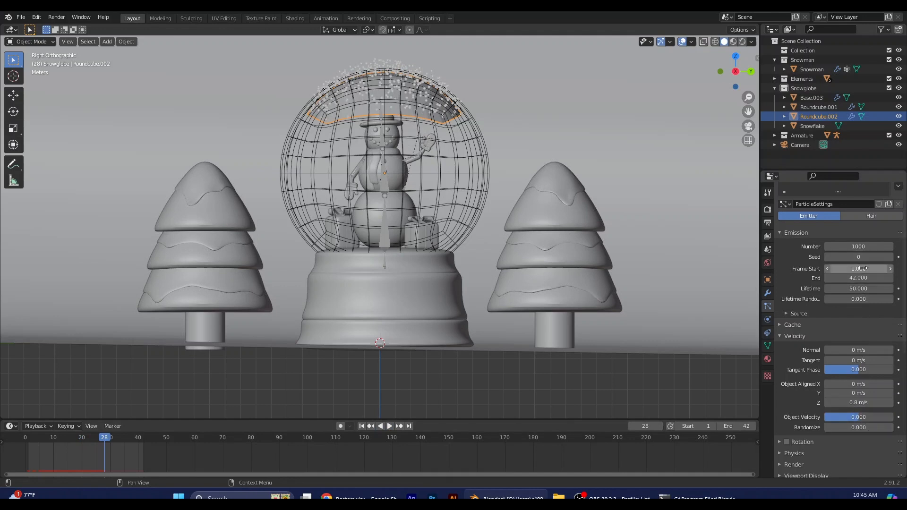
- Set the emitter's object-aligned Z velocity to -1.07 m/s and replay the animation from the start
click(856, 403)
click(845, 402)
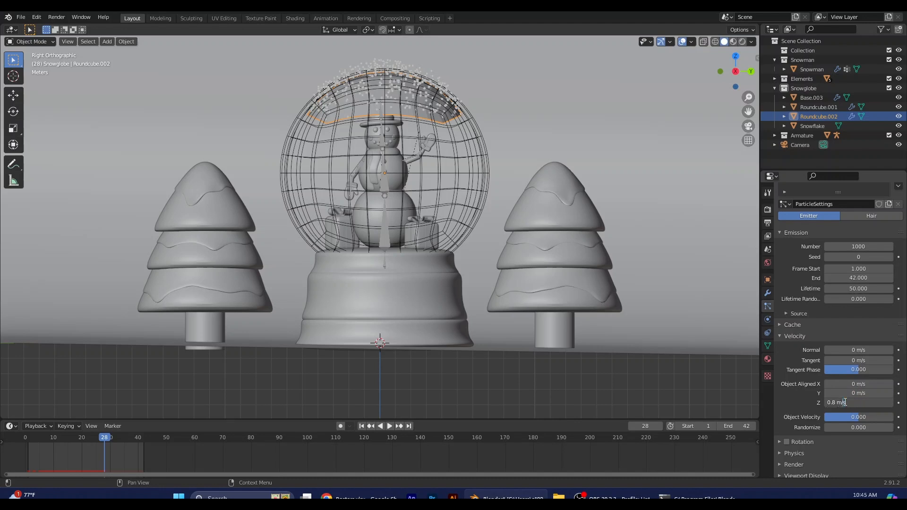
key(ctrl+a)
text(0.56)
key(Return)
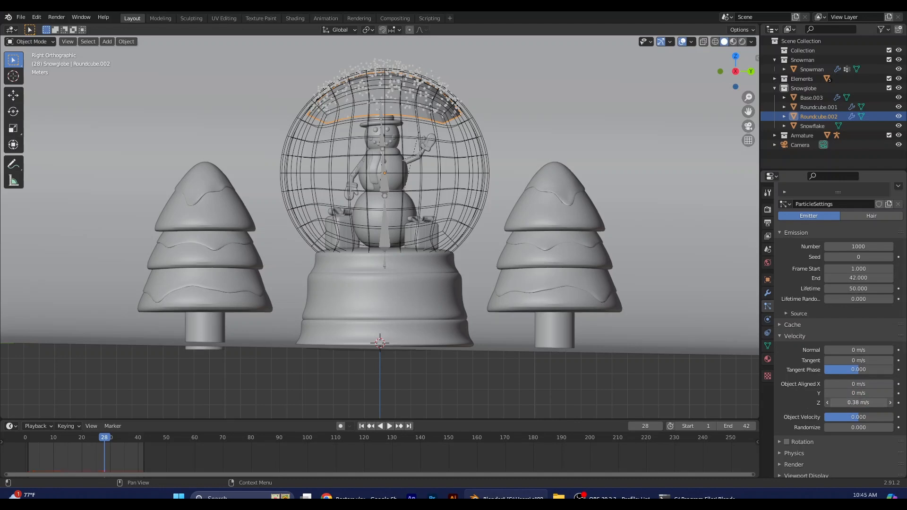
drag(859, 402, 822, 402)
drag(101, 437, 19, 443)
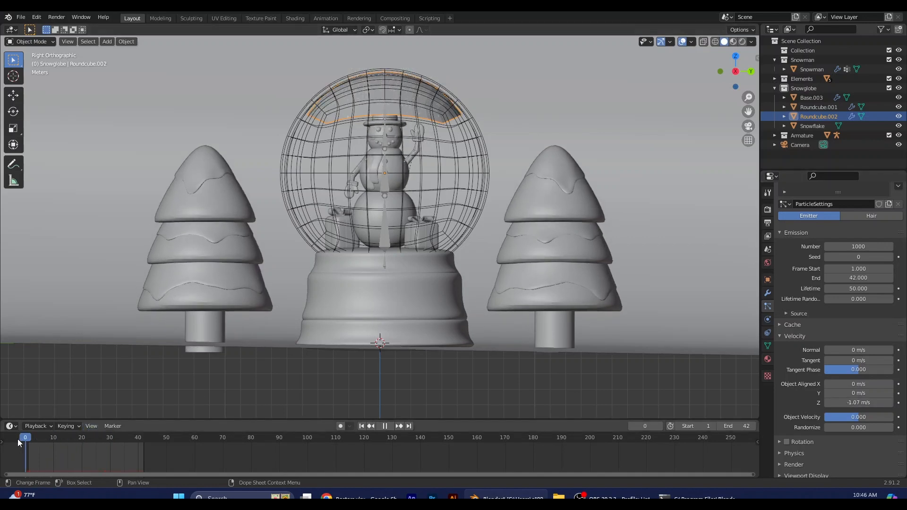
key(space)
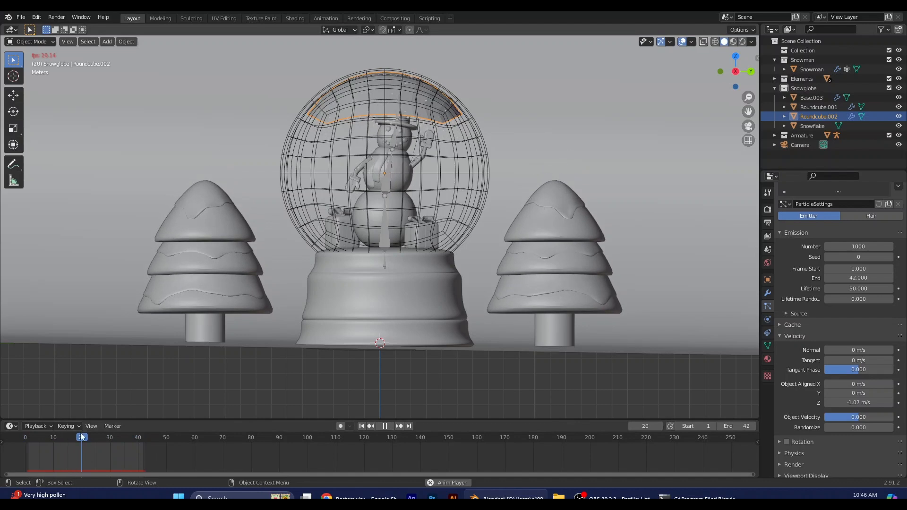
key(Escape)
- Set the particle lifetime to 150 while previewing the animation
drag(869, 289, 889, 289)
key(space)
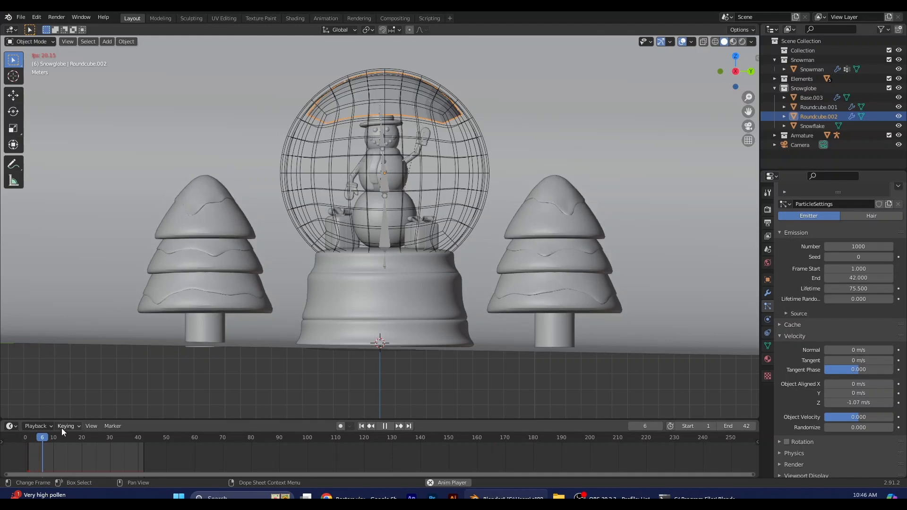
drag(826, 290, 843, 290)
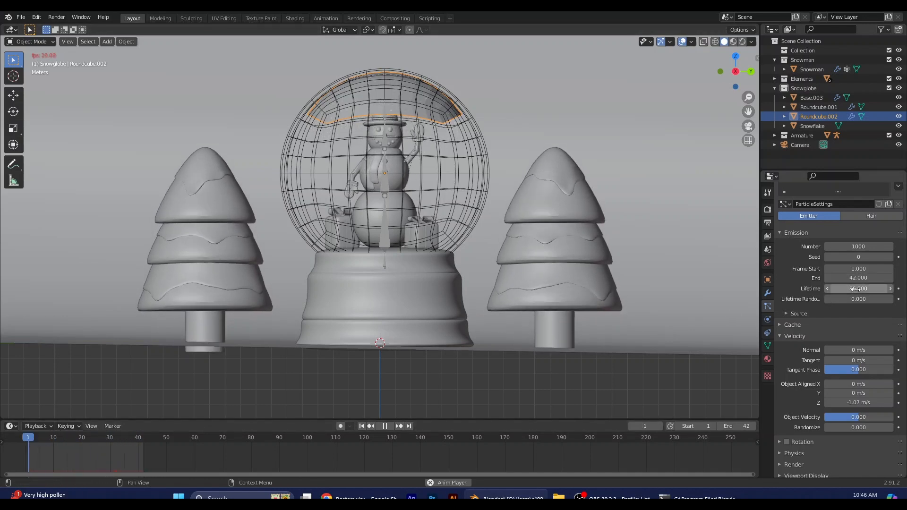
click(850, 289)
text(150)
key(Return)
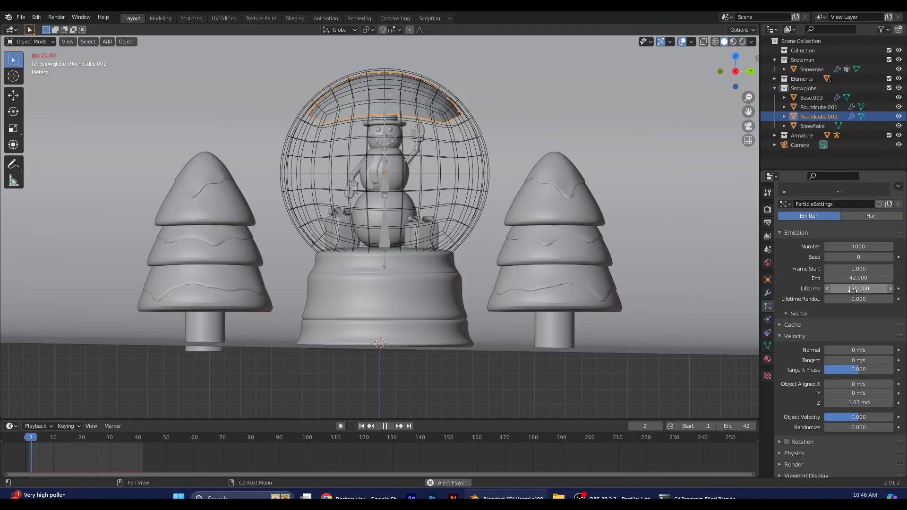
- Set the particle number to 554, seed to 1, lifetime to 1619.7 and lifetime randomness to 0.297 while previewing the snowfall
scroll(800, 337, down, 10)
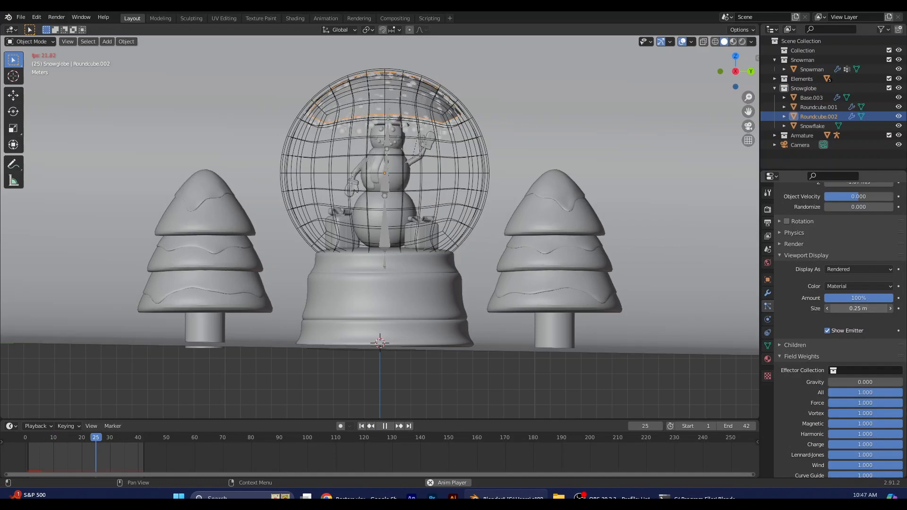
scroll(858, 253, up, 10)
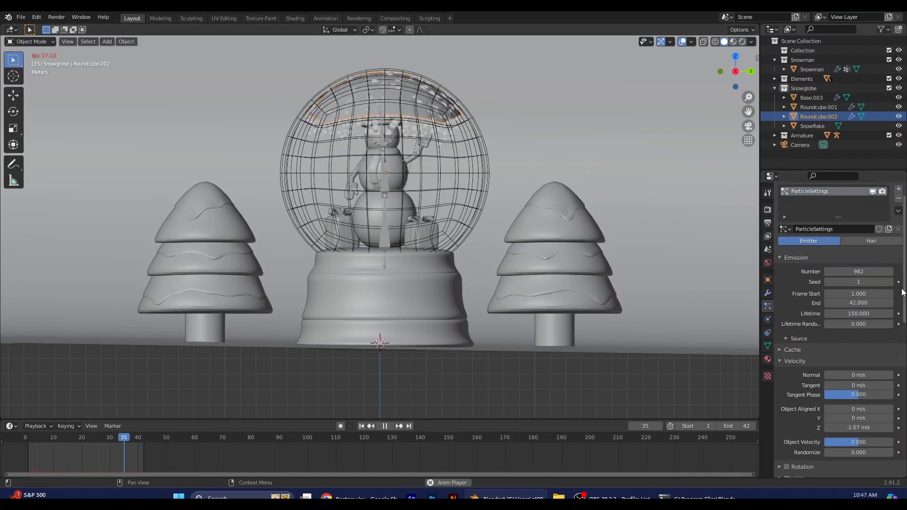
drag(875, 315, 840, 309)
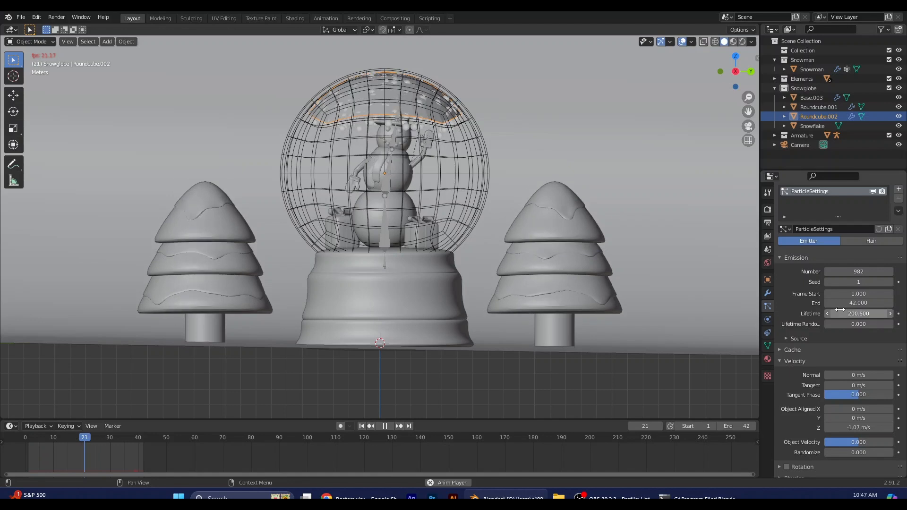
mouse_move(869, 272)
mouse_down()
mouse_move(827, 271)
mouse_move(884, 269)
mouse_move(855, 269)
mouse_move(866, 266)
mouse_up()
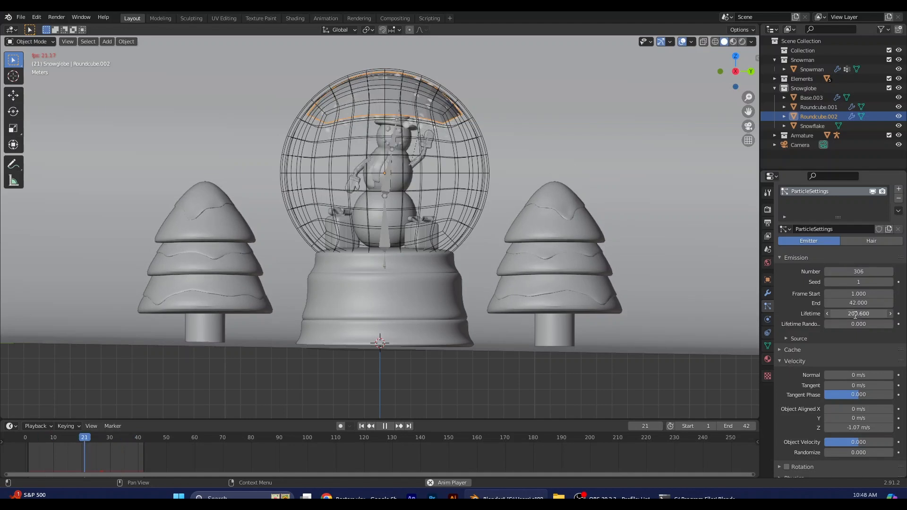
drag(855, 315, 888, 313)
drag(863, 273, 861, 274)
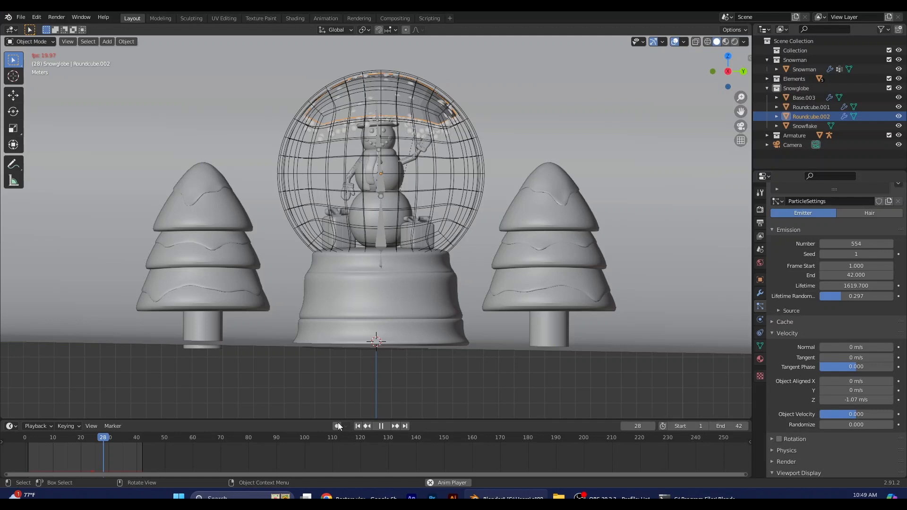
key(Escape)
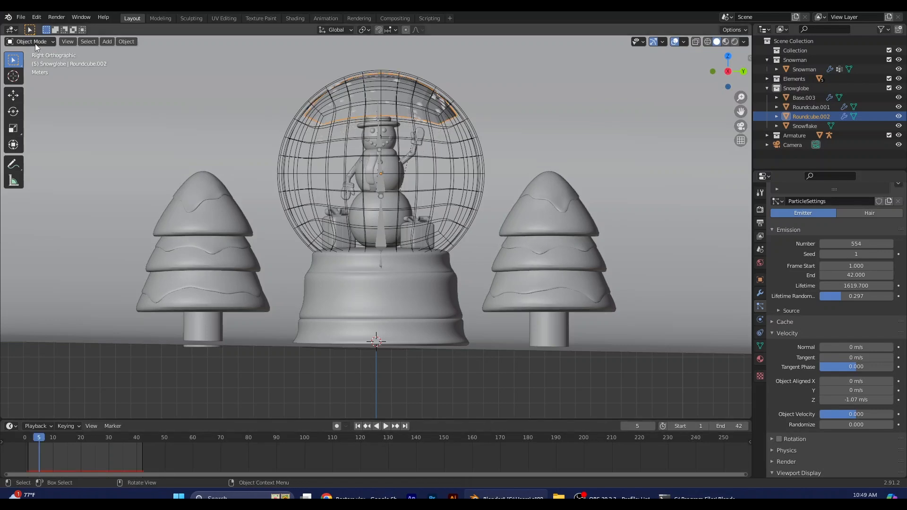
- Select the snowman's armature and set the scene's end frame to 84 in the output dimensions
click(382, 191)
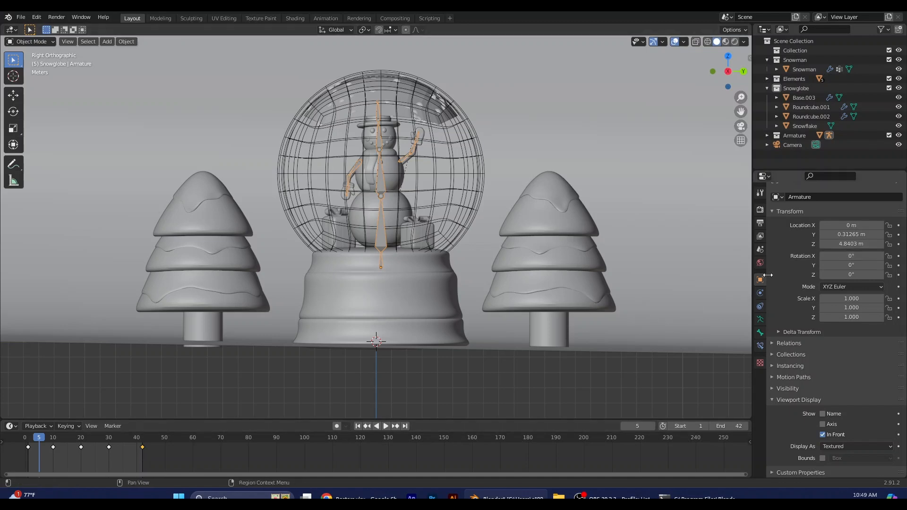
click(759, 210)
click(760, 223)
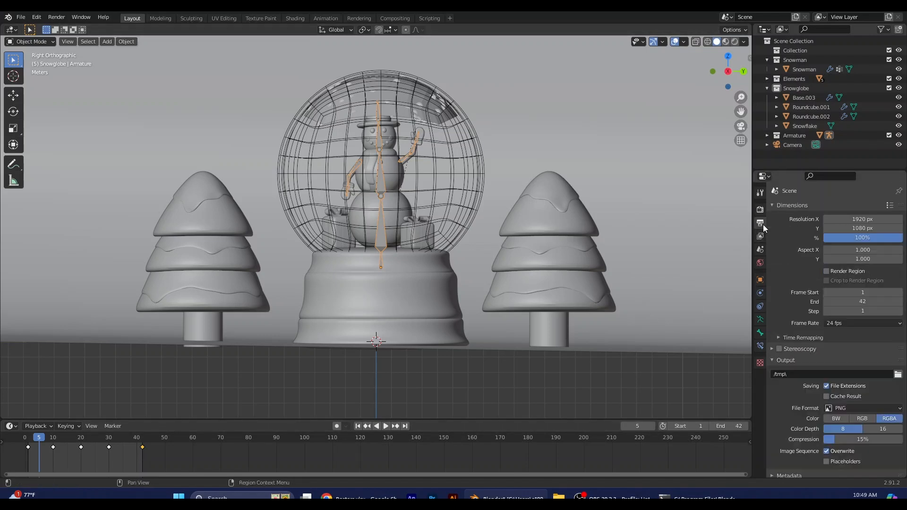
click(860, 302)
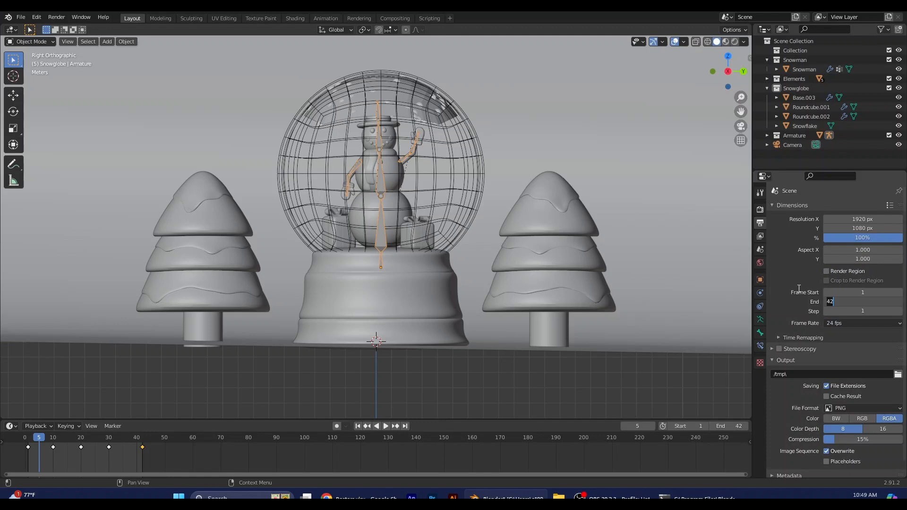
text(84)
key(Return)
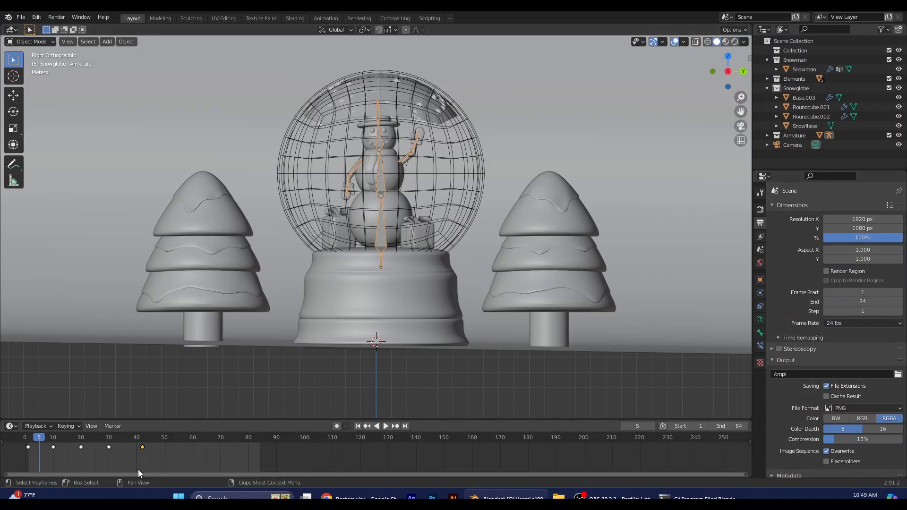
- Duplicate the armature's keyframes after frame 1 onto frames 50 to 82 and move the frame 42 keyframe to 40
click(28, 439)
key(space)
drag(31, 438, 143, 452)
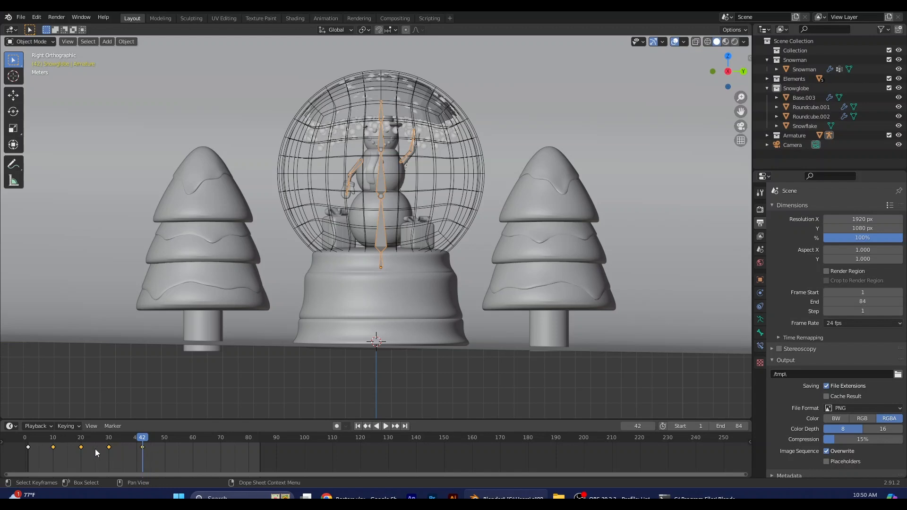
key(shift+d)
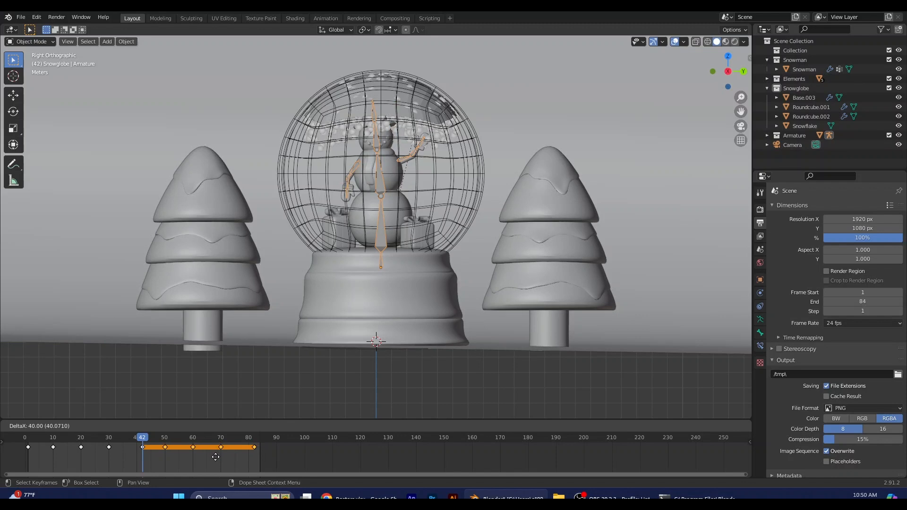
click(215, 457)
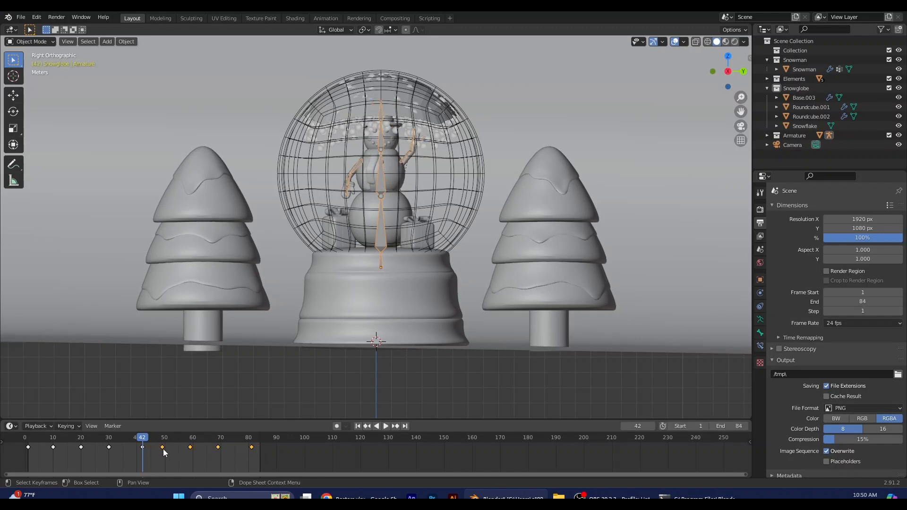
drag(162, 446, 28, 440)
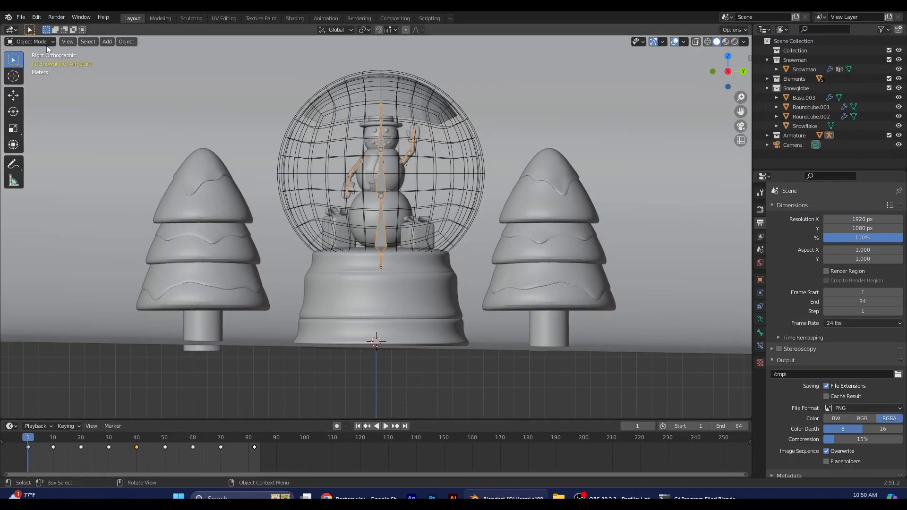
- Select the trees and duplicate four of their squash-and-stretch keyframes onto frames 49, 56, 63 and 70
click(175, 261)
key(space)
click(25, 440)
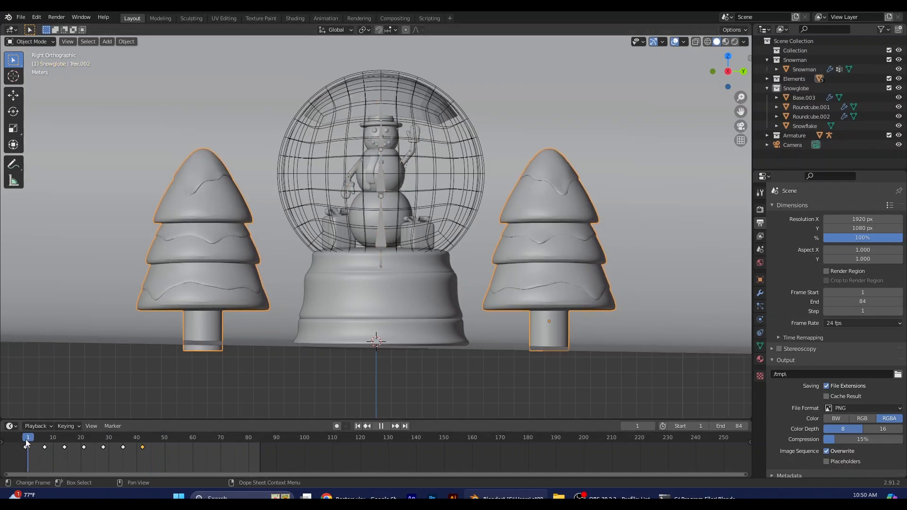
mouse_move(25, 440)
mouse_down()
mouse_move(148, 452)
mouse_move(40, 445)
mouse_up()
key(space)
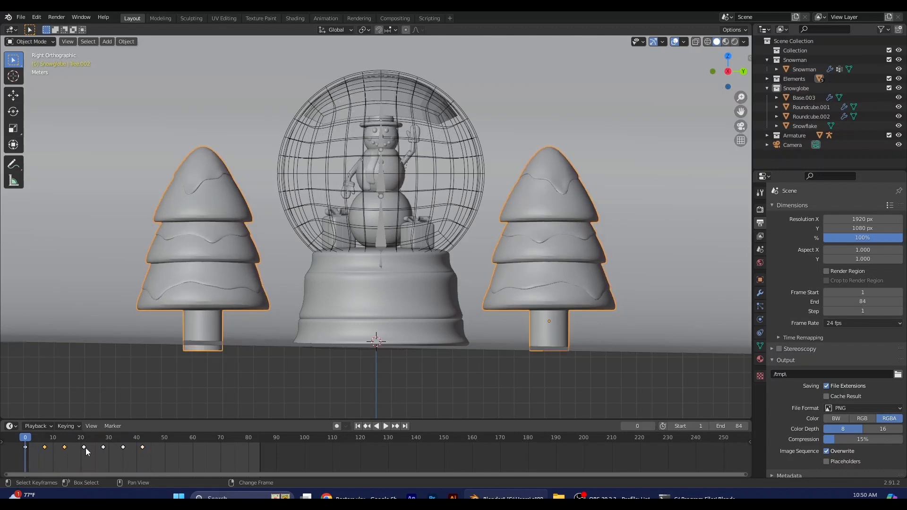
shift+click(103, 446)
key(shift+d)
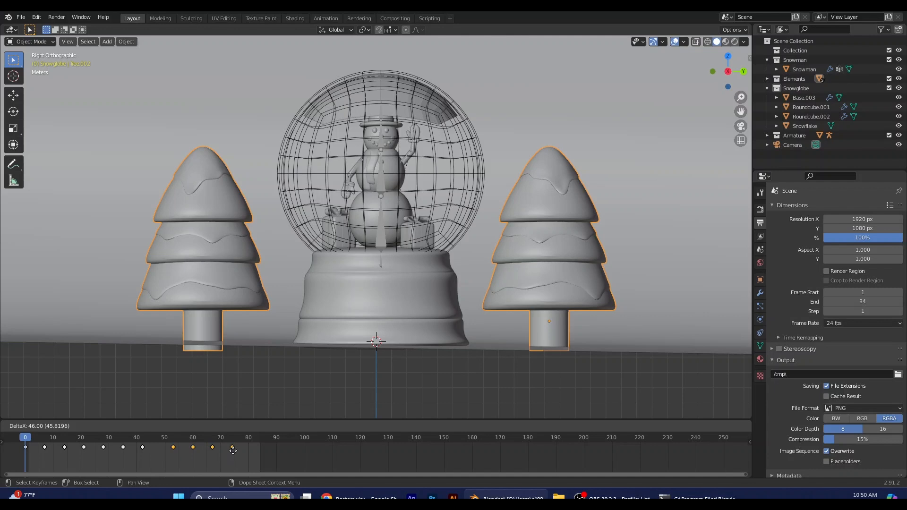
click(225, 453)
- Add copies of the trees' keyframes at frames 77 and 84 and play back the extended animation
drag(135, 439, 239, 453)
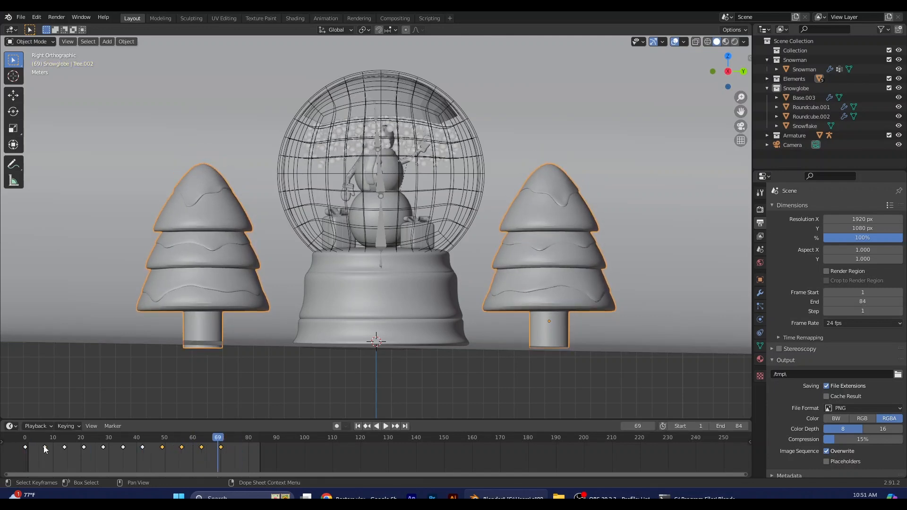
key(ctrl+v)
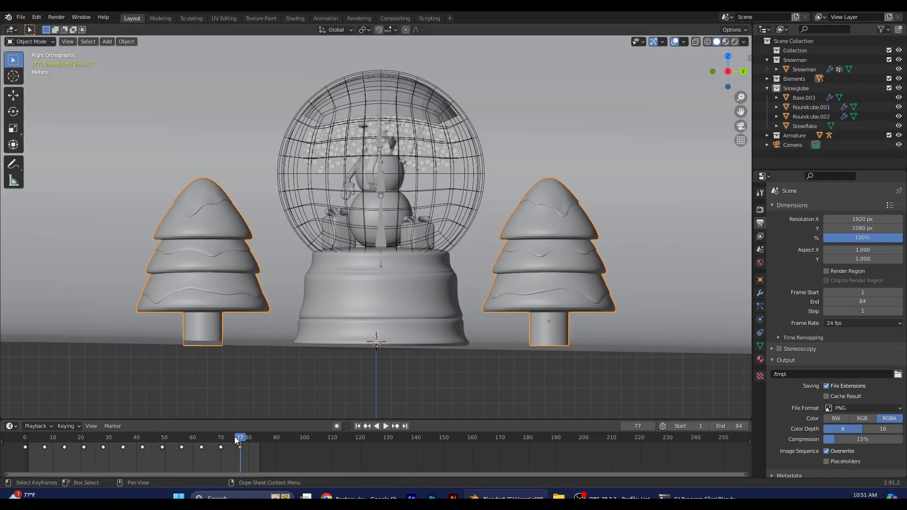
key(shift+ctrl+space)
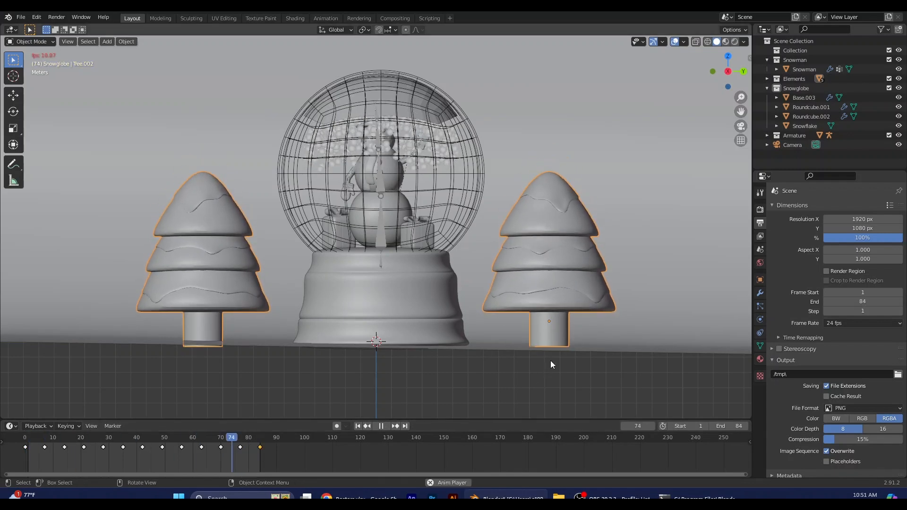
key(space)
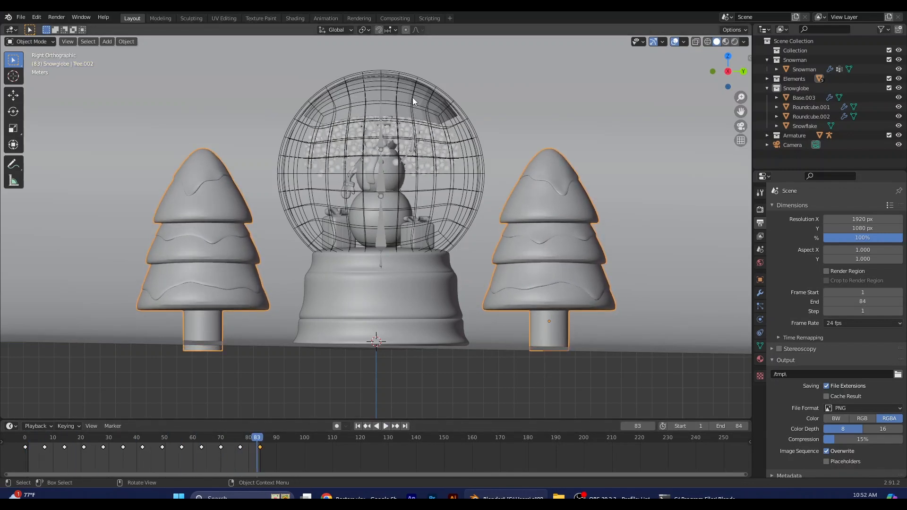
- Select the snow emitter cap inside the globe, set its particle number to 150 and start playback
click(386, 96)
click(407, 108)
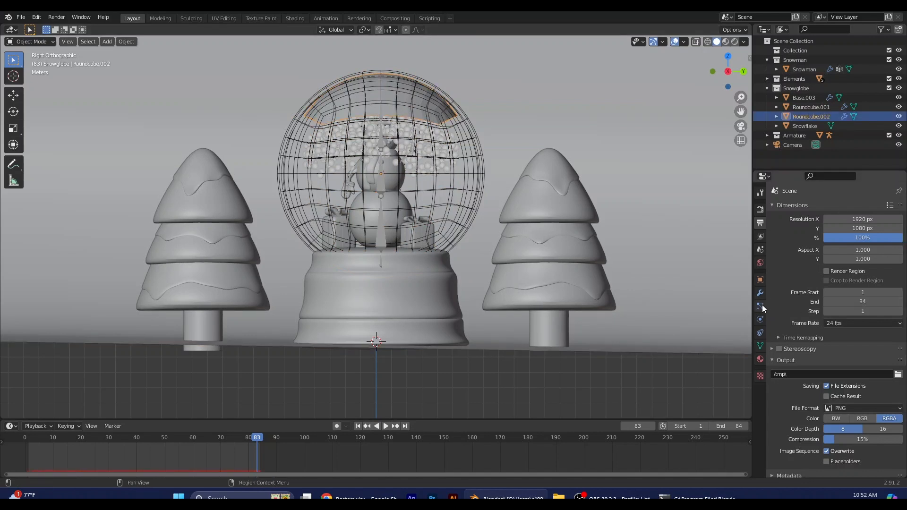
click(760, 280)
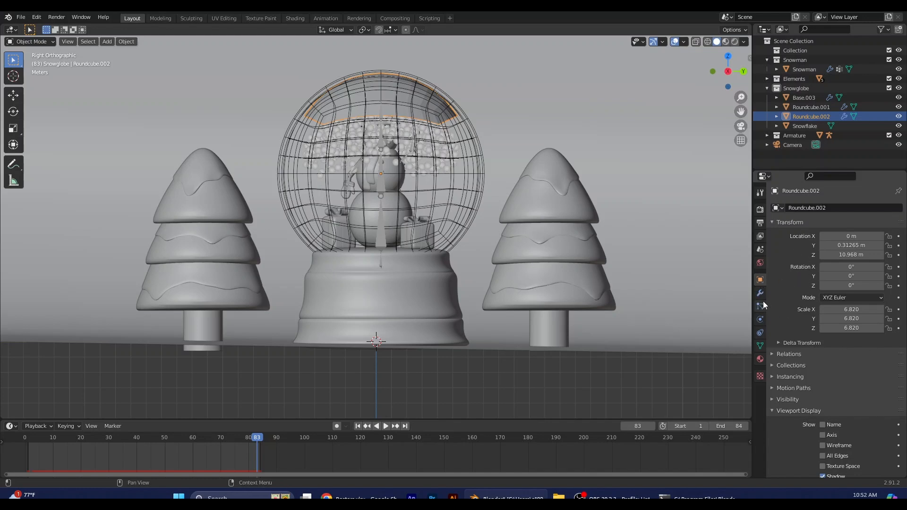
click(760, 307)
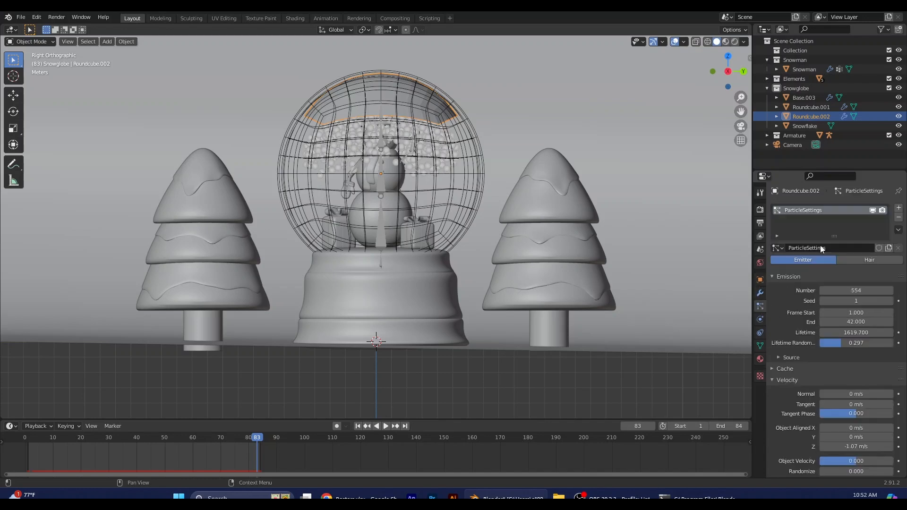
click(879, 290)
text(150)
key(Return)
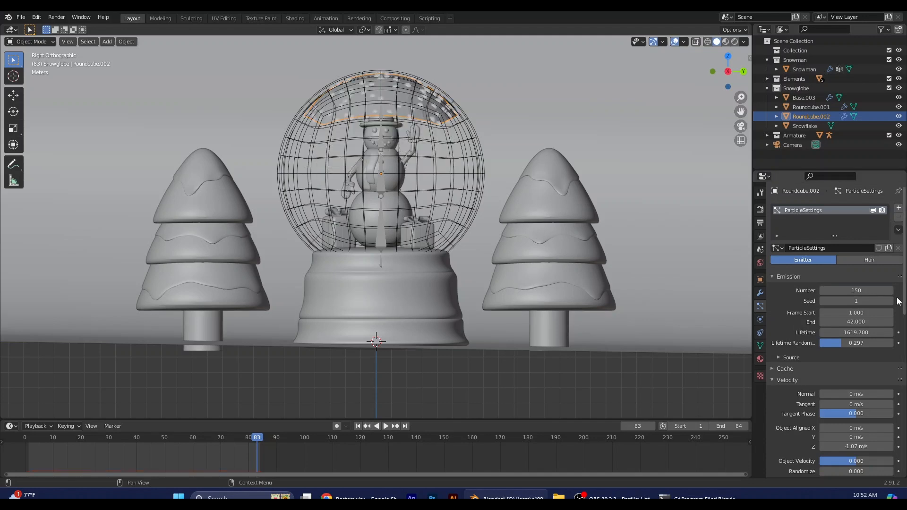
key(space)
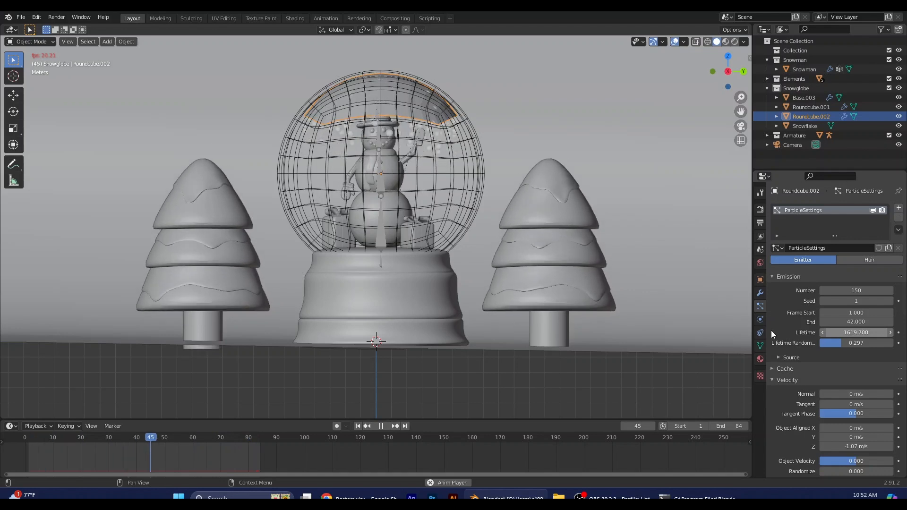
- Set the particles' lifetime to 2000, the emission end frame to 84 and the lifetime randomness to 0
click(850, 335)
text(2000)
key(Return)
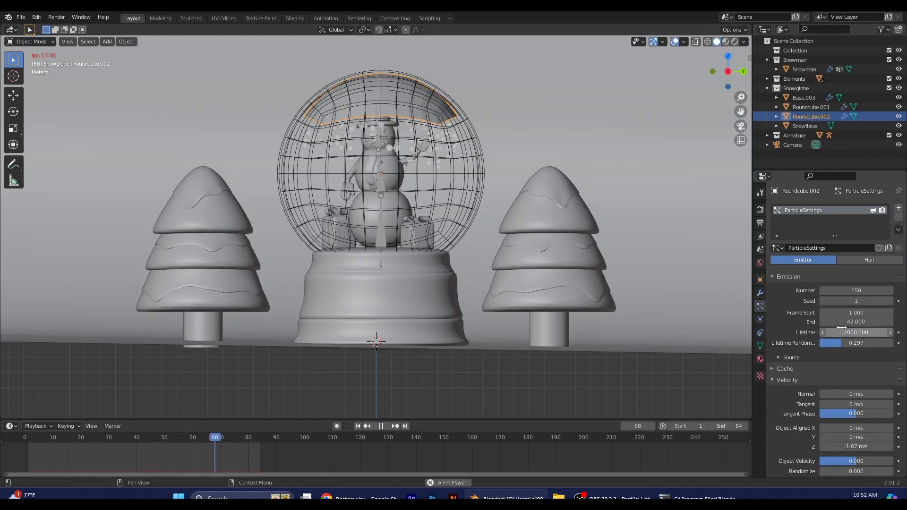
click(864, 322)
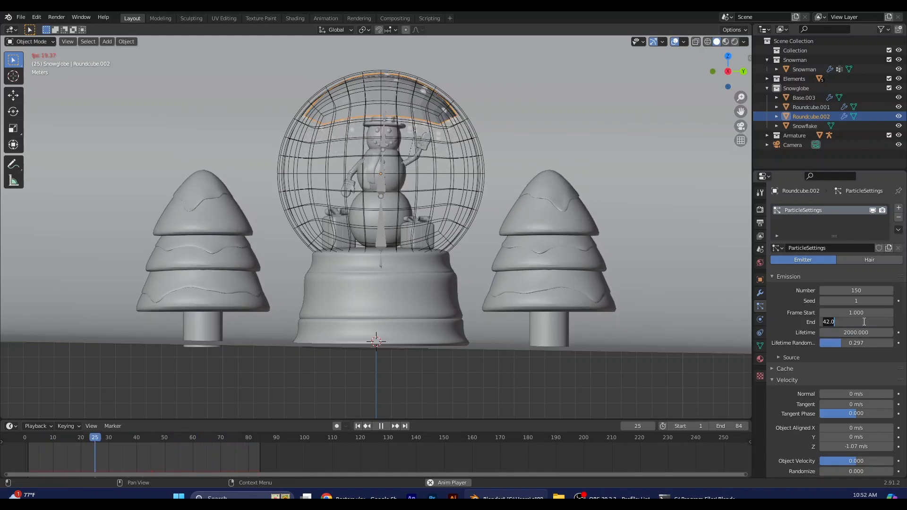
text(84)
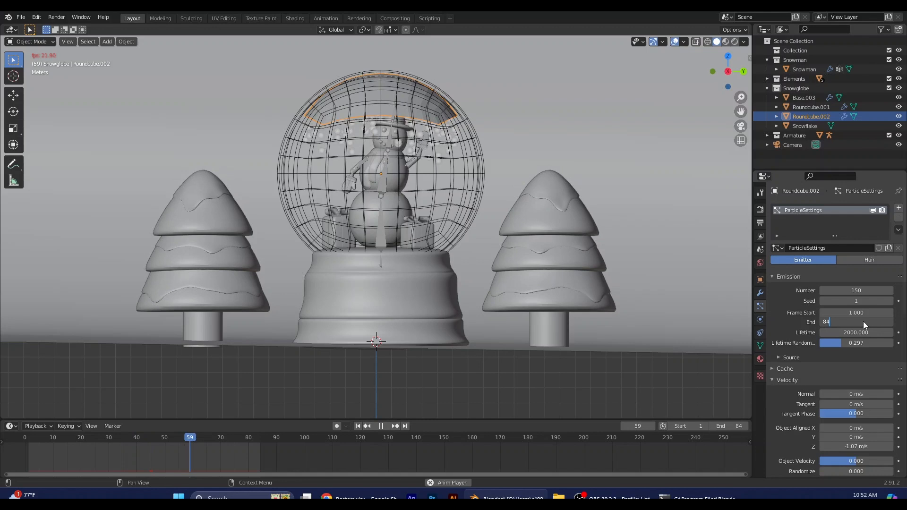
key(Return)
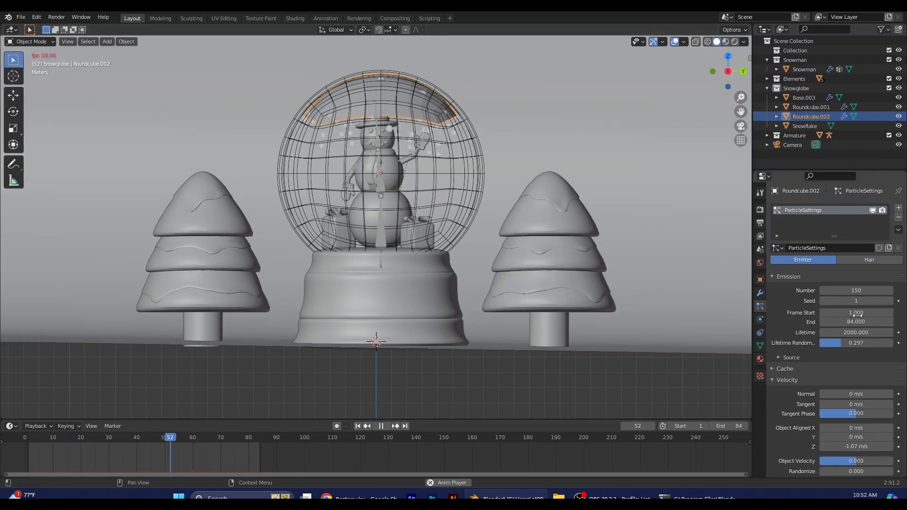
drag(852, 344, 819, 343)
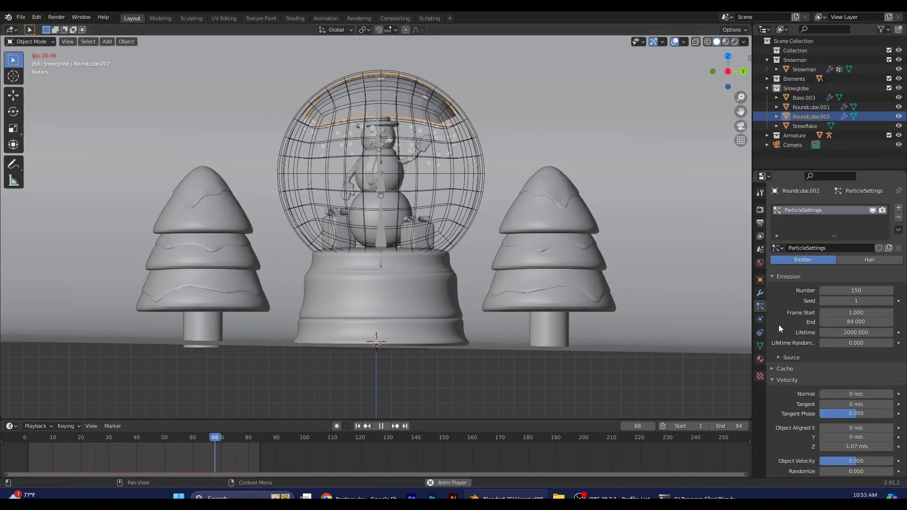
- Reduce the particles' viewport display size to 0.27 m and stop the playback
scroll(778, 322, down, 8)
click(890, 422)
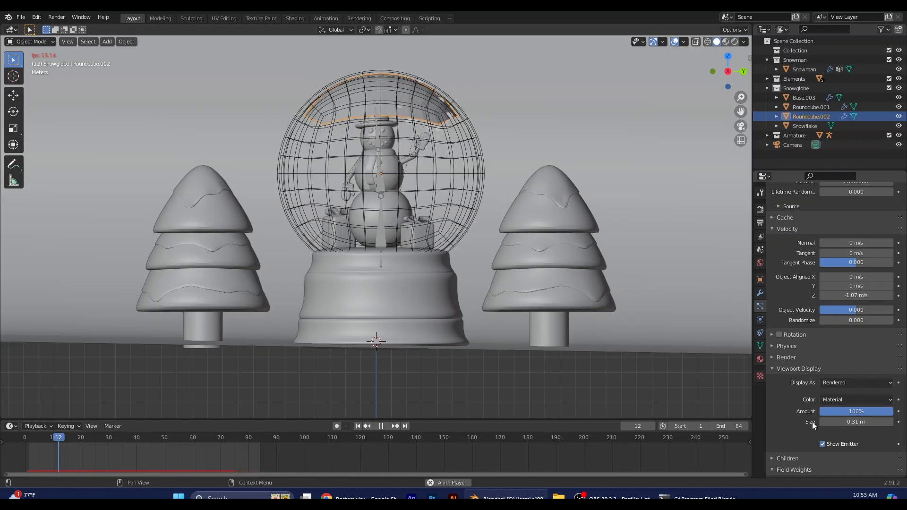
click(824, 421)
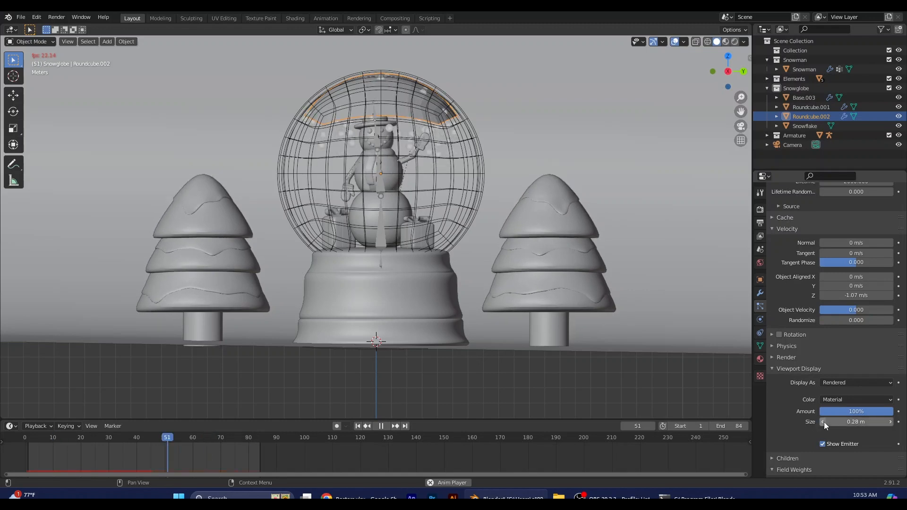
click(824, 421)
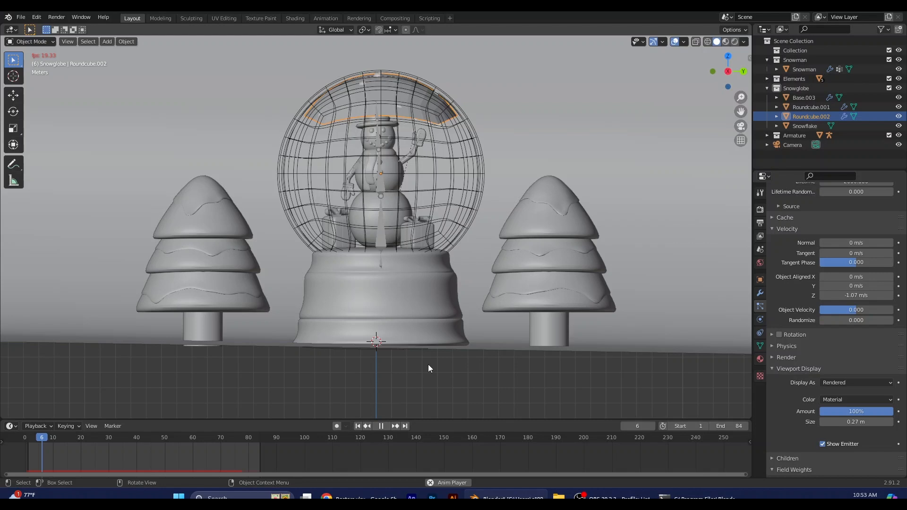
key(space)
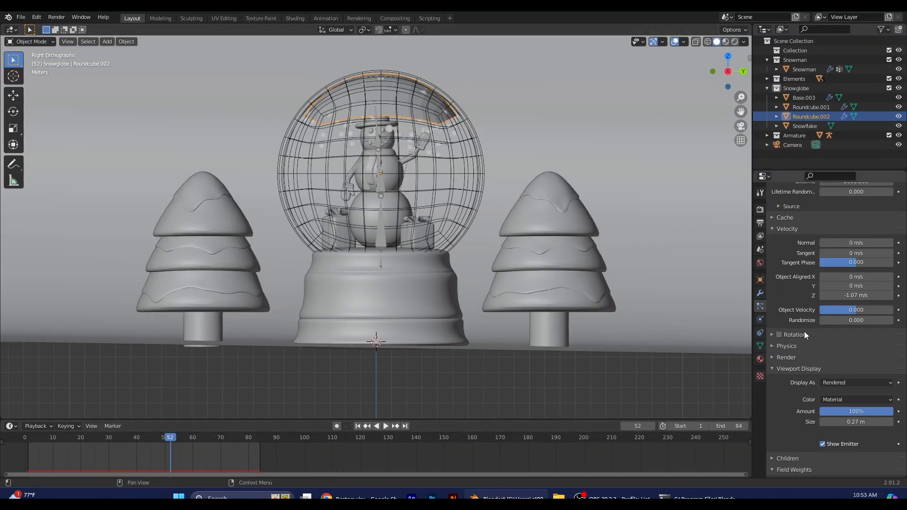
- Set the particles to render as Object and play back the animation from frame 0
click(782, 359)
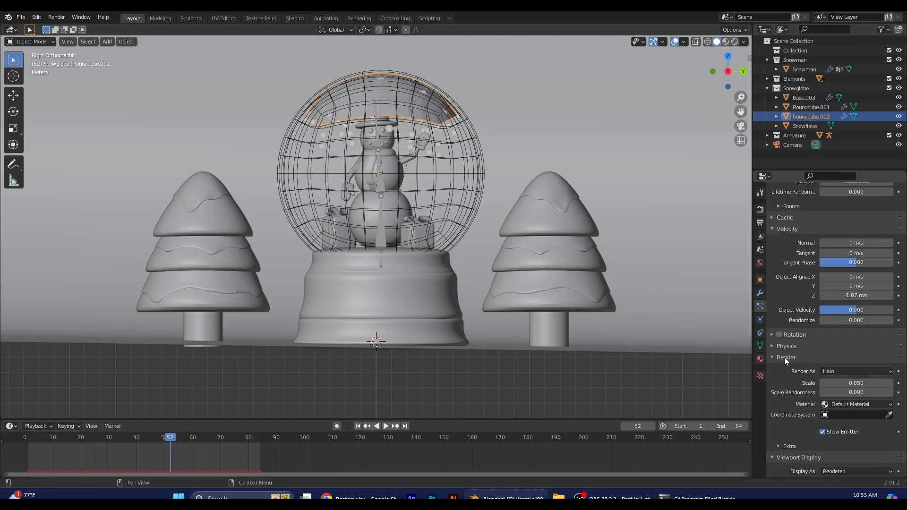
click(835, 371)
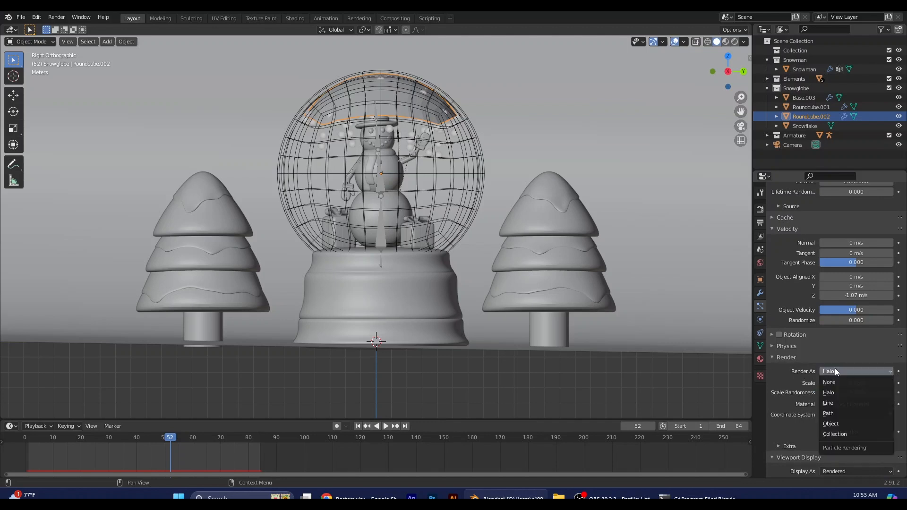
click(832, 423)
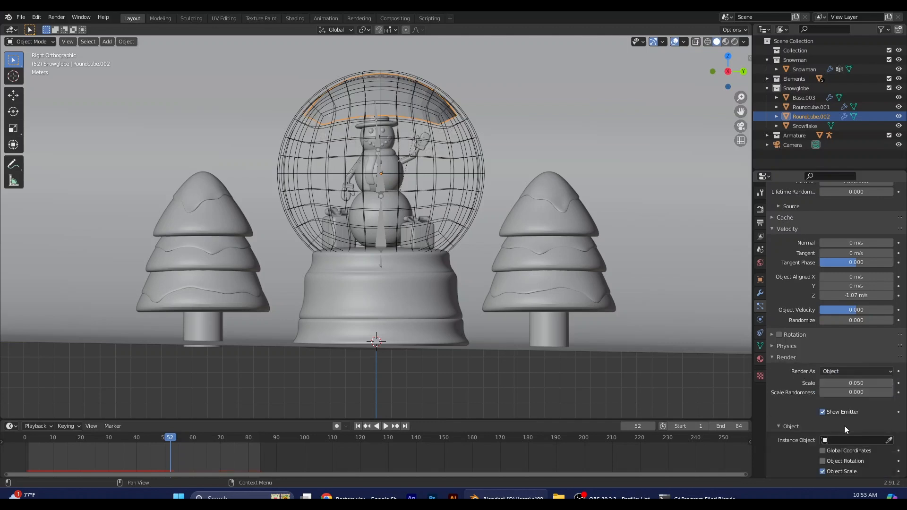
key(shift+Left)
key(space)
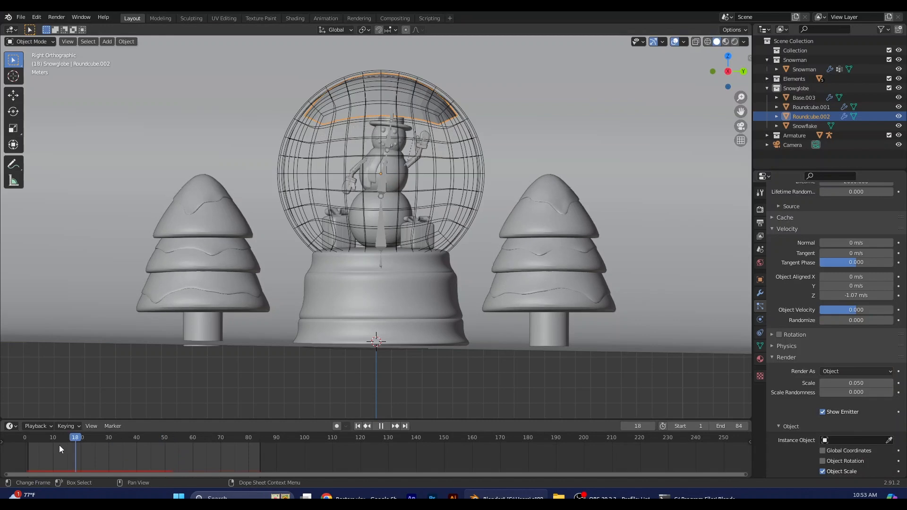
key(space)
click(25, 446)
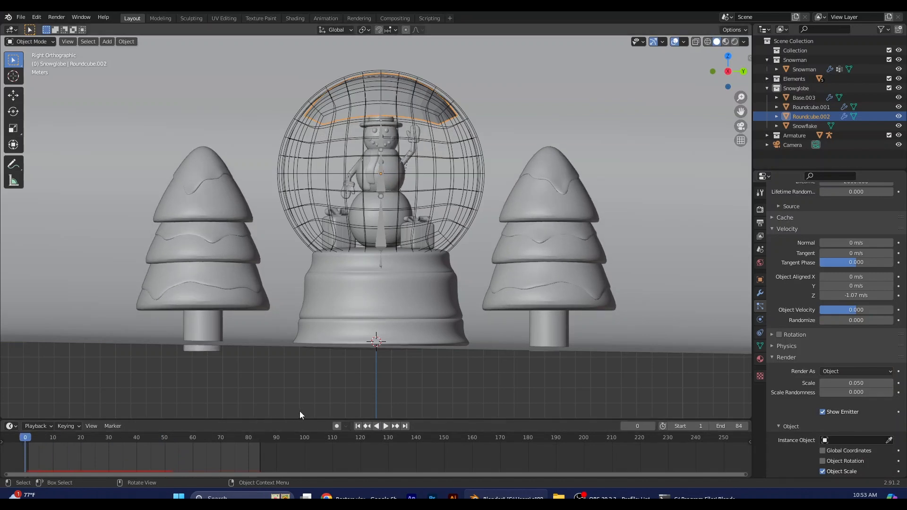
key(space)
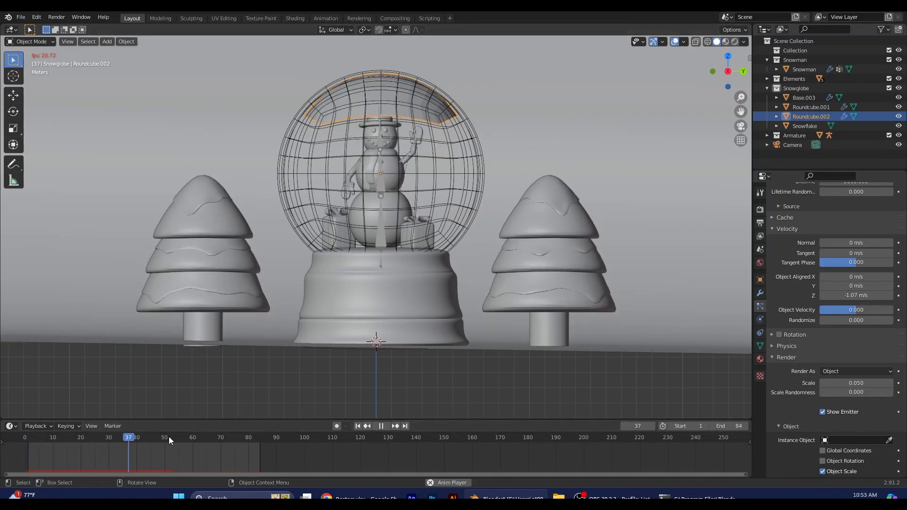
key(Escape)
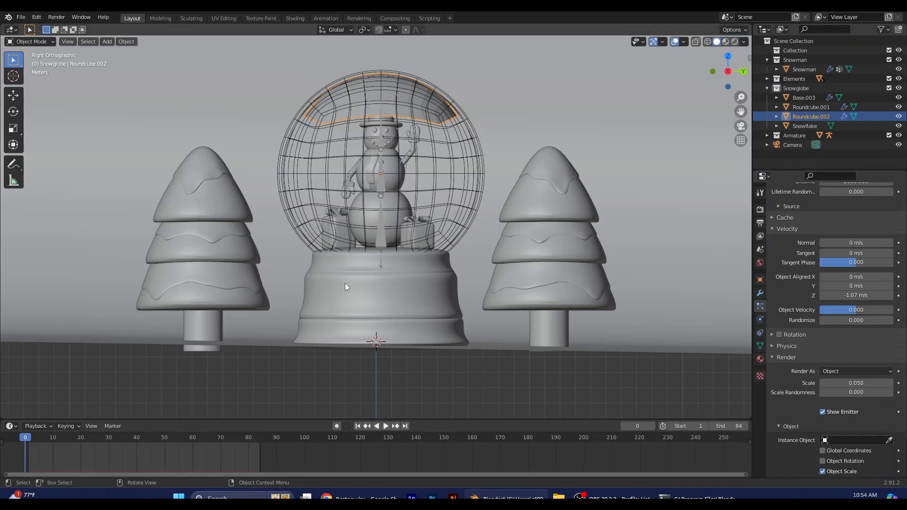
- Pick the small Snowflake sphere beside the camera as the particles' instance object and start playback
scroll(337, 278, down, 4)
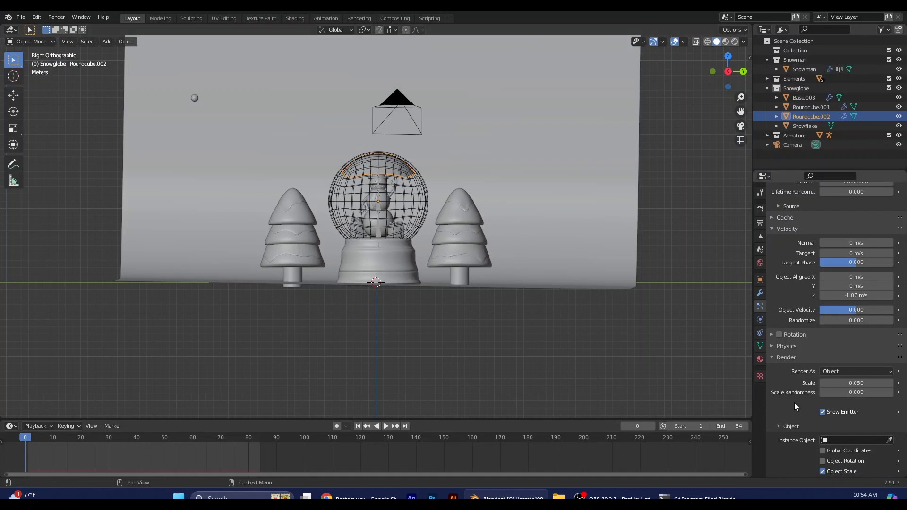
click(890, 441)
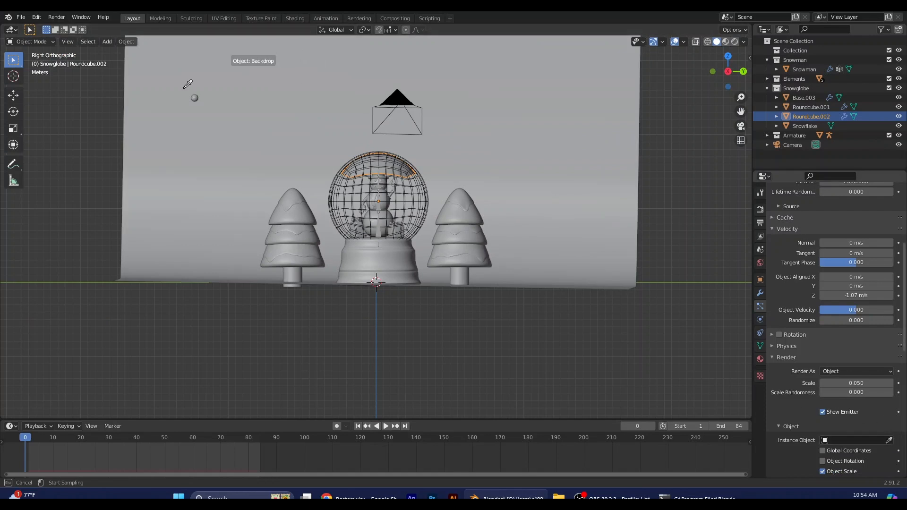
click(196, 96)
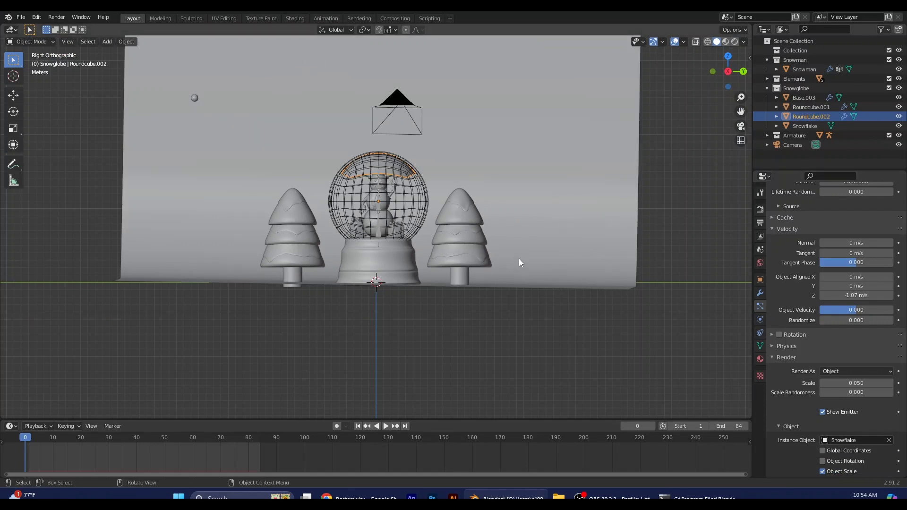
scroll(519, 259, up, 5)
scroll(803, 288, down, 3)
key(space)
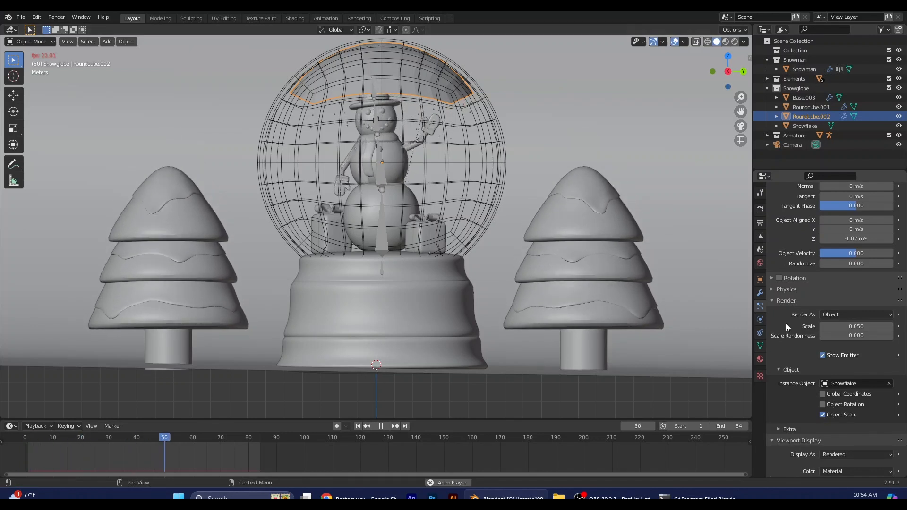
- Set the particles' scale randomness to 1.000 and their render scale to 0.950, previewing at frame 46 and during playback
scroll(786, 324, up, 4)
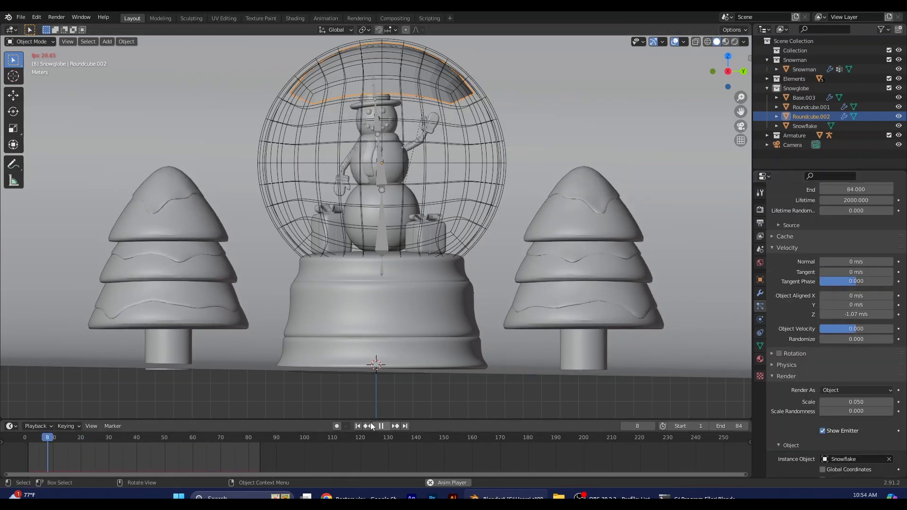
click(380, 426)
scroll(873, 355, down, 10)
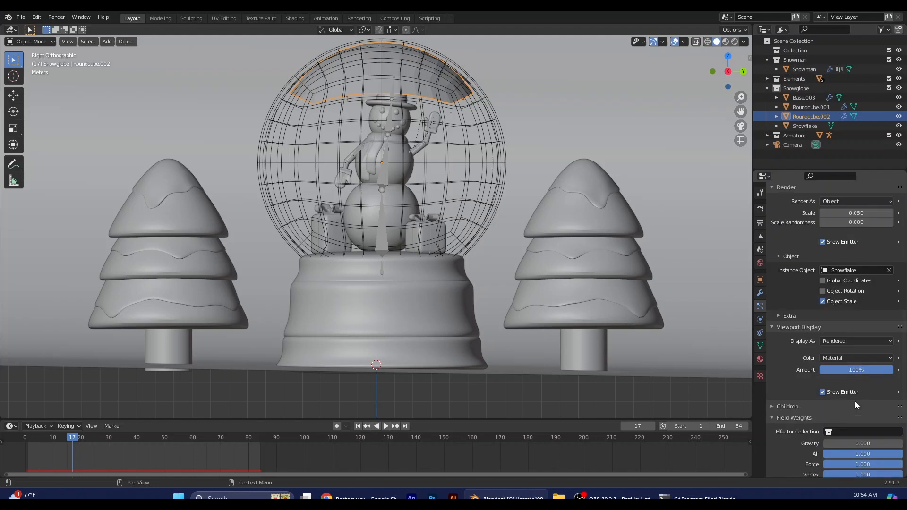
scroll(846, 413, down, 4)
scroll(811, 361, up, 13)
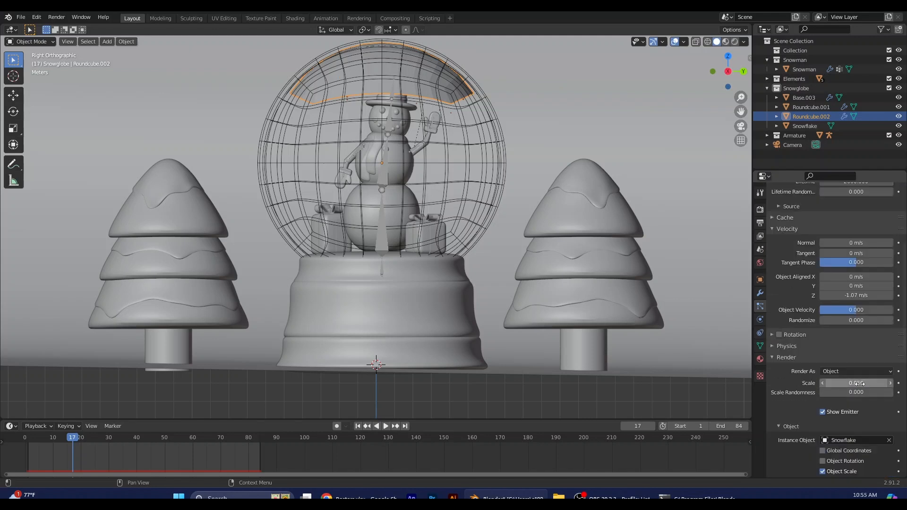
drag(73, 440, 153, 444)
mouse_move(856, 383)
mouse_down()
mouse_move(880, 383)
mouse_move(853, 392)
mouse_up()
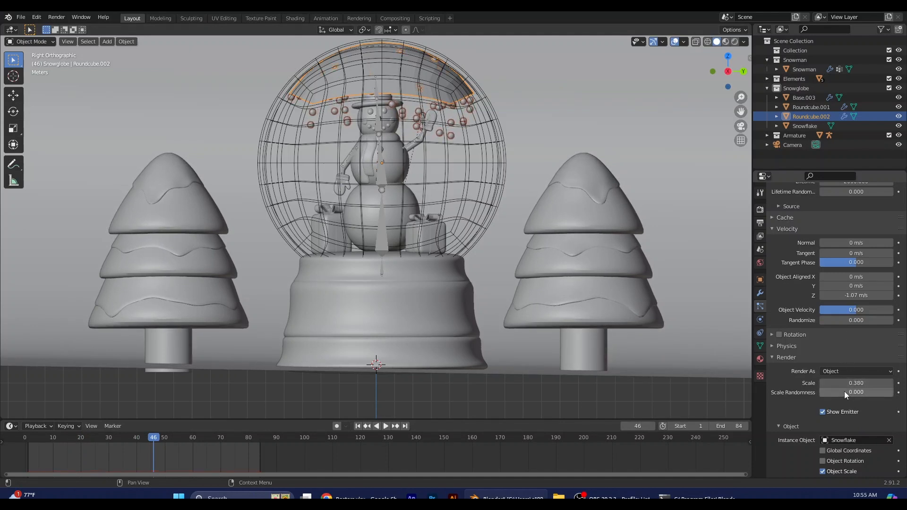
drag(854, 392, 875, 392)
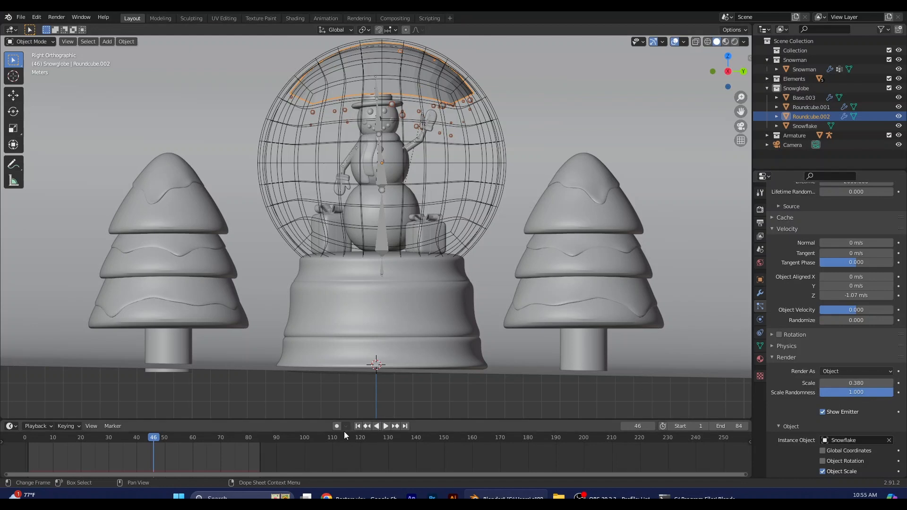
key(space)
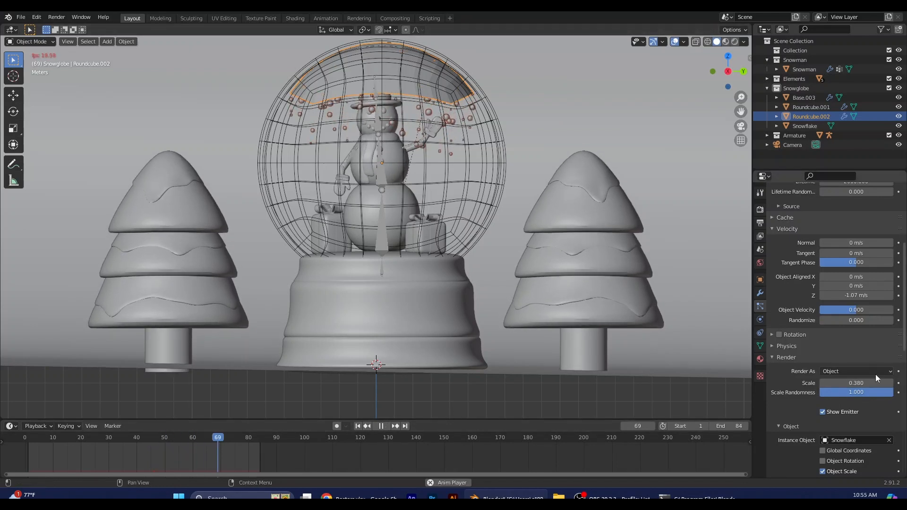
mouse_move(855, 383)
mouse_down()
mouse_move(872, 383)
mouse_move(859, 383)
mouse_up()
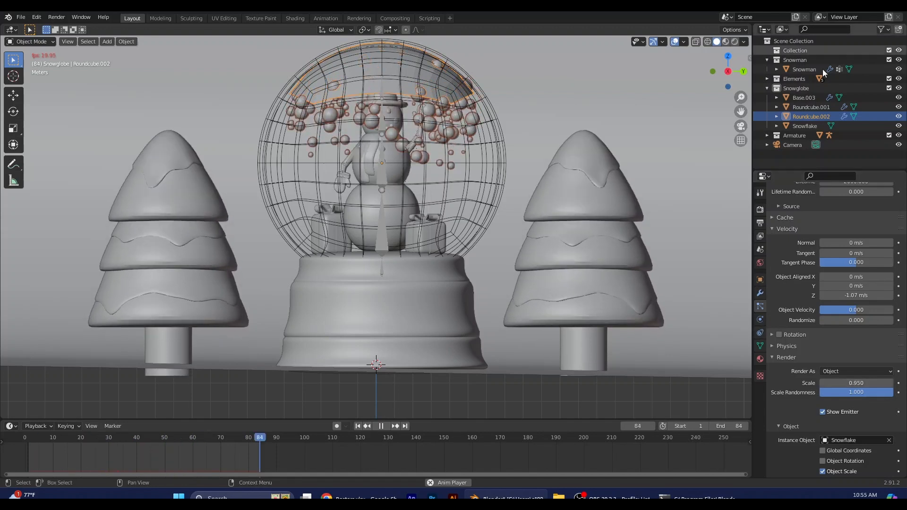
- Add a Subdivision Surface modifier to the Snowflake object
click(805, 125)
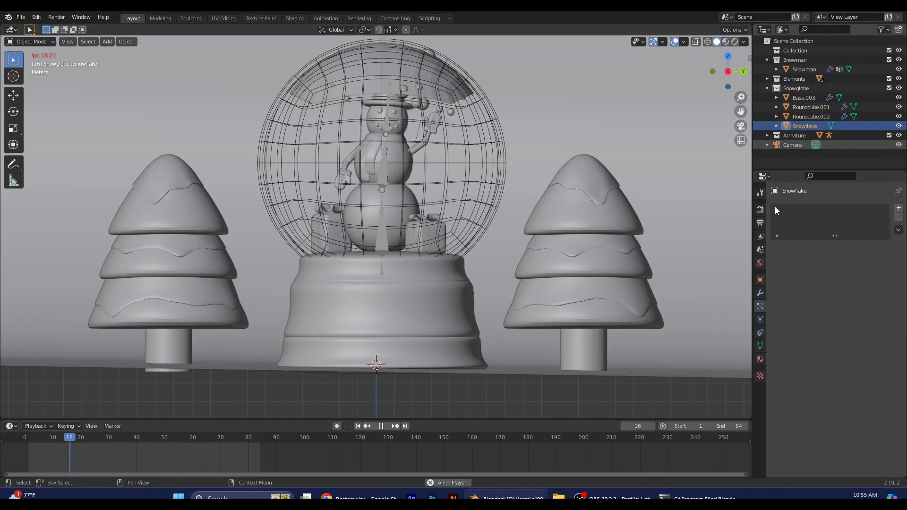
click(761, 293)
click(846, 208)
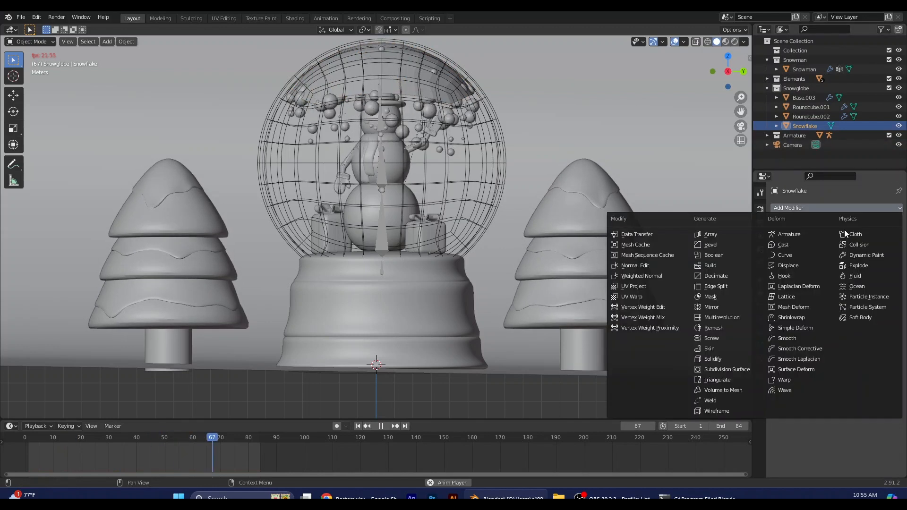
click(727, 369)
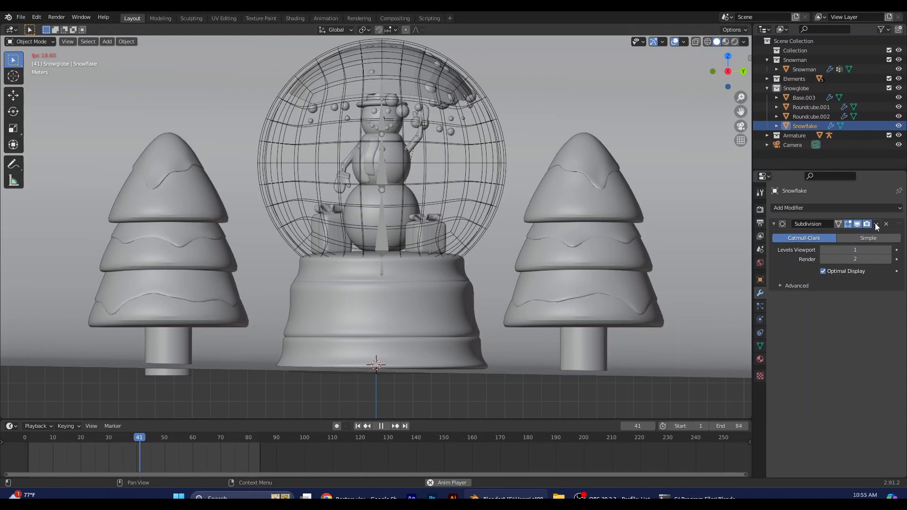
- Remove the Subdivision Surface modifier from the Snowflake object and select the Roundcube.002 emitter cap inside the globe
key(ctrl+x)
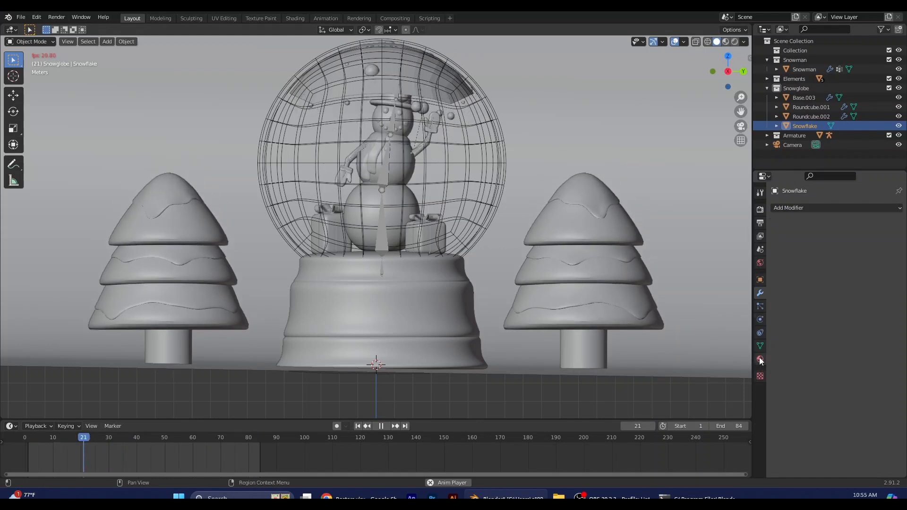
click(758, 278)
click(418, 79)
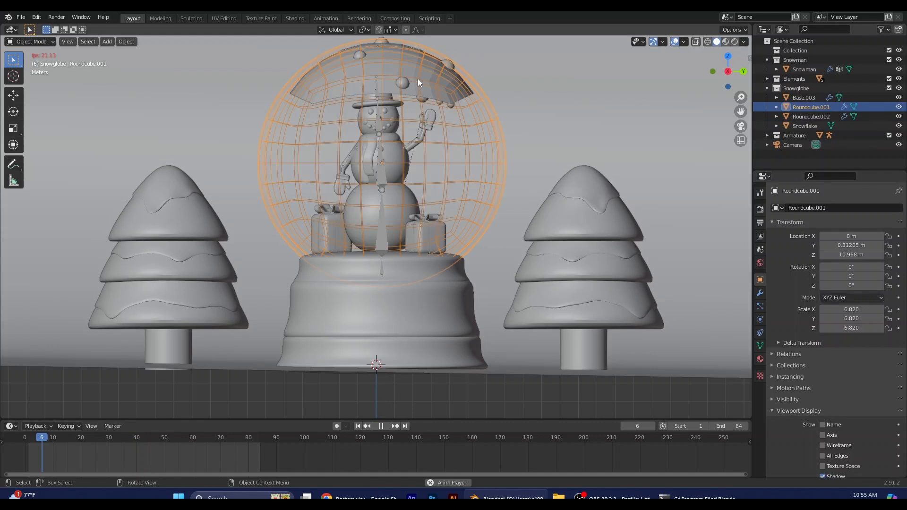
click(404, 72)
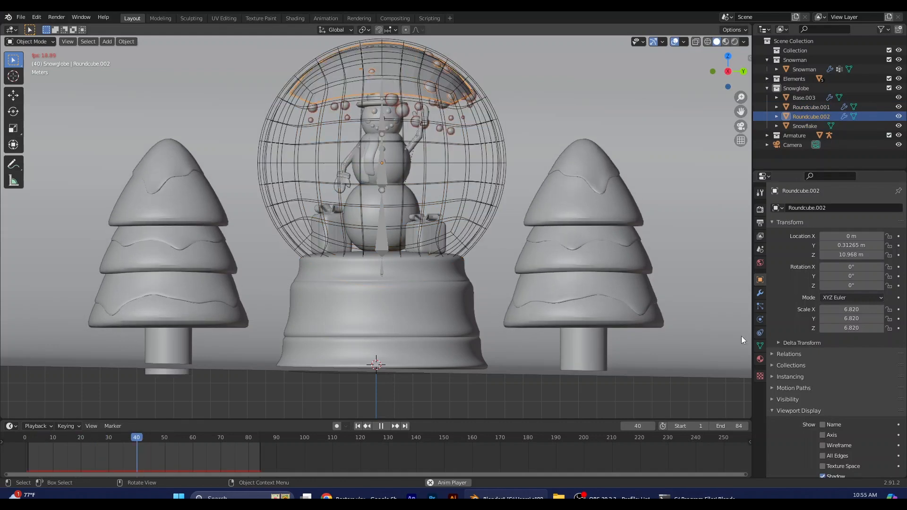
- Set the render scale of the emitter cap's particles to 0.650
click(759, 306)
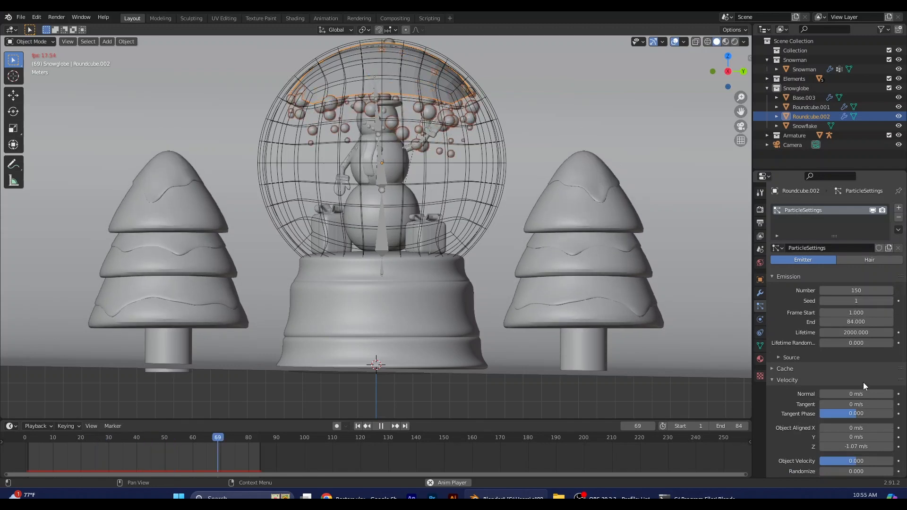
scroll(864, 389, down, 5)
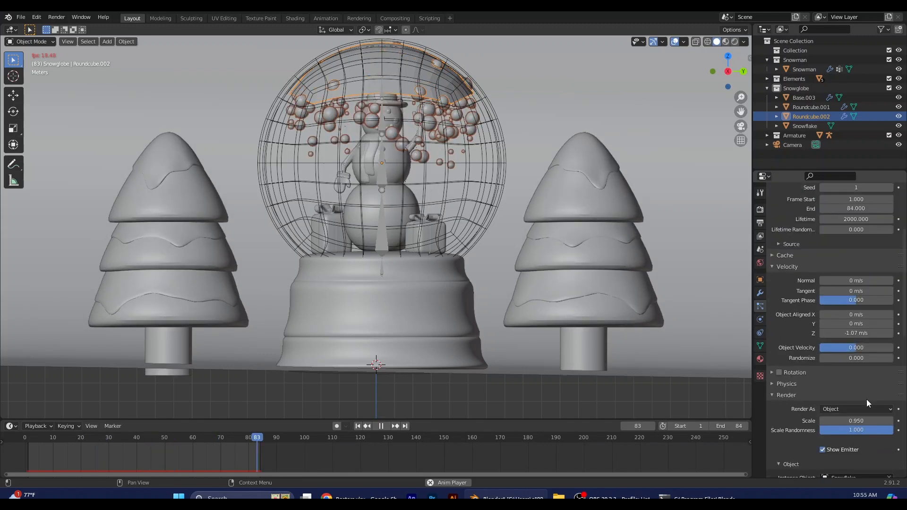
scroll(867, 399, down, 3)
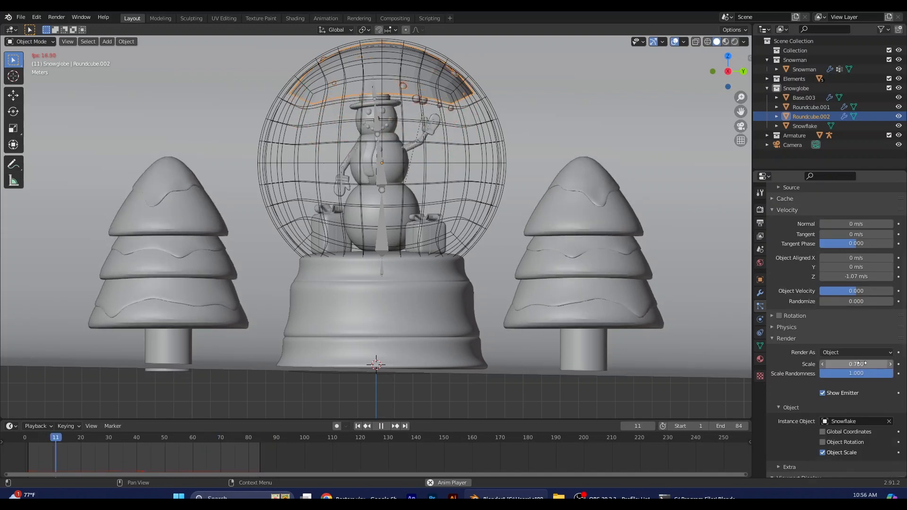
drag(859, 364, 850, 364)
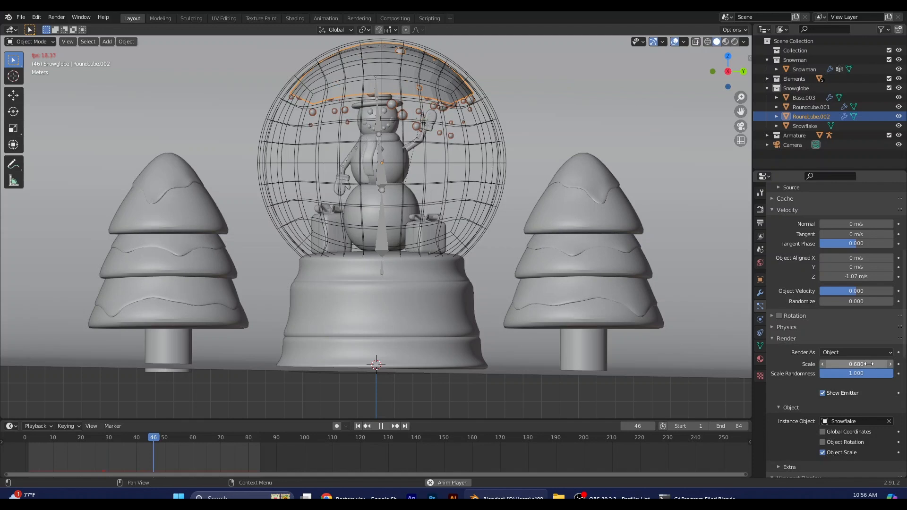
click(869, 364)
text(.6)
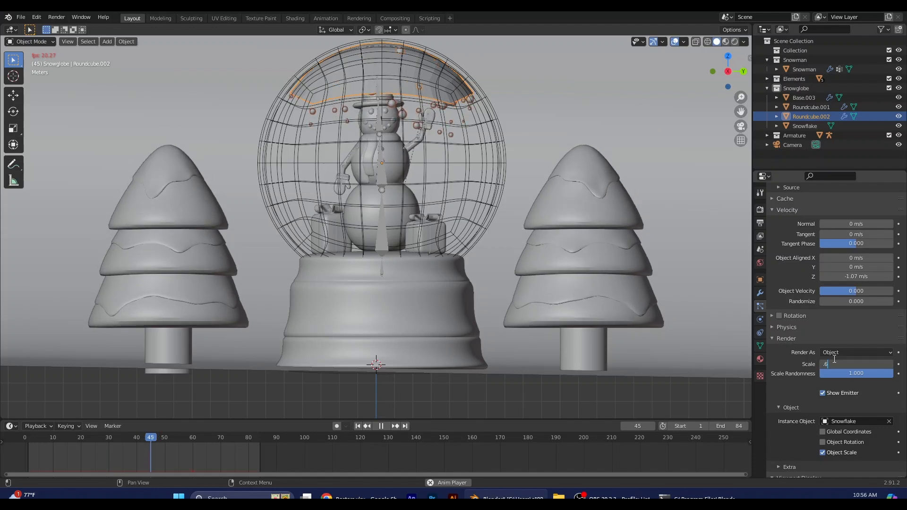
text(5)
key(Return)
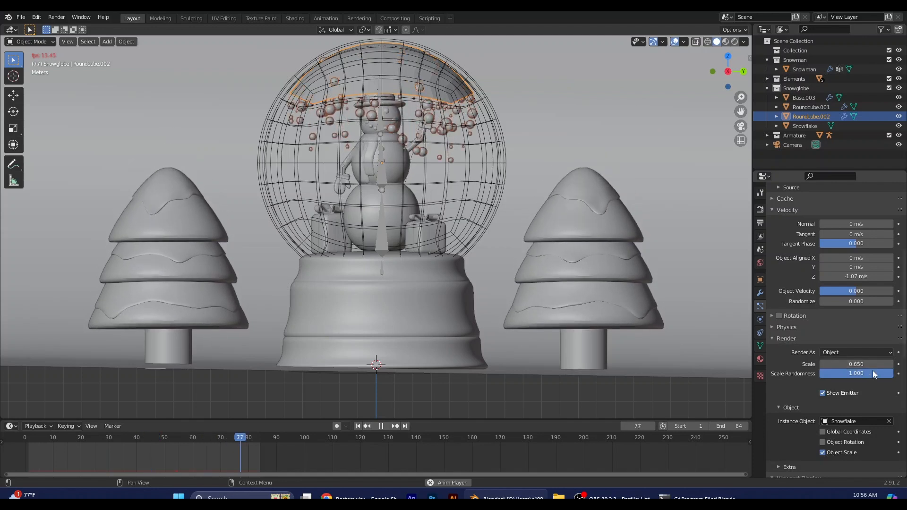
- Set the particles' scale randomness to 0.639, stop the playback and switch to the right orthographic view
drag(873, 373, 846, 373)
key(space)
key(KP_3)
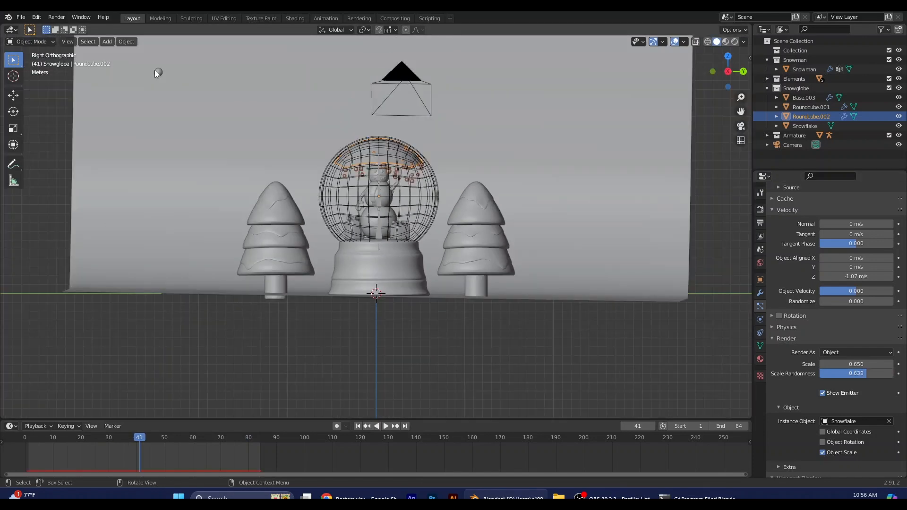
- Reduce the particles' render scale to 0.400 and turn off Show Emitter
click(157, 71)
right_click(156, 71)
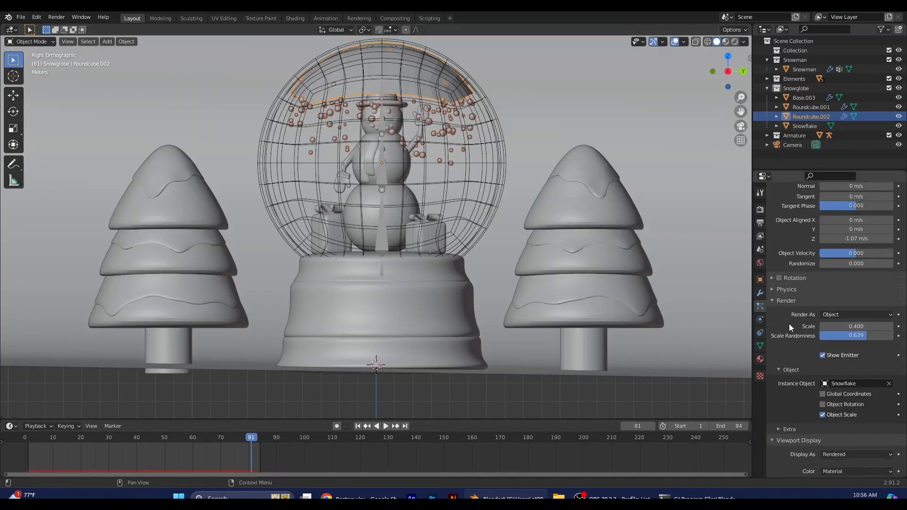
click(822, 355)
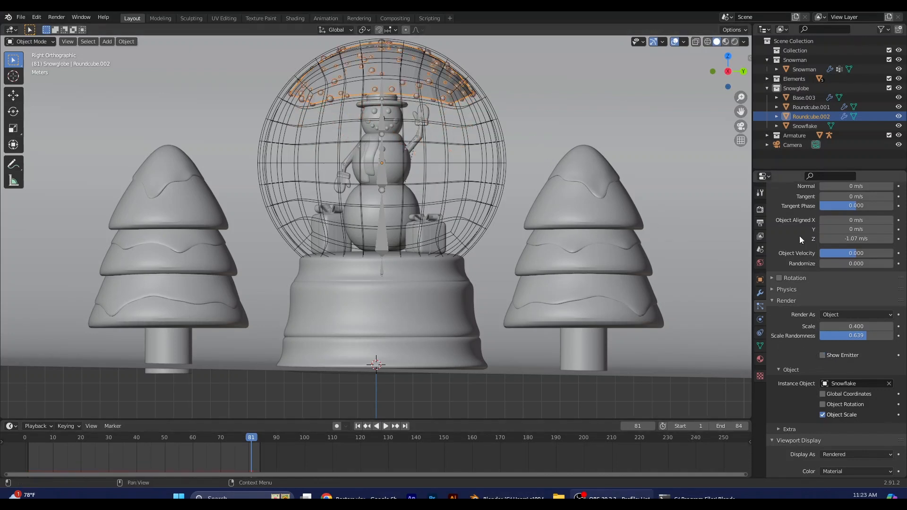
scroll(803, 238, up, 10)
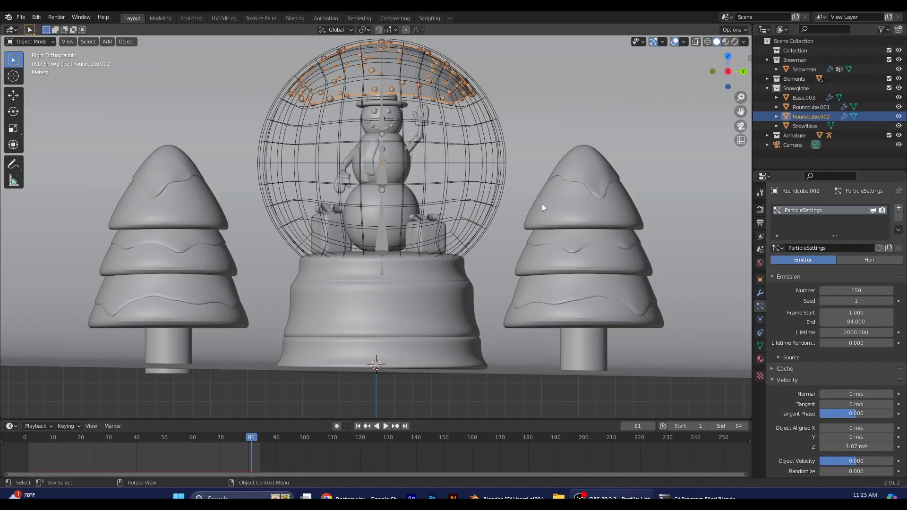
- Select the glass globe and enable Ambient Occlusion and Bloom in the Eevee render settings
click(266, 153)
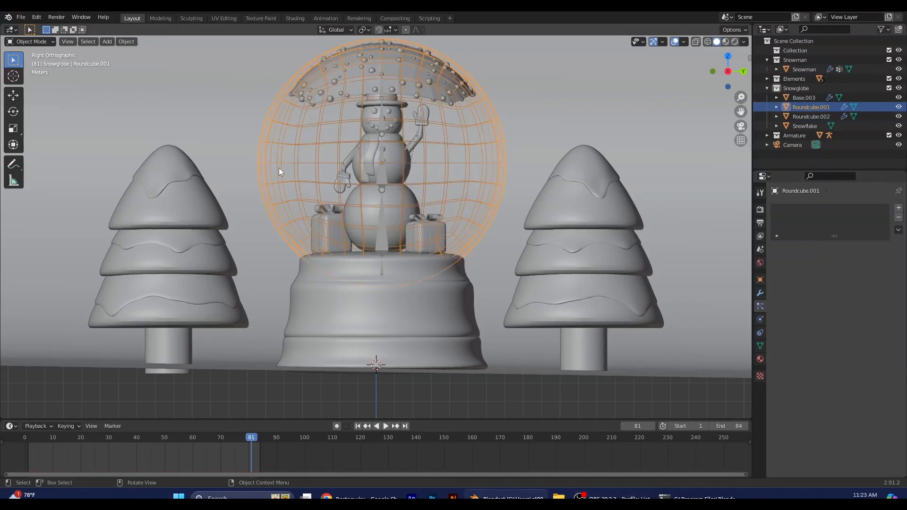
click(760, 209)
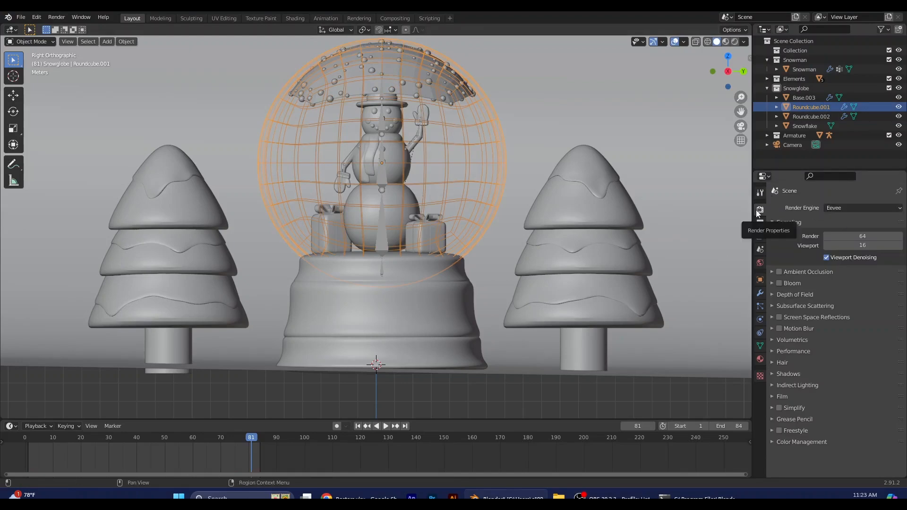
click(793, 273)
click(779, 272)
click(782, 273)
click(779, 283)
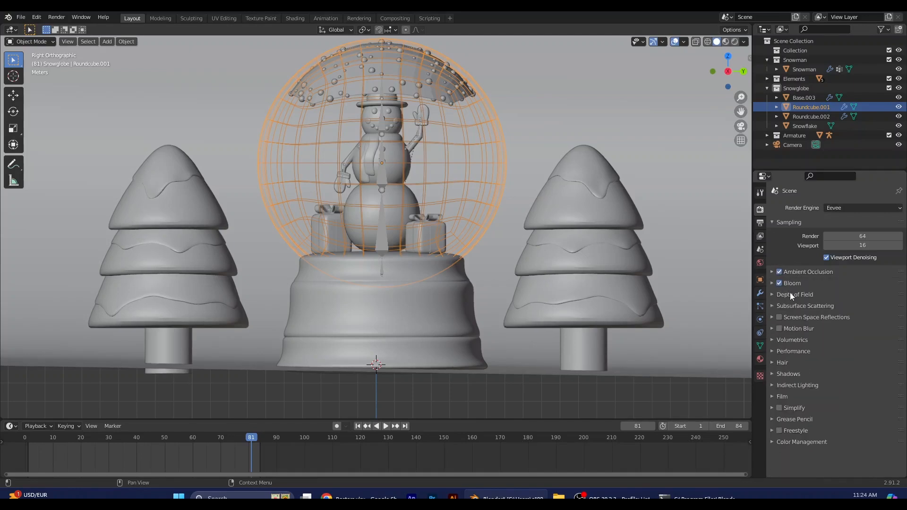
- Enable Screen Space Reflections with Refraction for the Eevee render
click(779, 317)
click(772, 318)
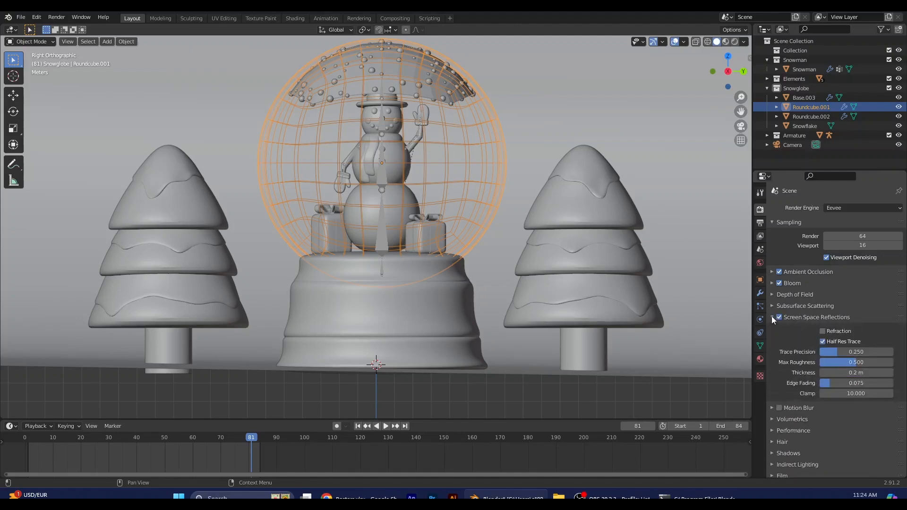
click(823, 332)
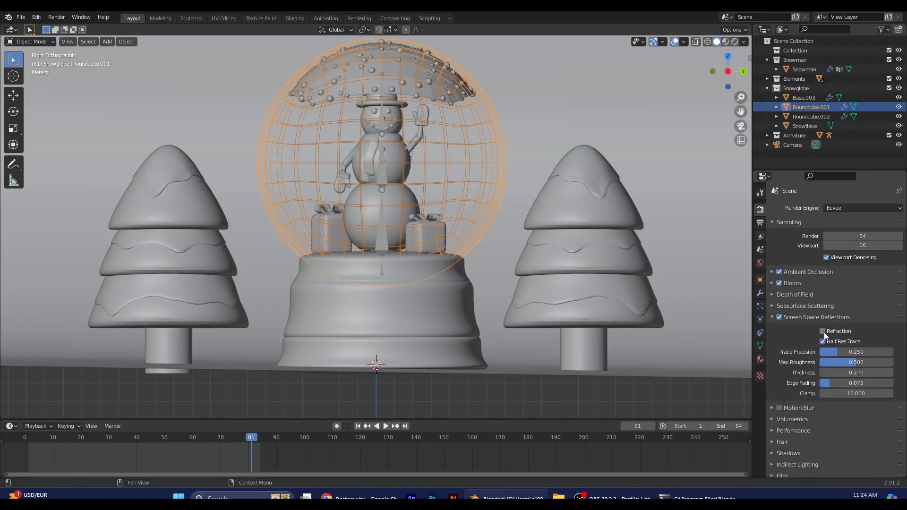
- Switch the render engine to Cycles and set its device to GPU Compute
click(860, 208)
click(844, 239)
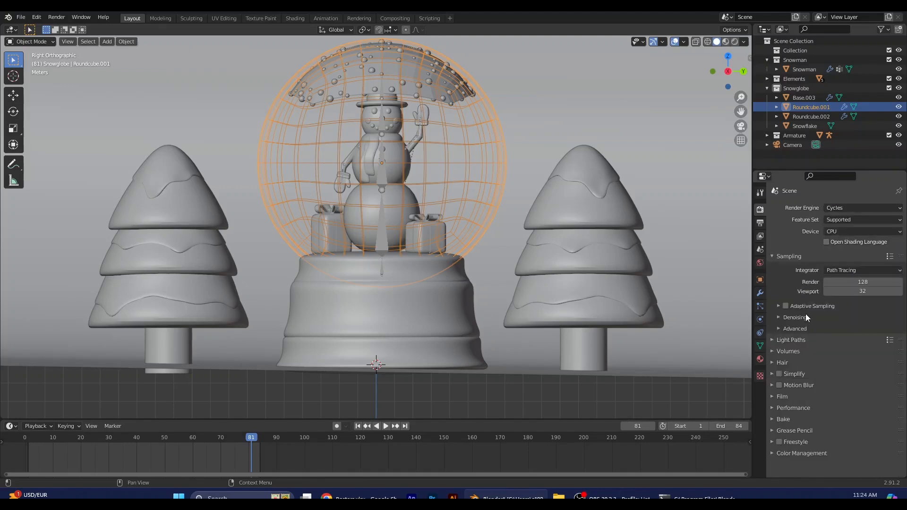
click(839, 232)
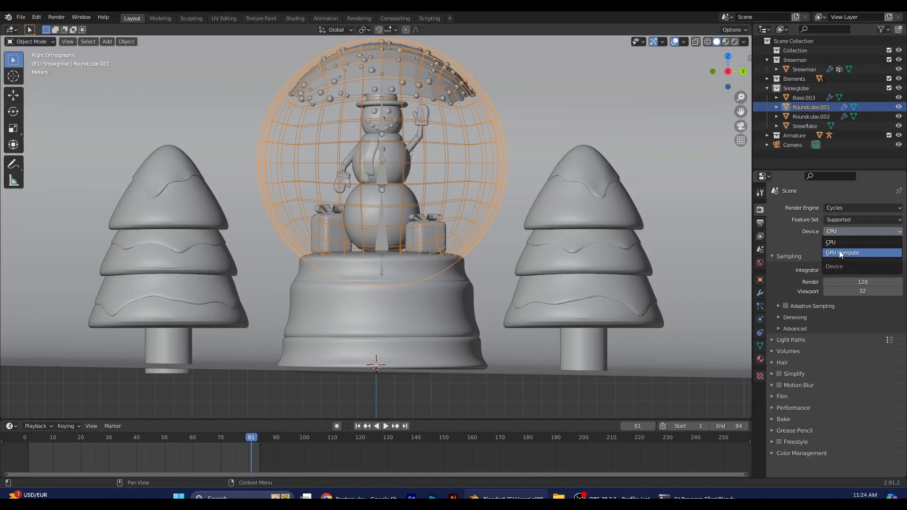
click(845, 253)
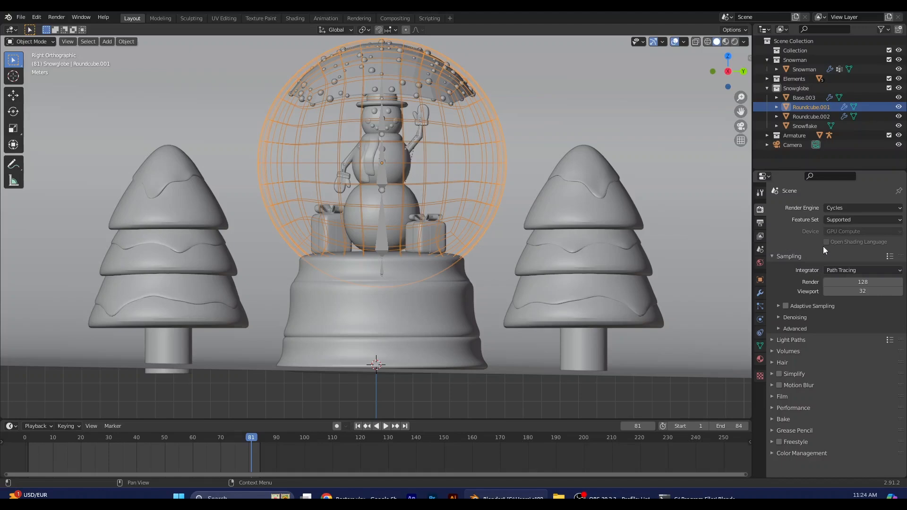
- Enable viewport denoising in the Cycles sampling settings, expand the advanced sampling options and show the available viewport denoisers
click(781, 319)
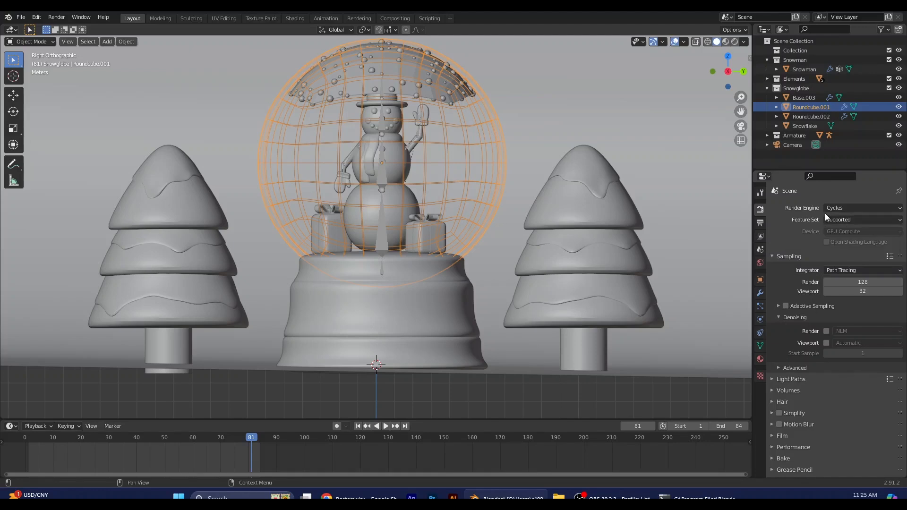
click(826, 343)
click(795, 368)
click(845, 343)
click(843, 342)
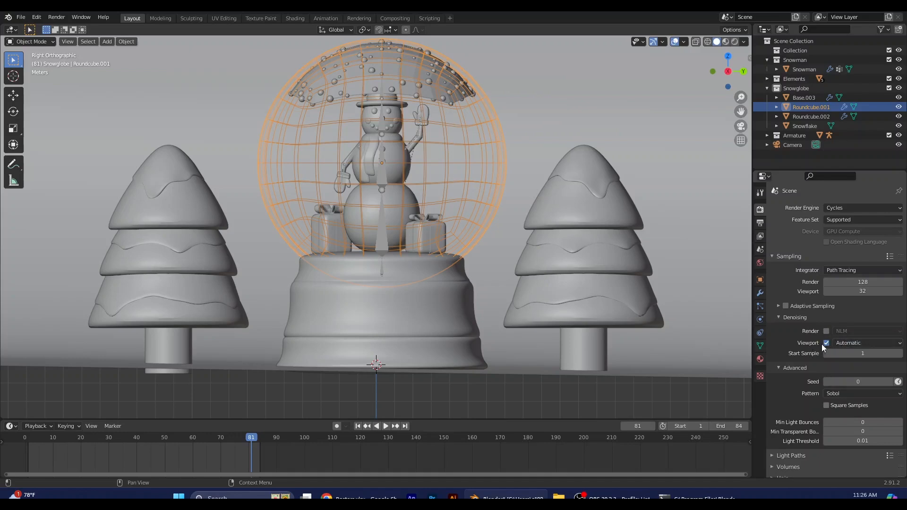
click(851, 344)
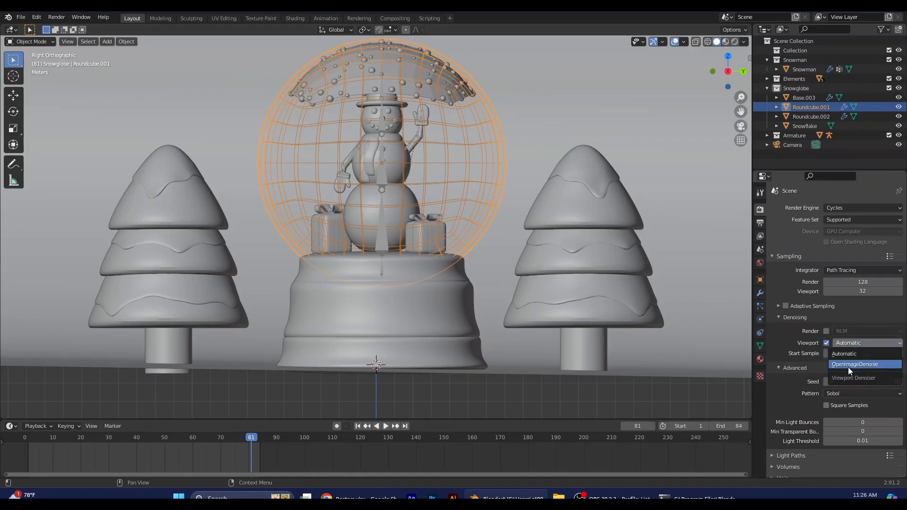
- Enable Adaptive Sampling and set its noise threshold to 0.0100
click(815, 307)
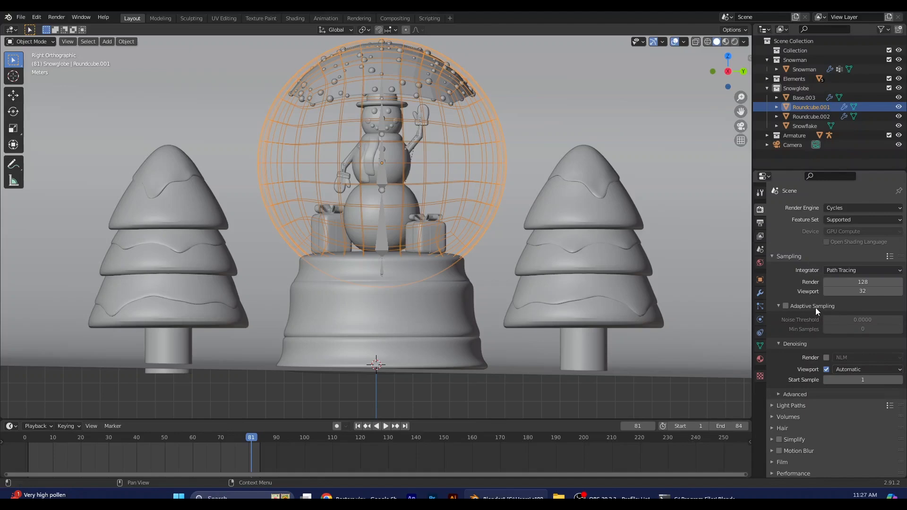
click(804, 307)
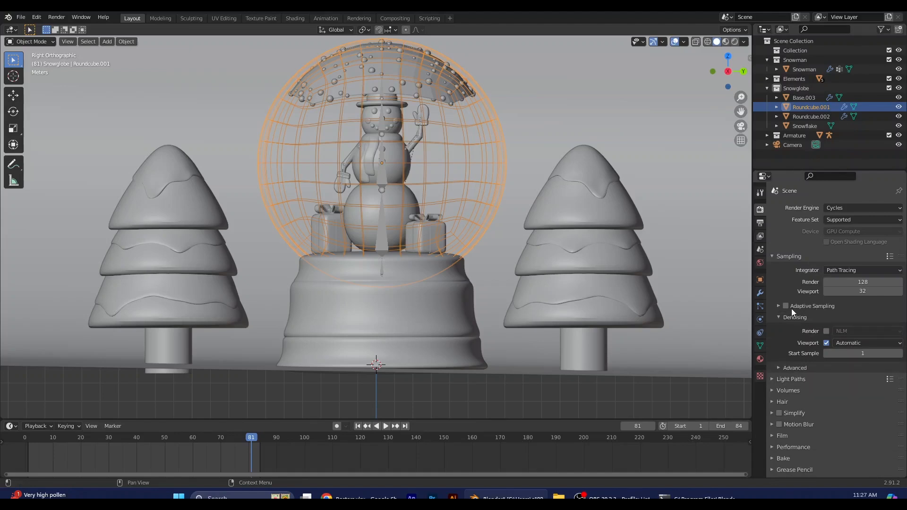
click(790, 307)
click(786, 306)
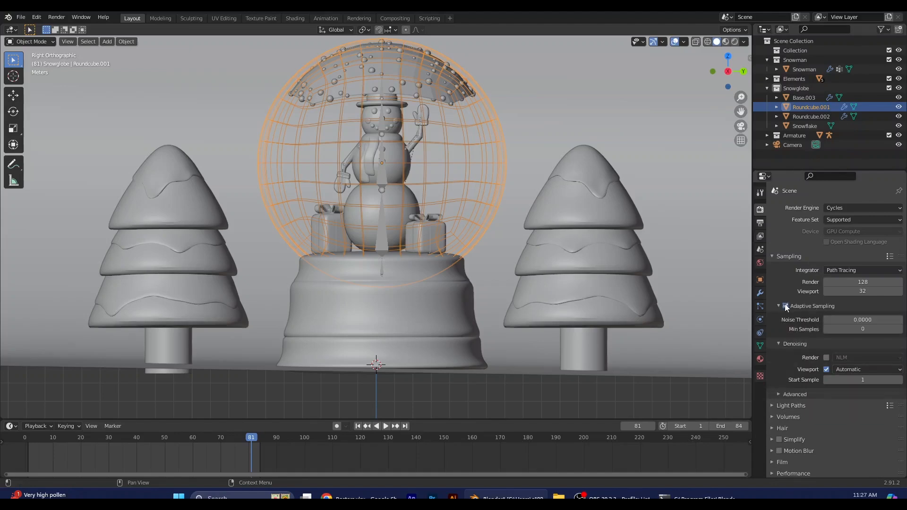
click(855, 320)
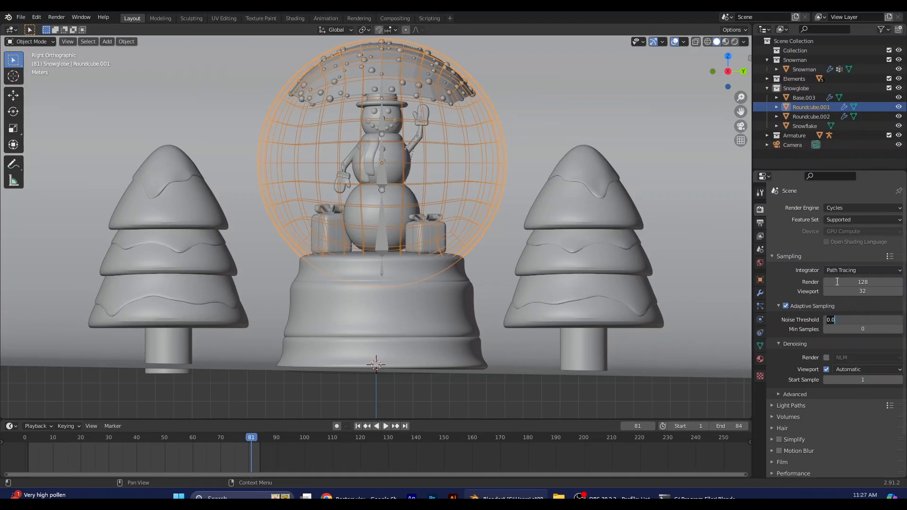
text(1)
key(Return)
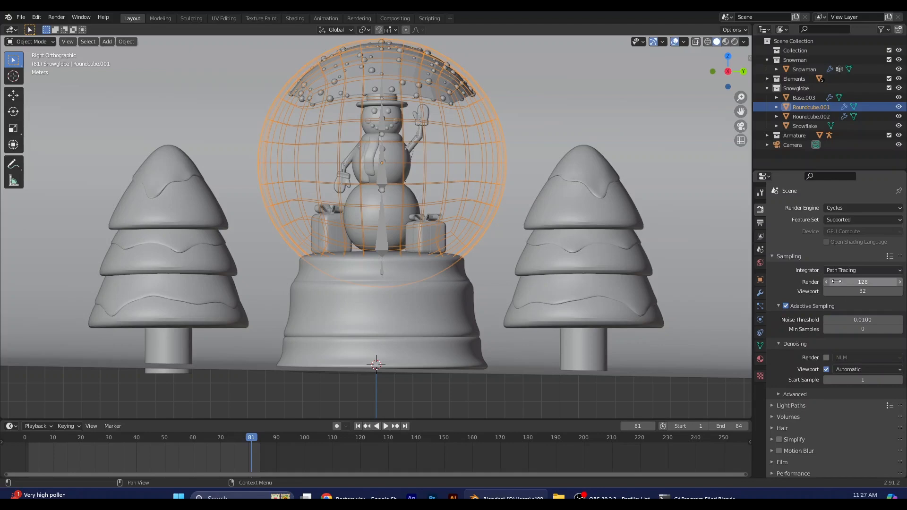
- Set the Cycles render samples to 64
click(836, 281)
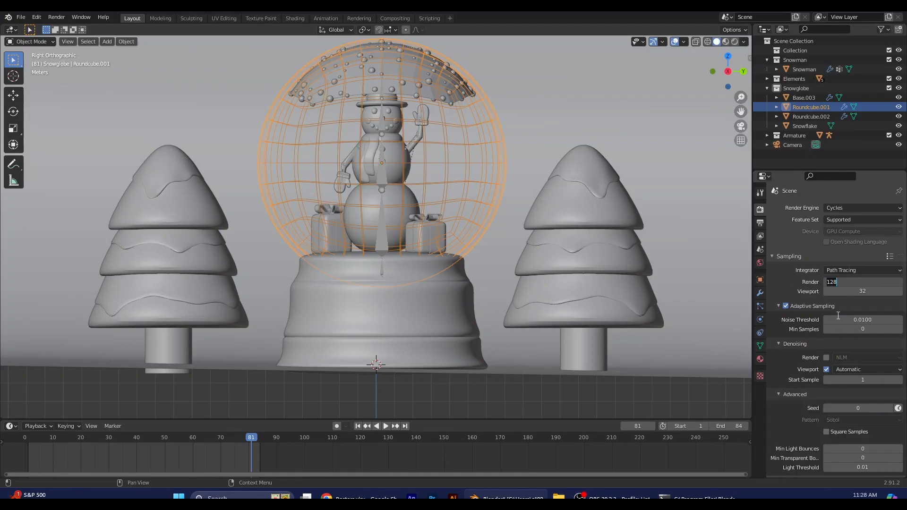
text(64)
key(Return)
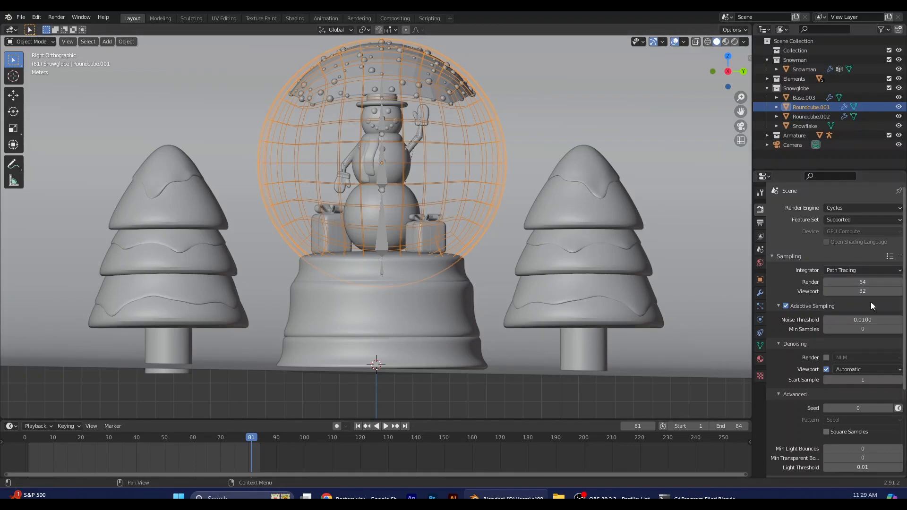
- Compare the Eevee and Cycles render settings and leave the render engine set to Eevee
click(901, 208)
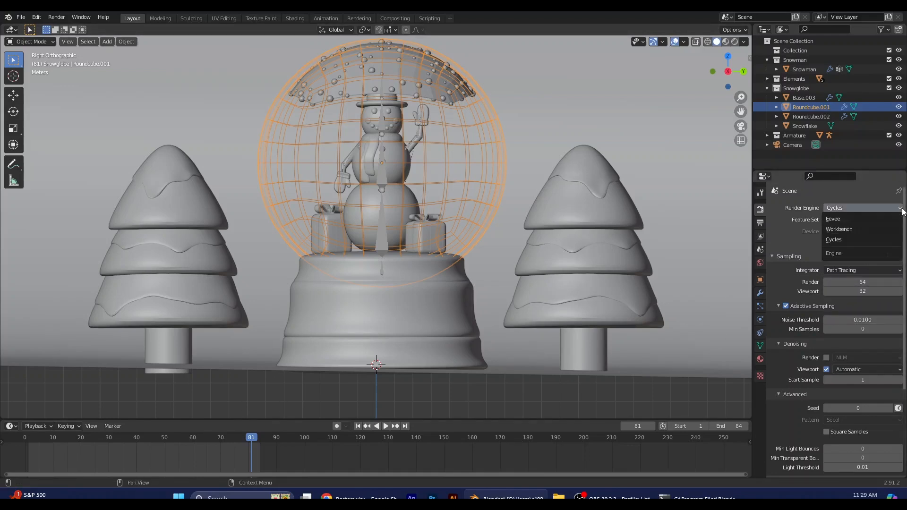
click(870, 219)
click(901, 210)
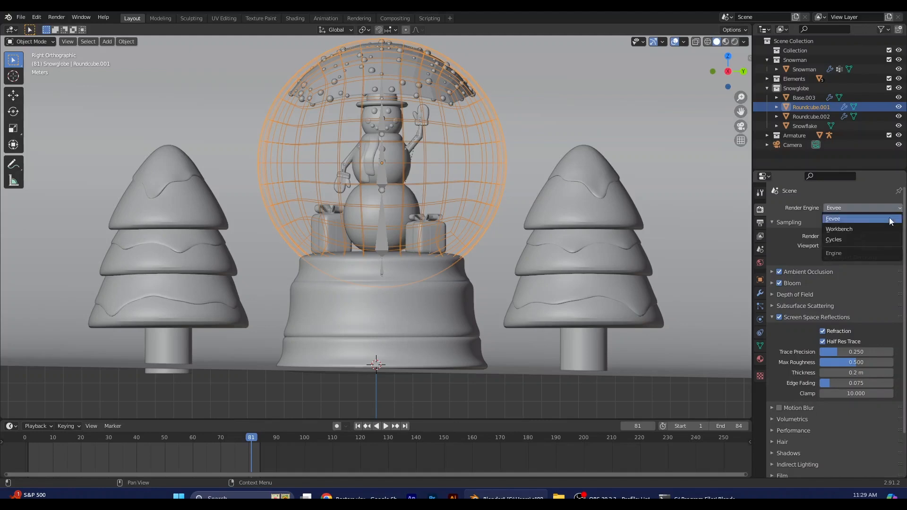
click(858, 240)
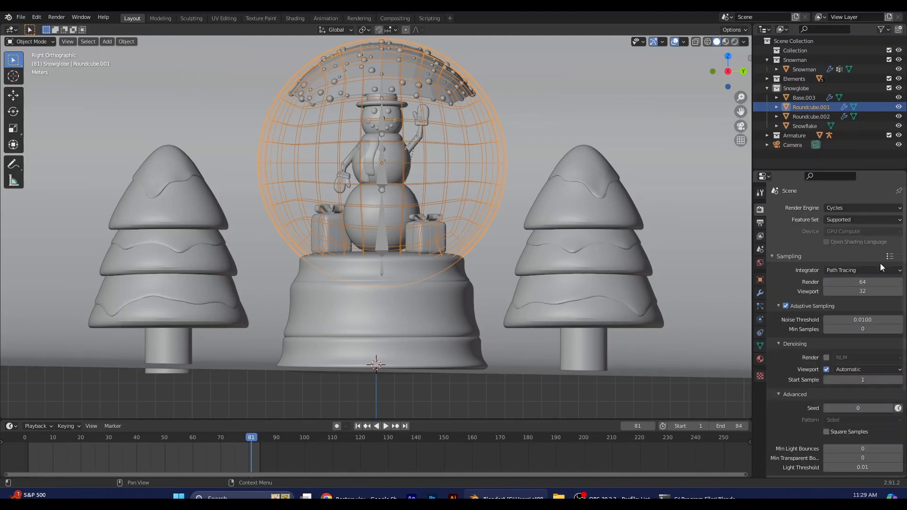
click(875, 207)
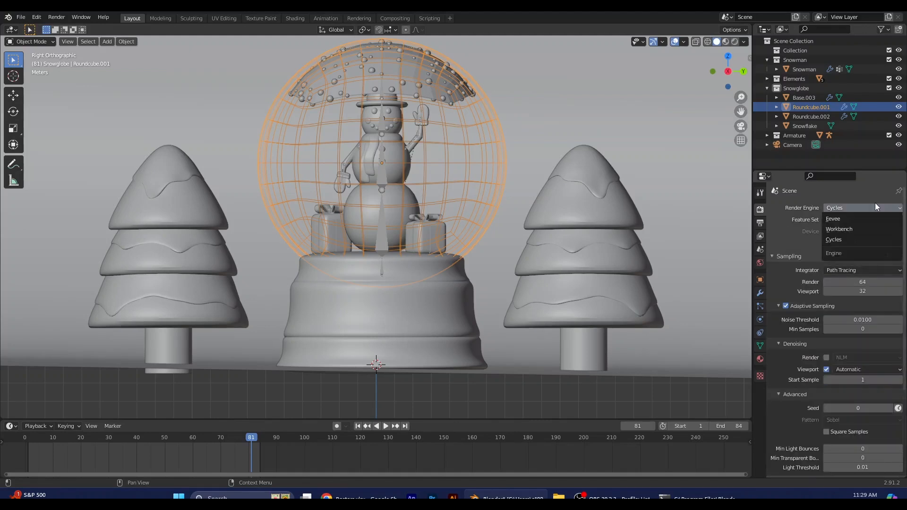
click(833, 216)
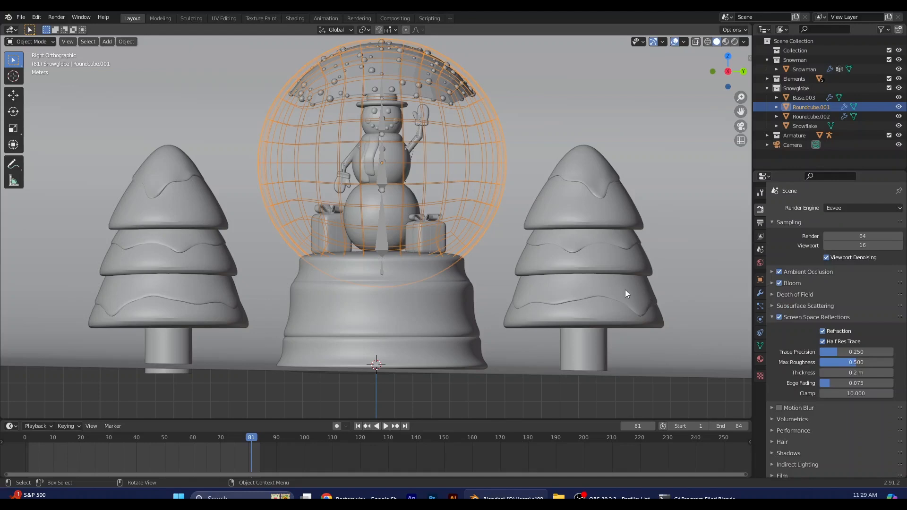
- Rename the globe's outer sphere object, Roundcube.001, as Glass
click(489, 139)
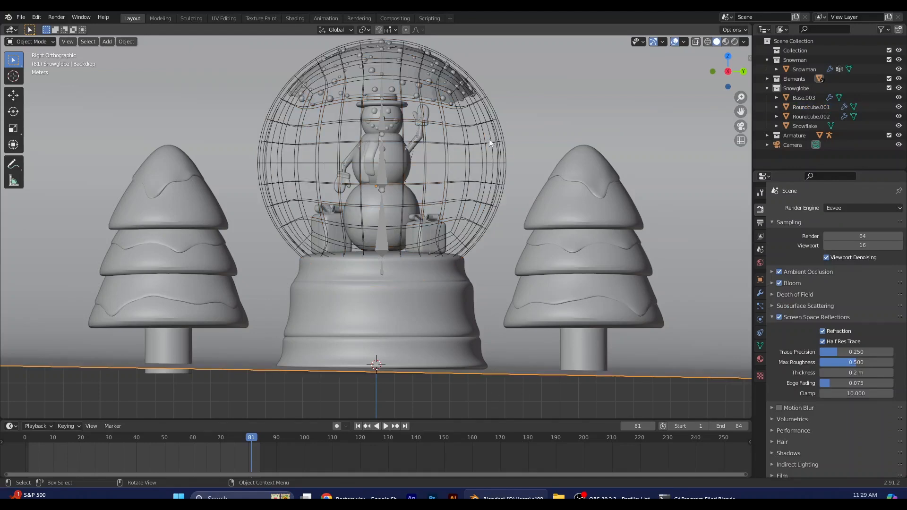
click(501, 129)
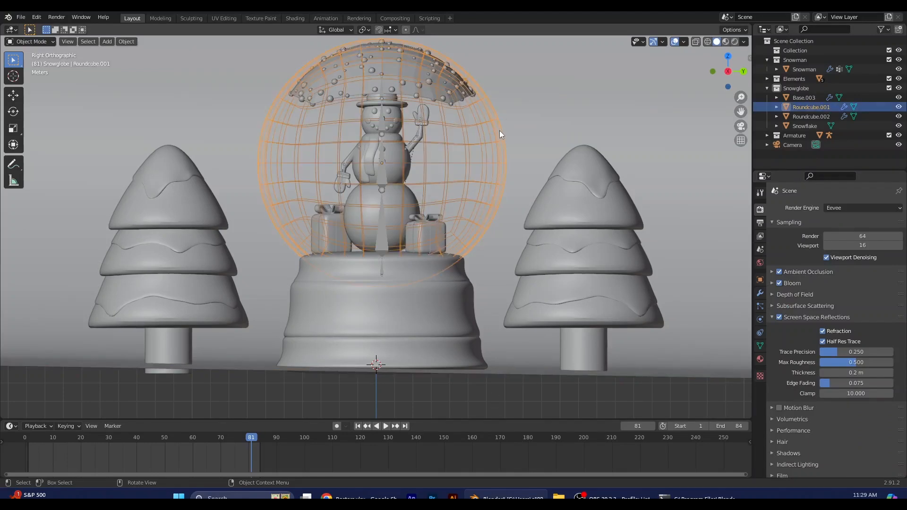
double_click(808, 106)
text(Glass)
key(Return)
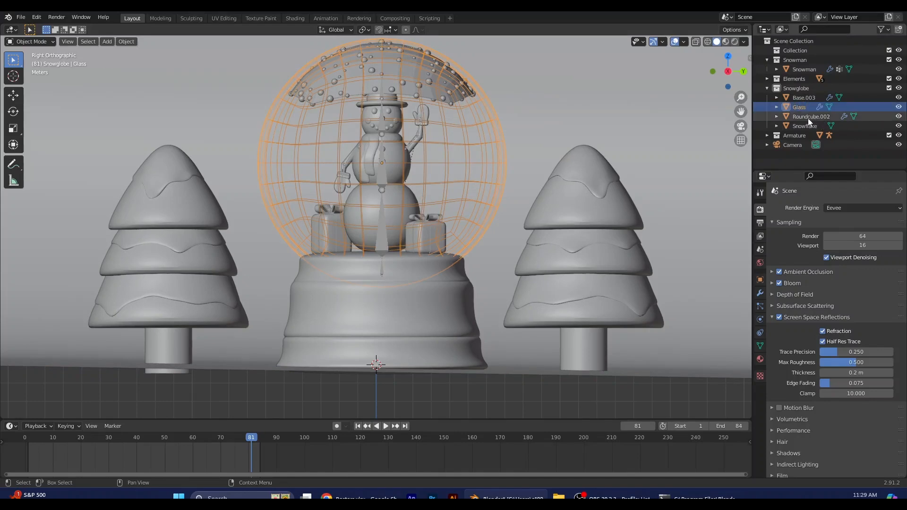
- Rename the particle-emitting dome object, Roundcube.002, as Snowflakes
click(807, 118)
double_click(805, 117)
text(Snowflakes)
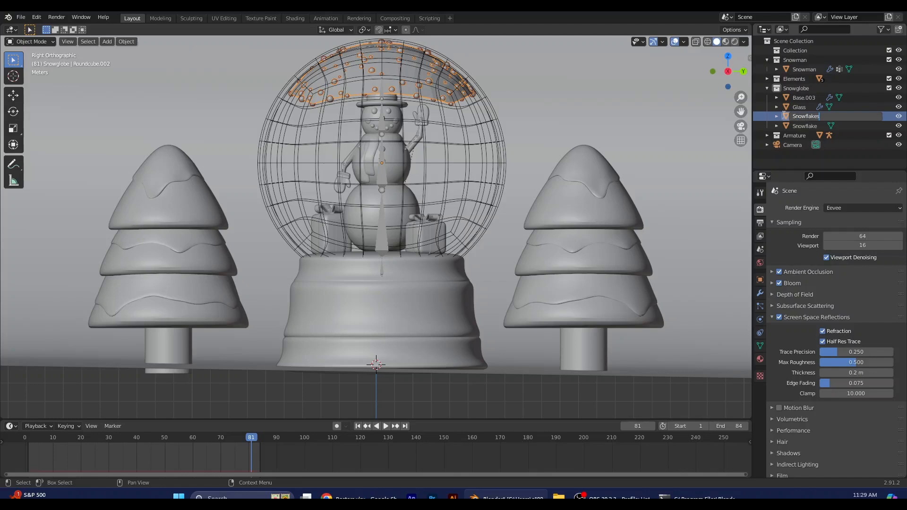
key(Return)
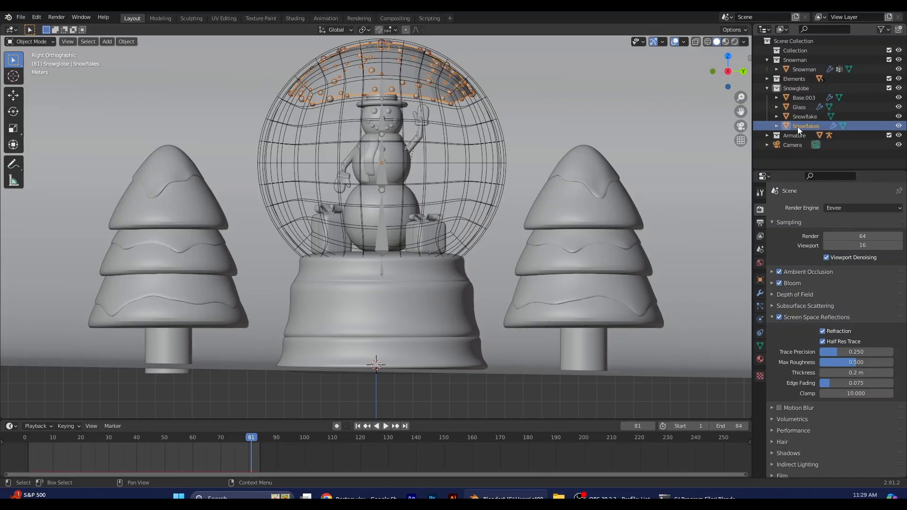
- Move the single Snowflake sphere 21.317 m along Y over the globe and lower it along Z into the globe's base
scroll(491, 184, down, 6)
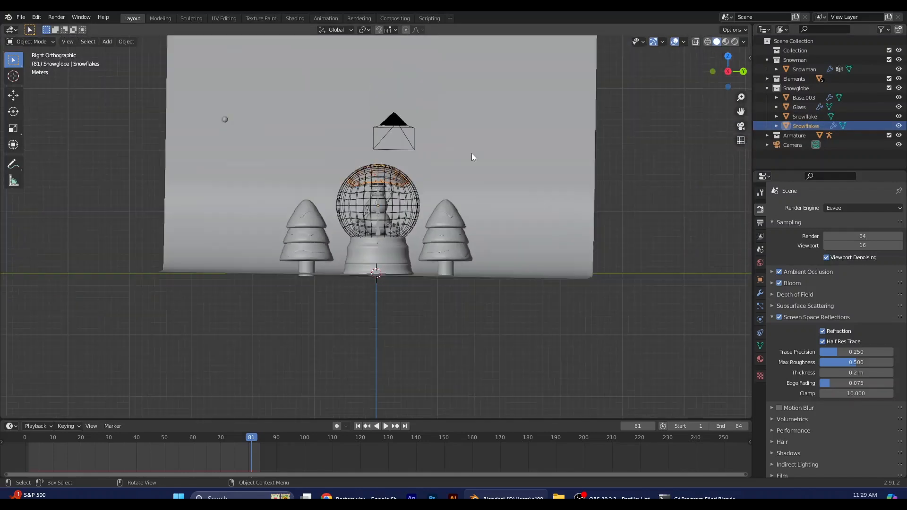
click(225, 120)
key(alt+a)
click(18, 97)
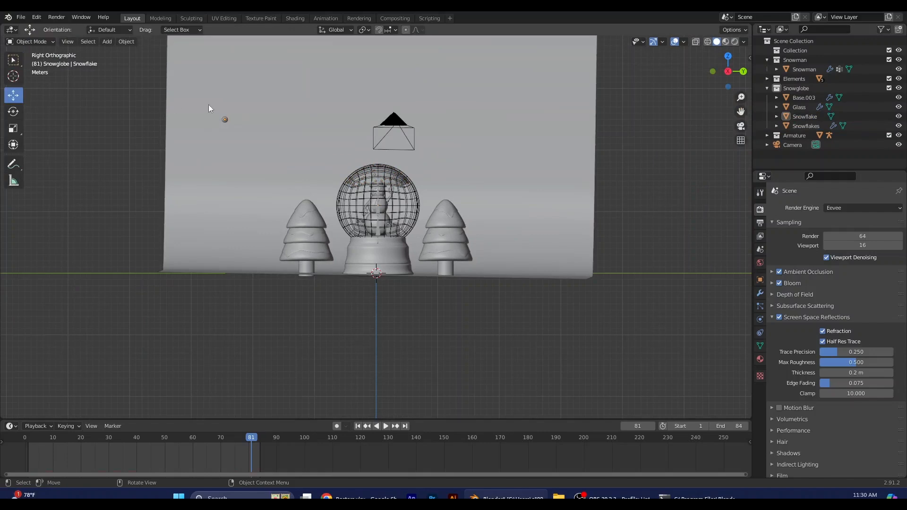
click(225, 119)
drag(258, 118, 389, 119)
middle_drag(447, 331, 406, 93)
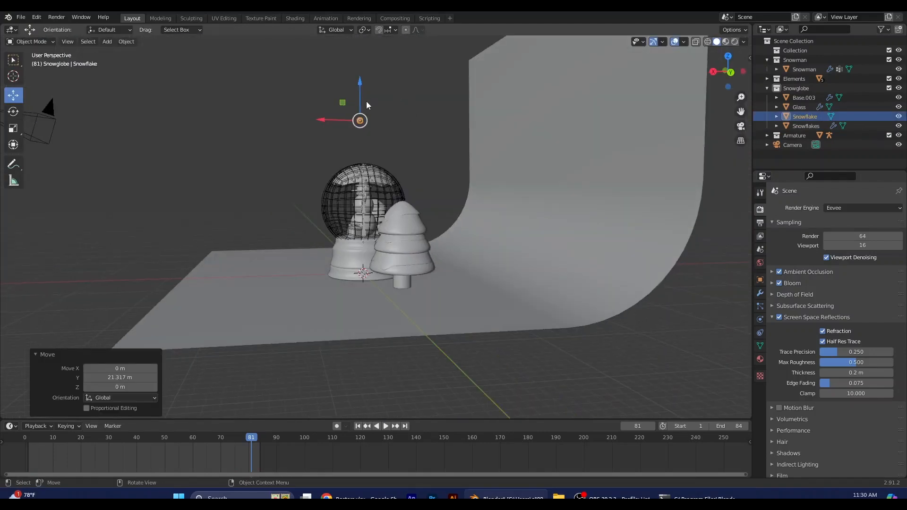
key(g)
key(z)
click(382, 298)
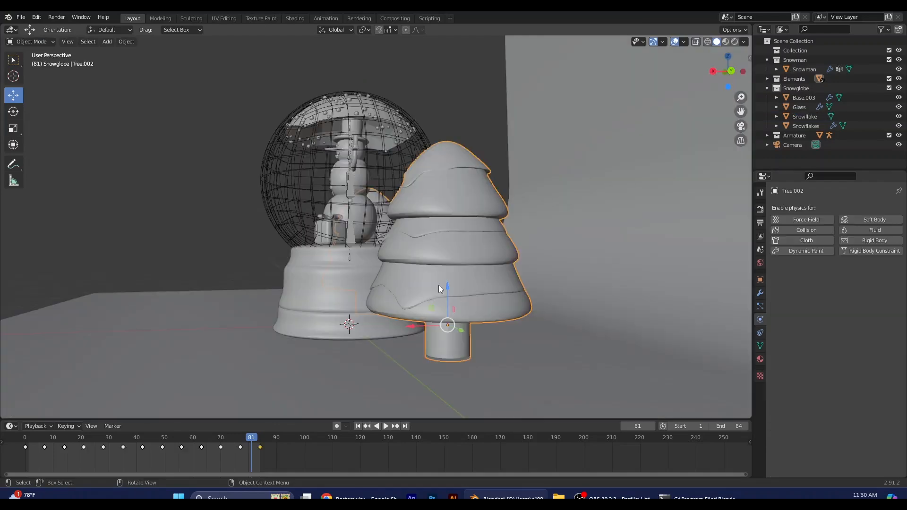
- Return to the right orthographic view and set the Glass object's viewport display to Textured
middle_drag(440, 290, 572, 298)
click(731, 75)
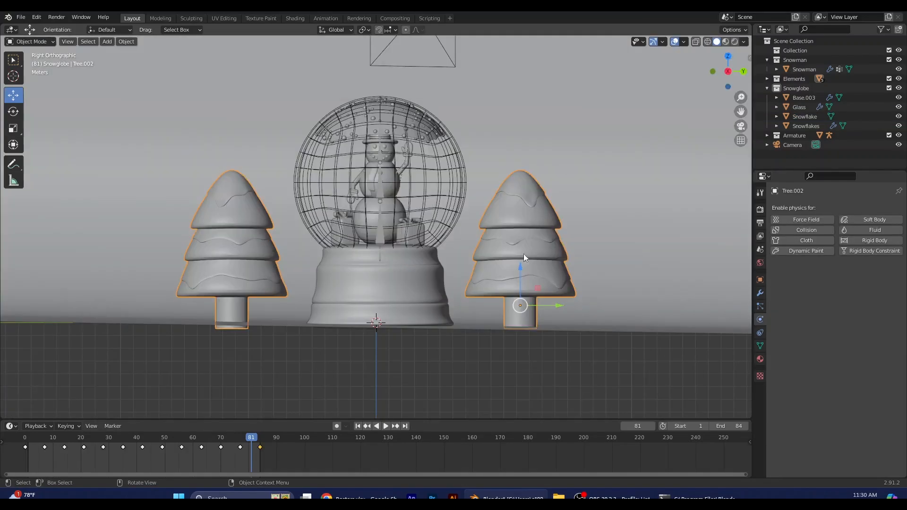
click(437, 161)
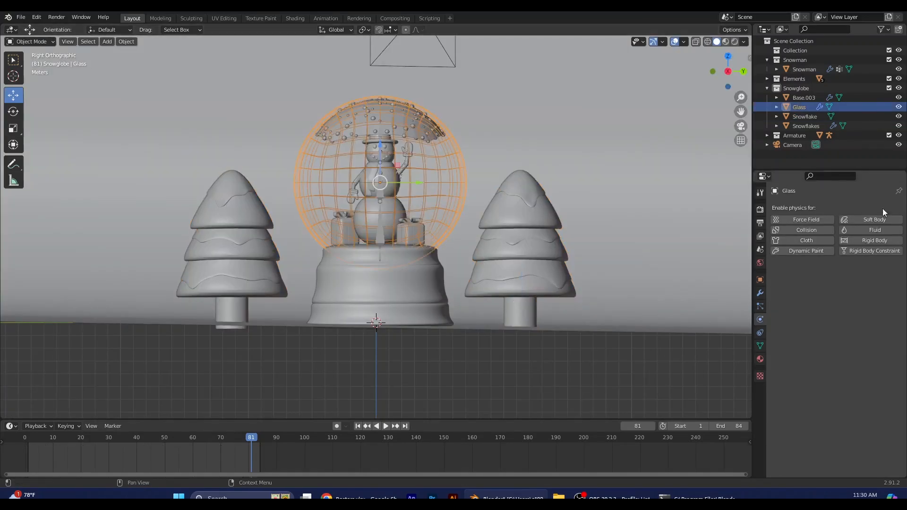
click(761, 345)
click(761, 280)
scroll(820, 362, down, 3)
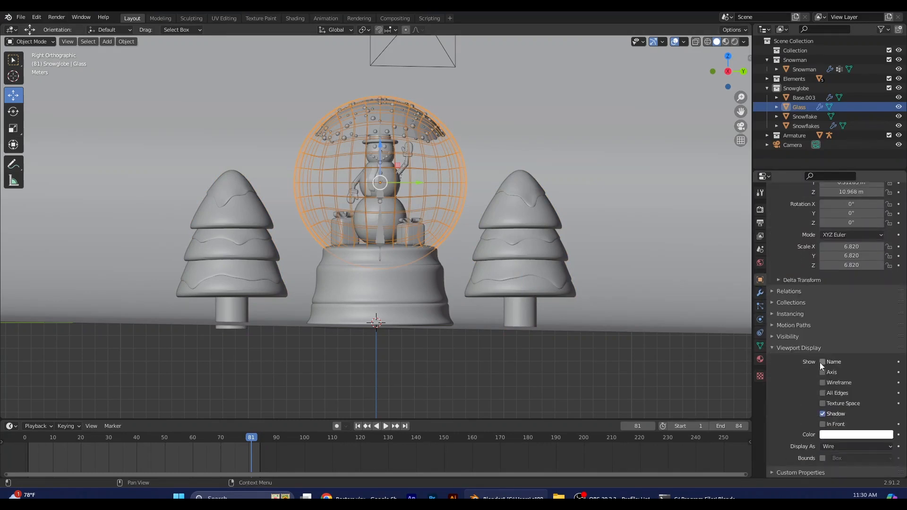
click(835, 447)
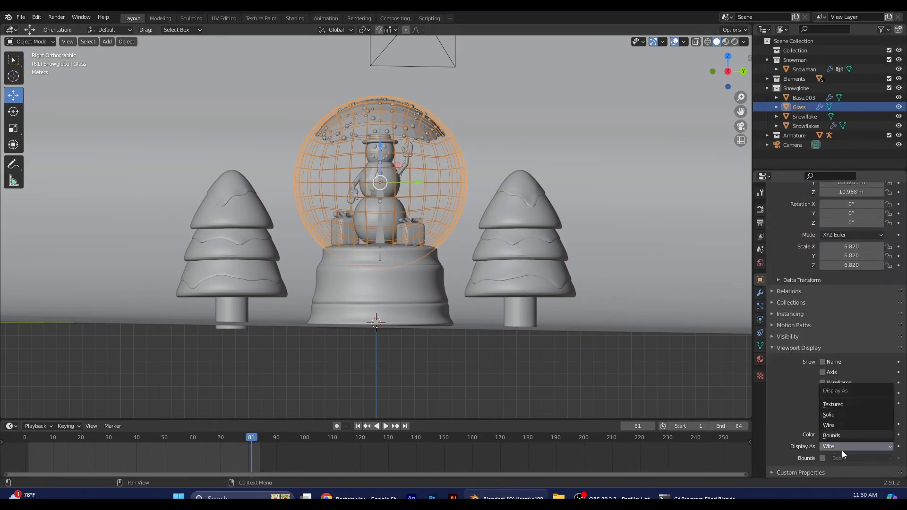
click(840, 404)
scroll(846, 224, up, 3)
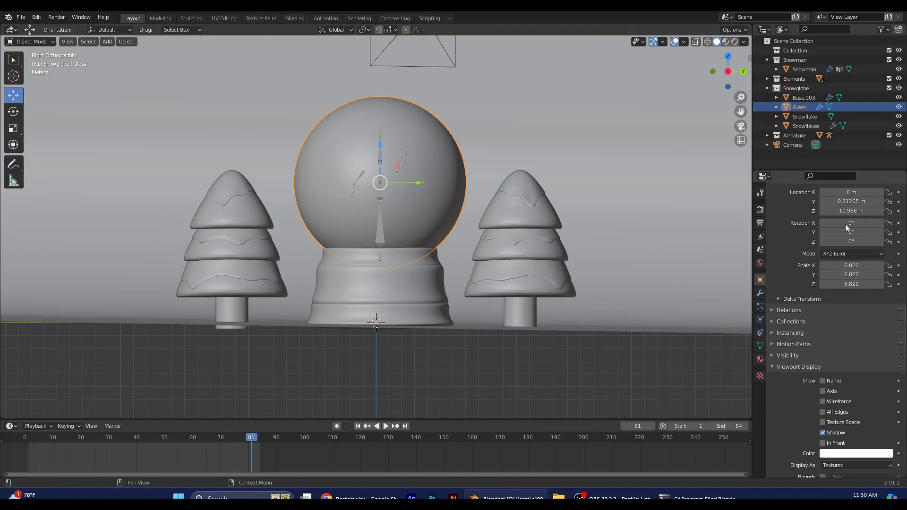
- Create a new material on the Glass object and name it Glass
click(760, 359)
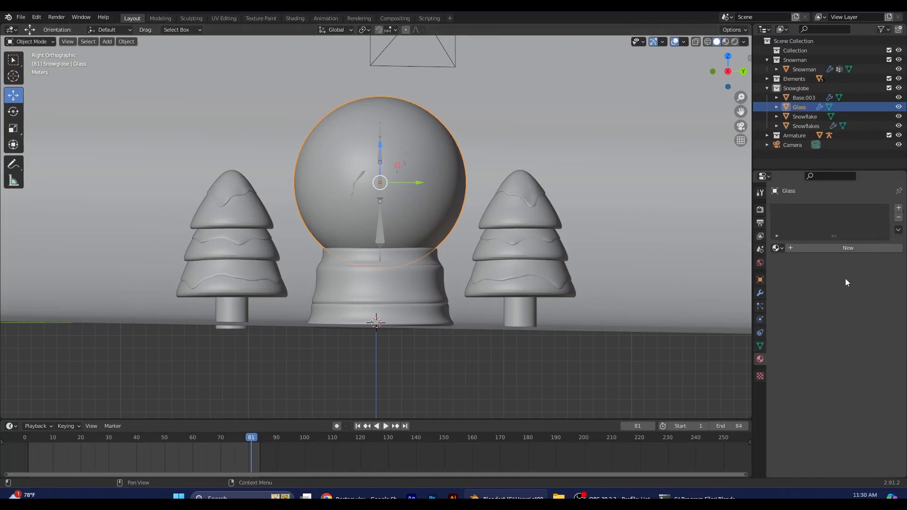
click(899, 208)
click(794, 248)
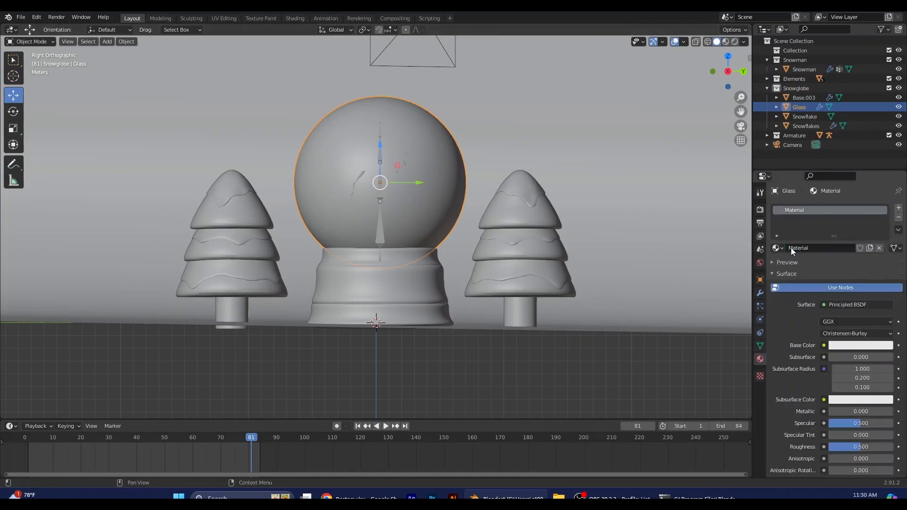
click(814, 248)
text(Glass)
key(ctrl+a)
text(Glass)
- Enable Screen Space Refraction in the Glass material's settings
scroll(790, 374, down, 15)
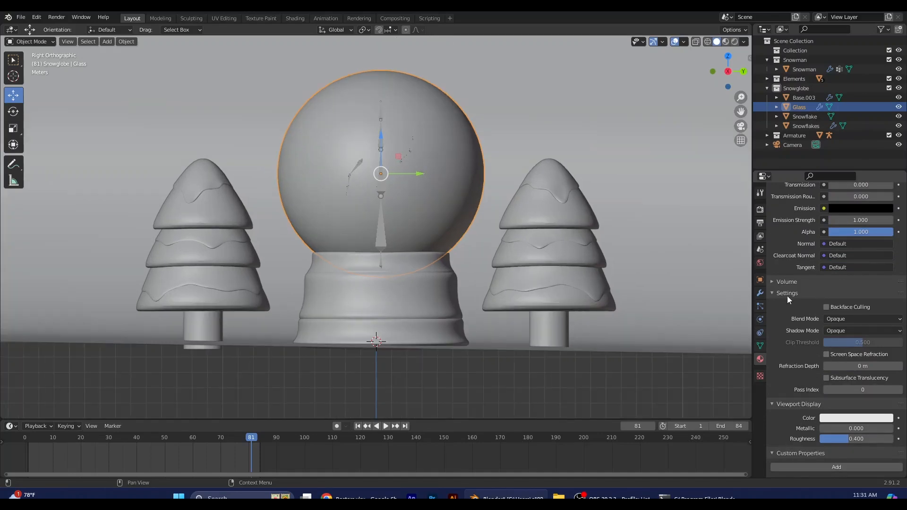
click(787, 294)
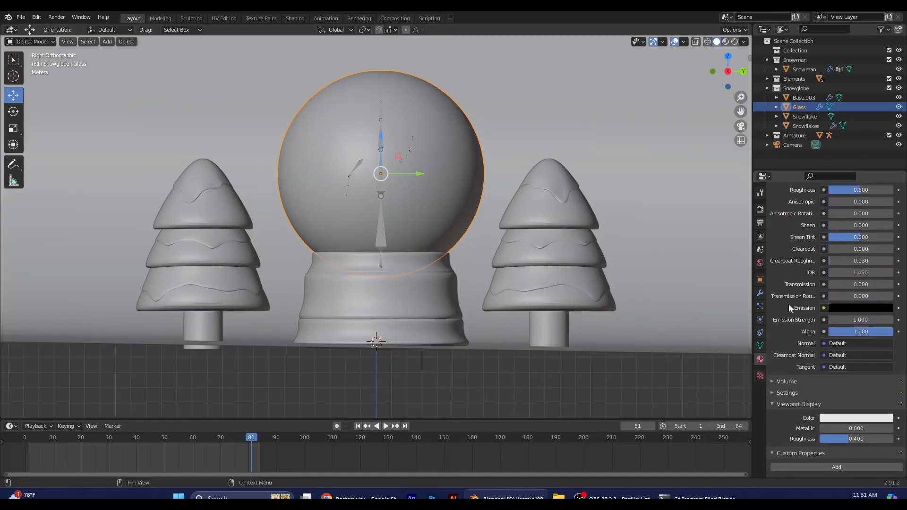
click(788, 393)
scroll(828, 382, down, 5)
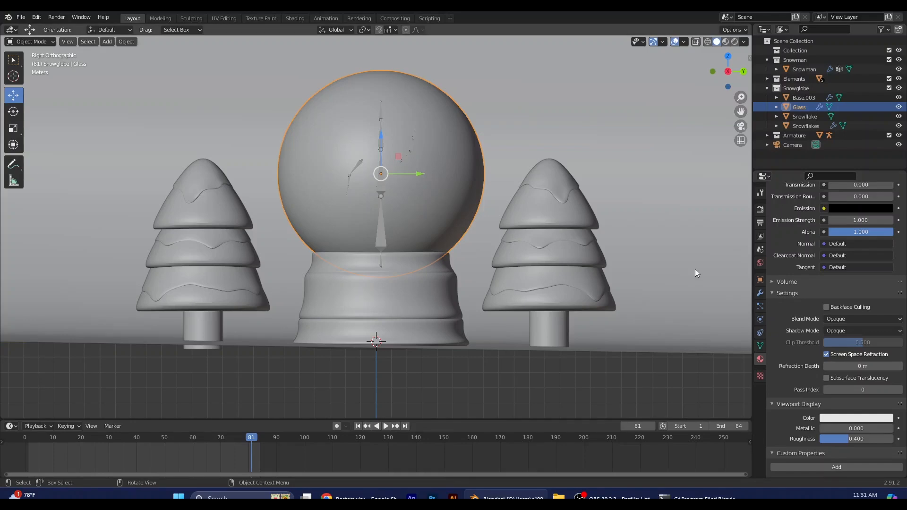
- Set the Glass material's Transmission to 1
scroll(822, 279, up, 5)
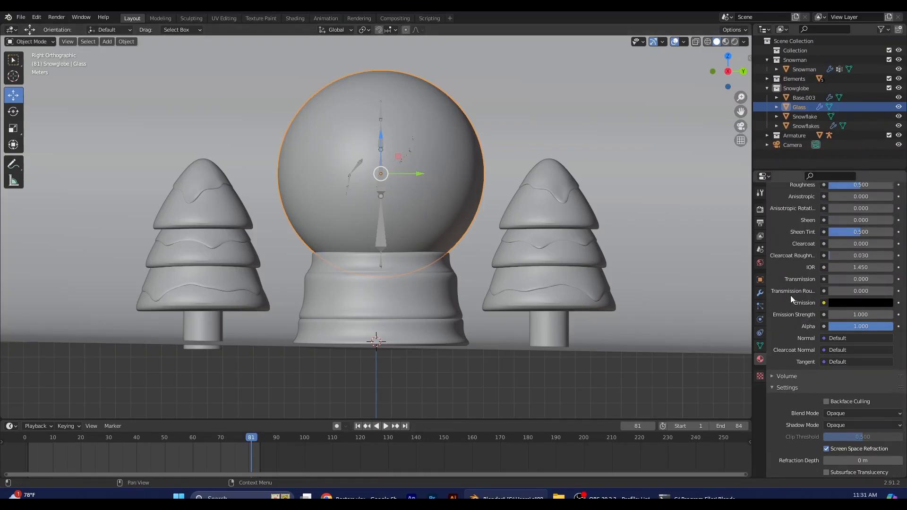
click(835, 279)
text(1)
key(Return)
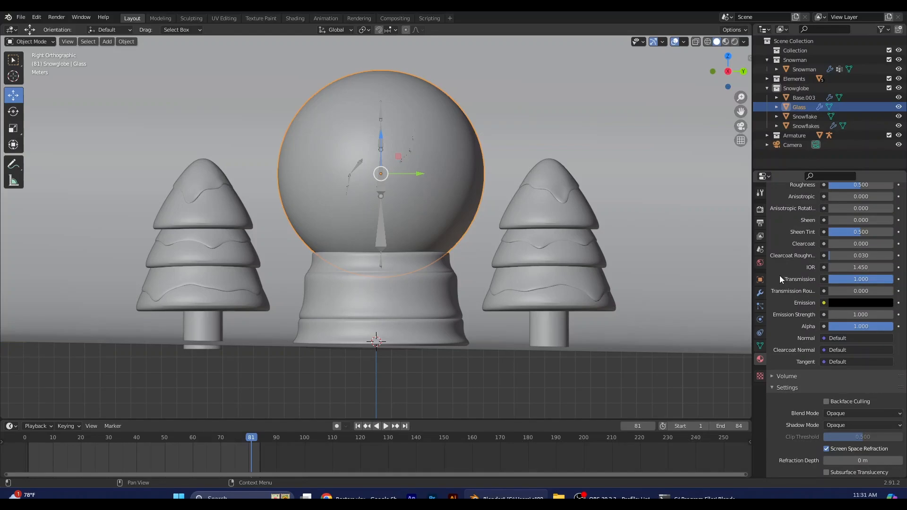
- Show the viewport in material preview and set the Glass material's Roughness to 0.01
click(438, 193)
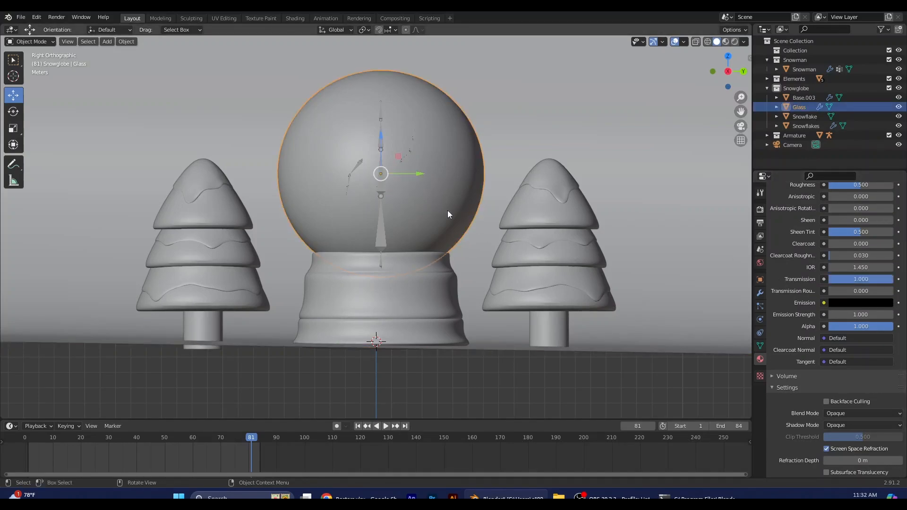
click(726, 42)
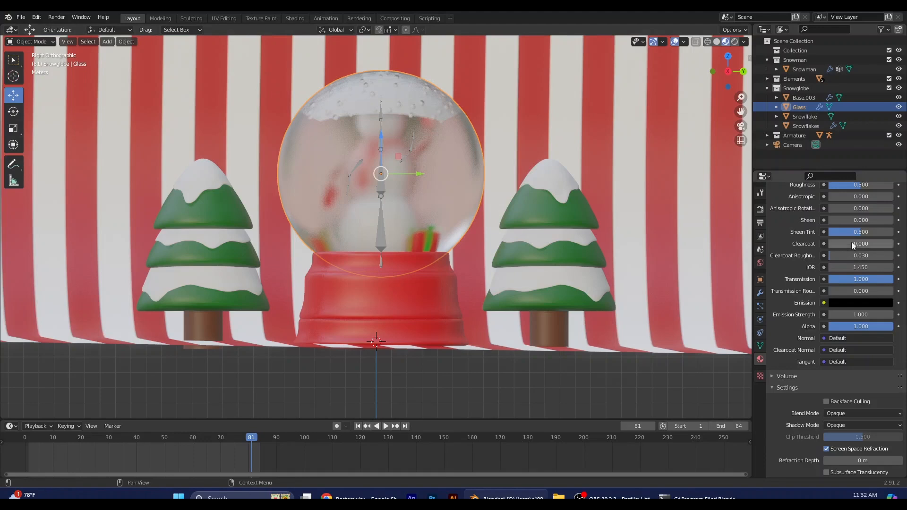
scroll(860, 231, up, 4)
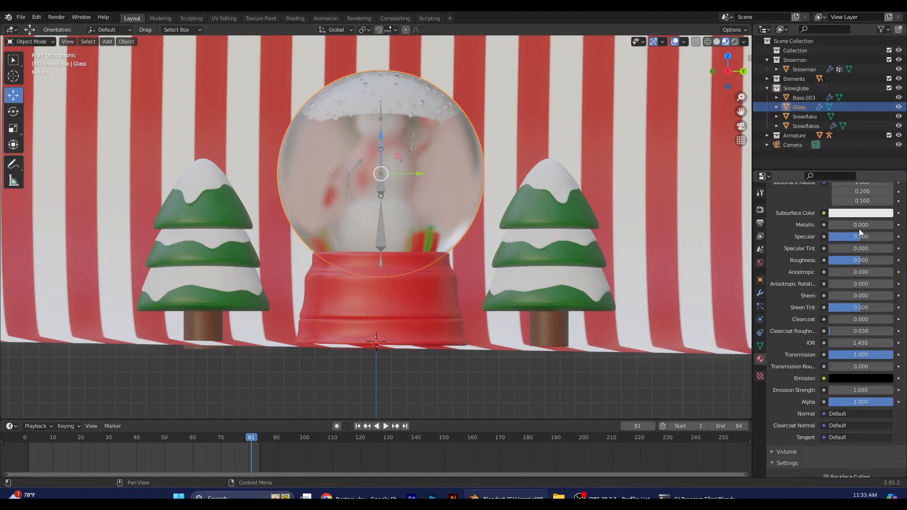
click(869, 260)
text(0.01)
key(Return)
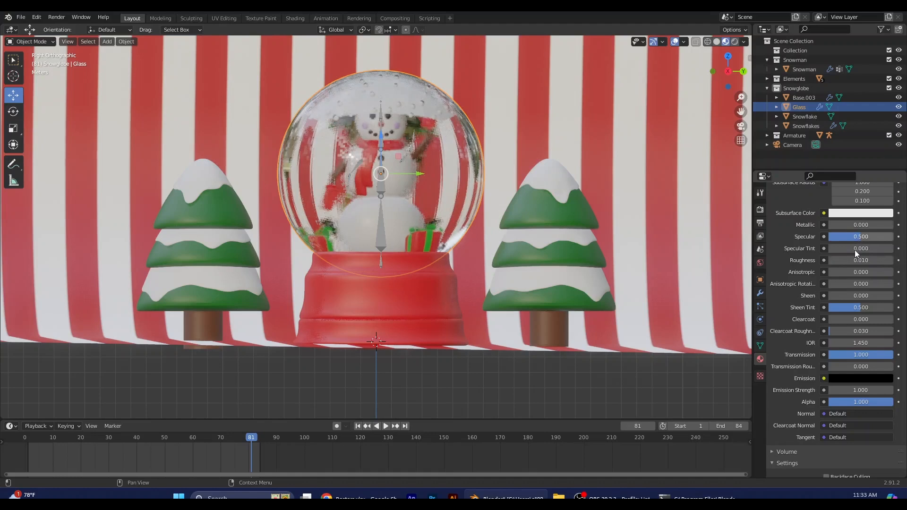
- Set the Glass material's IOR to 1.1 and show the scene with rendered viewport shading
click(856, 343)
text(1.1)
key(Return)
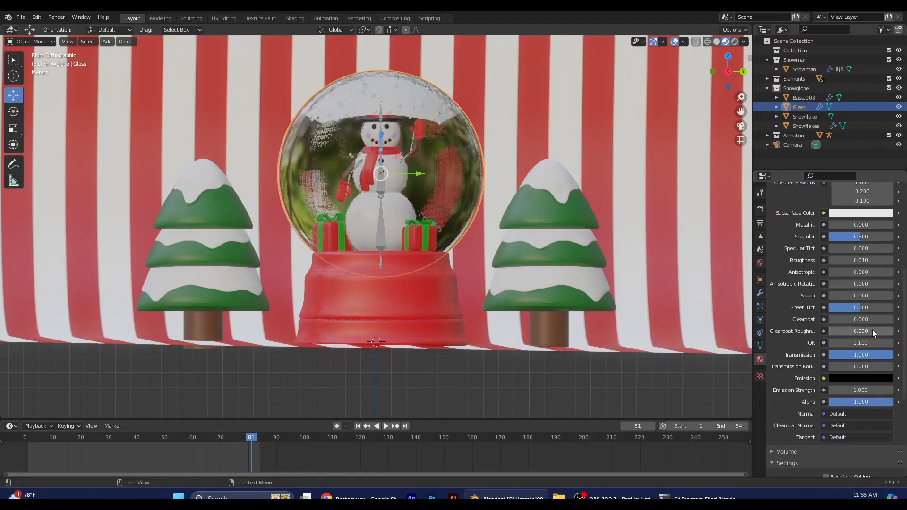
click(735, 42)
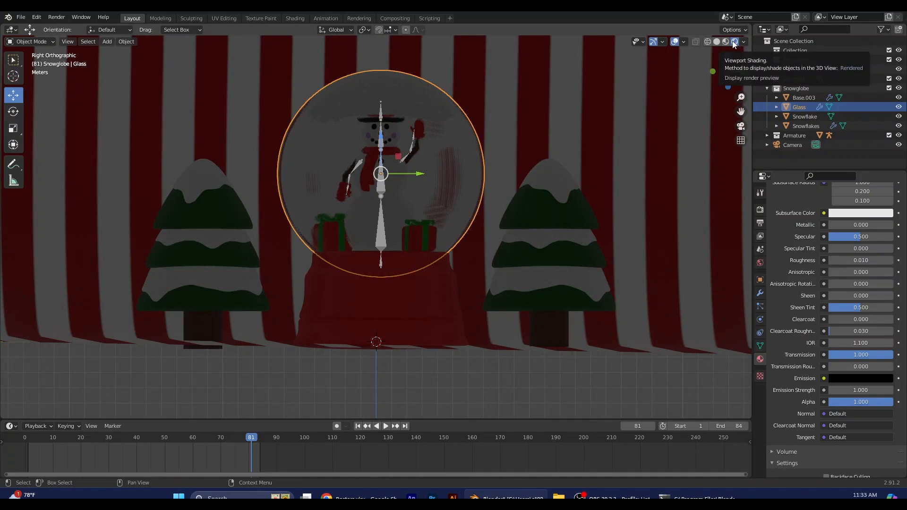
scroll(650, 160, down, 1)
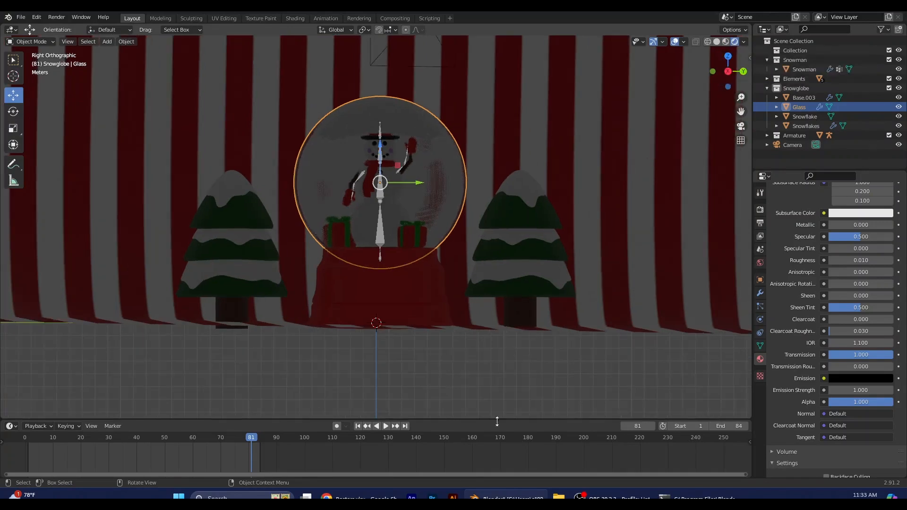
- Split the 3D viewport vertically into two side-by-side views and frame the snow globe through the camera in one
right_click(441, 388)
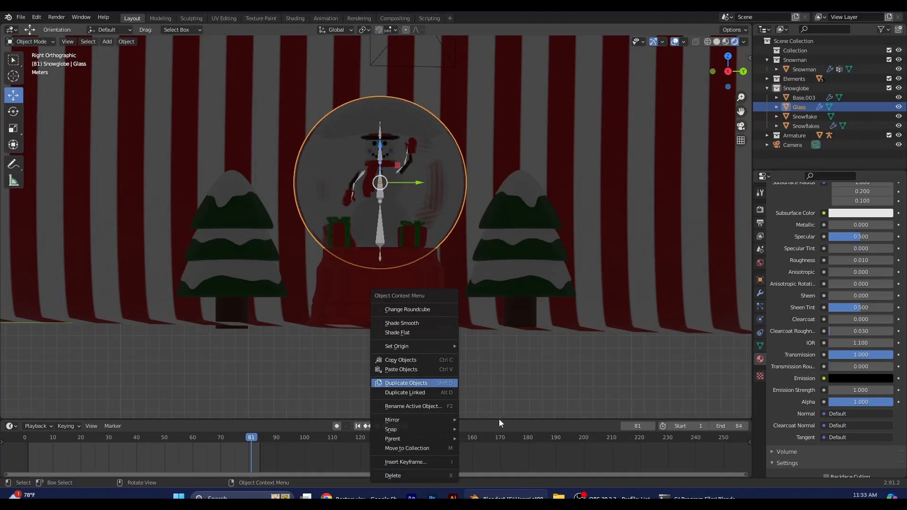
right_click(494, 420)
click(455, 396)
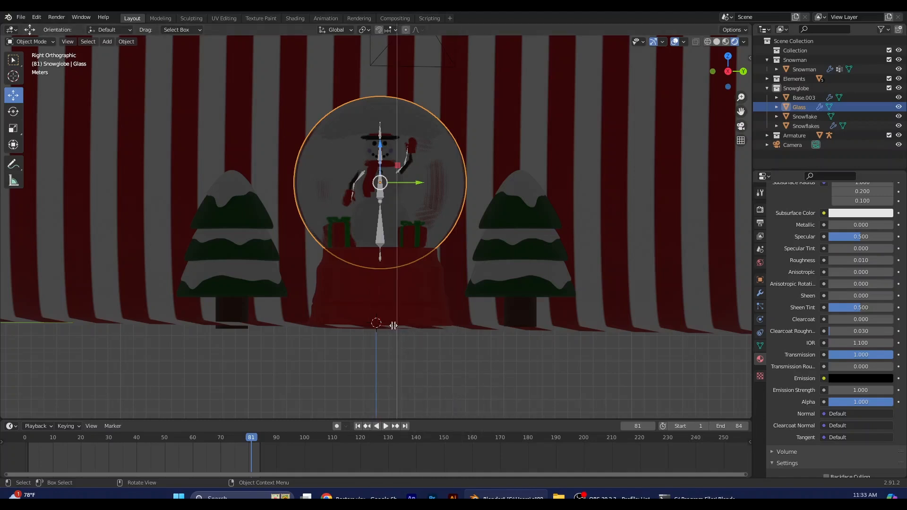
click(386, 328)
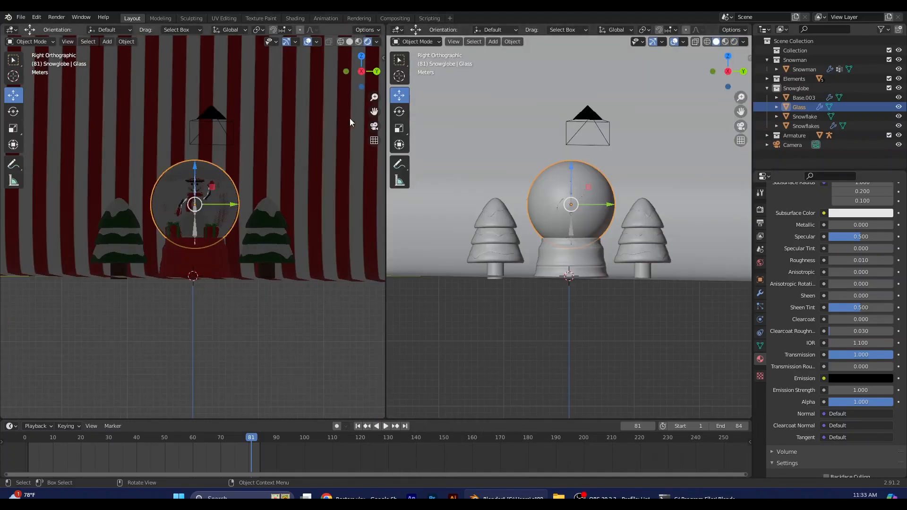
click(374, 126)
scroll(195, 237, up, 4)
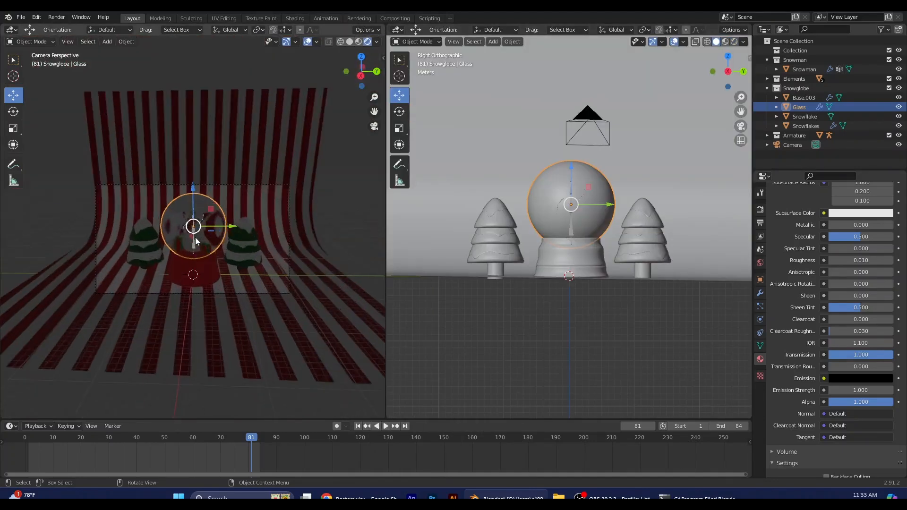
- Try moving the striped backdrop about 9.9 m along the X axis, and undo the move
click(547, 352)
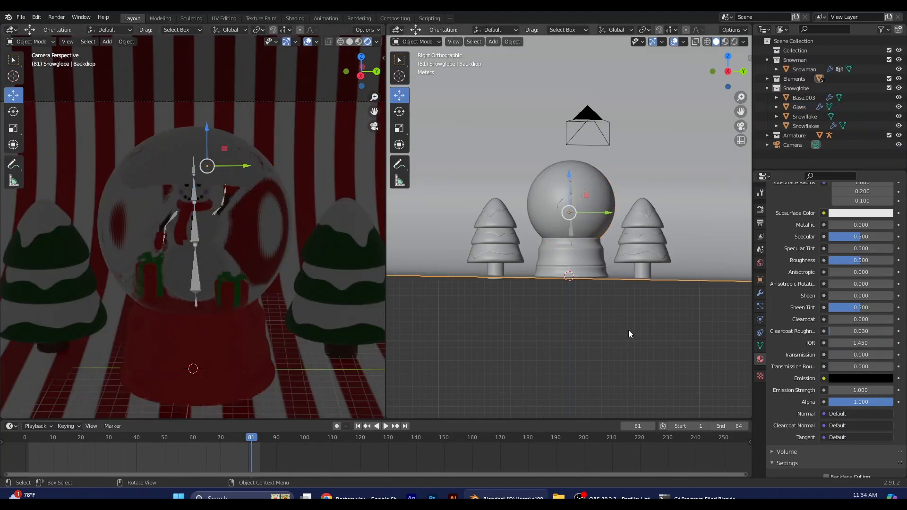
middle_drag(651, 314, 597, 330)
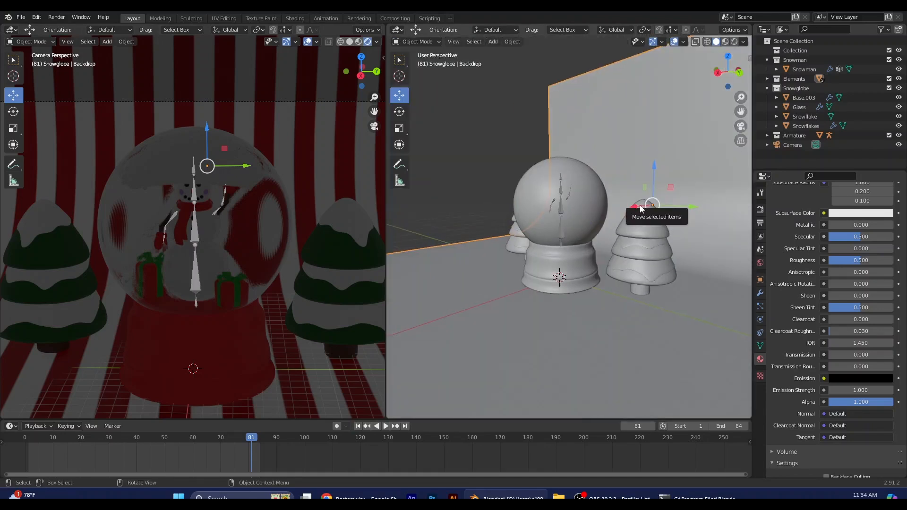
drag(638, 206, 610, 215)
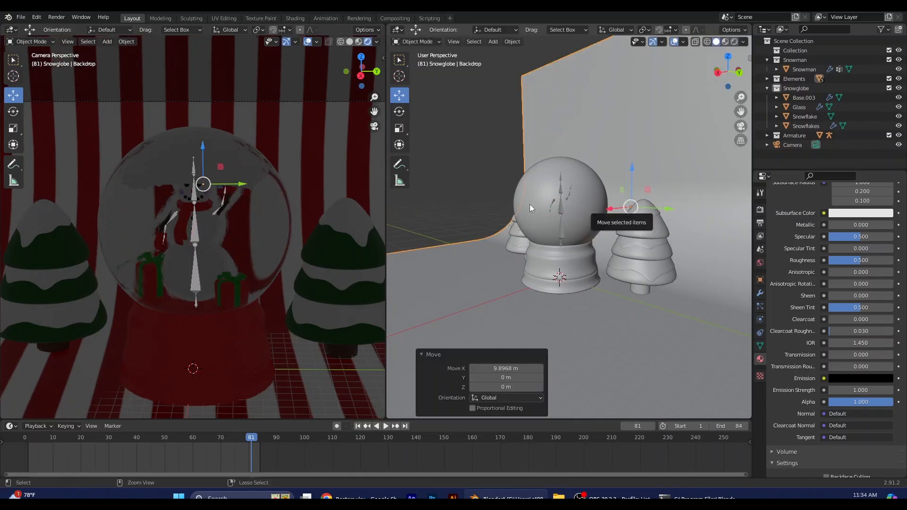
key(ctrl+z)
- Add an area light and position it high above the snow globe along the Z axis
click(493, 41)
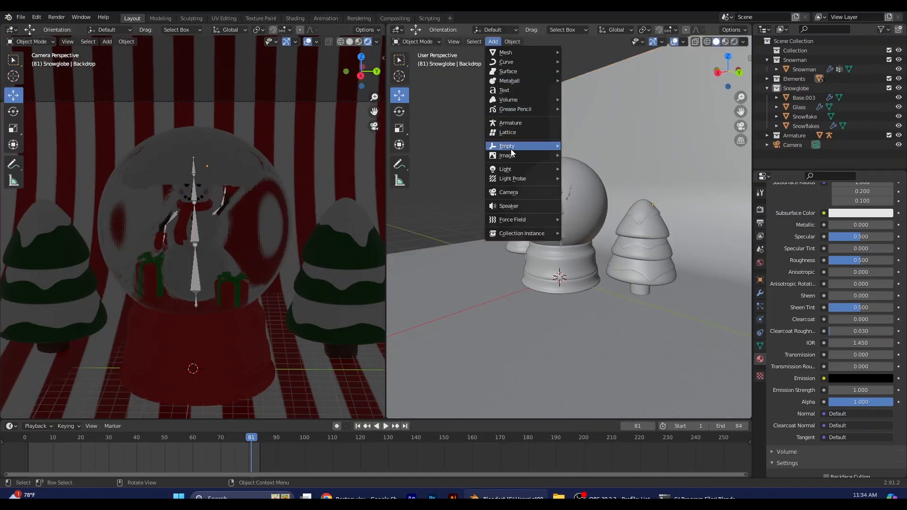
mouse_move(515, 158)
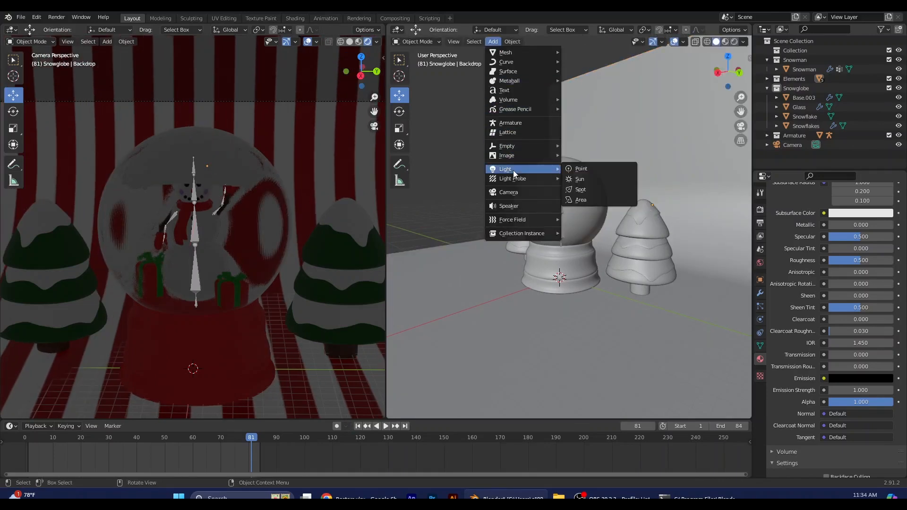
click(582, 199)
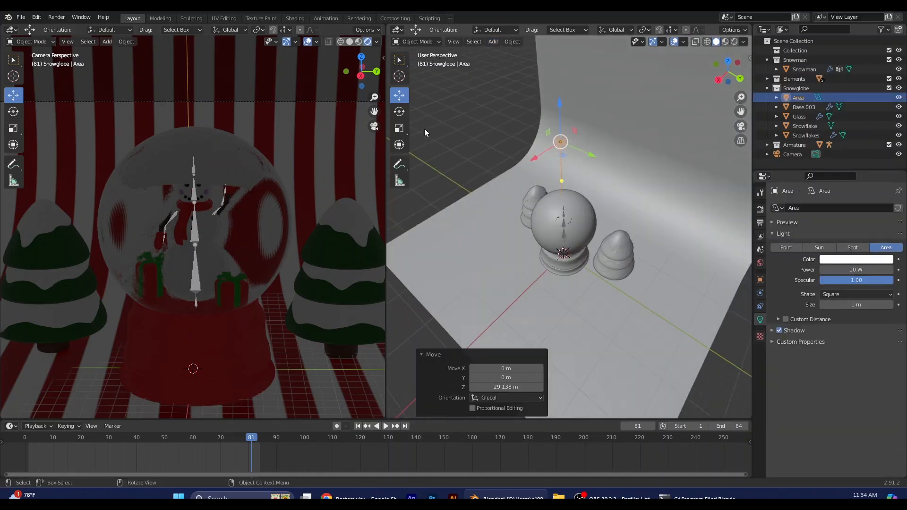
click(400, 130)
drag(580, 181, 448, 95)
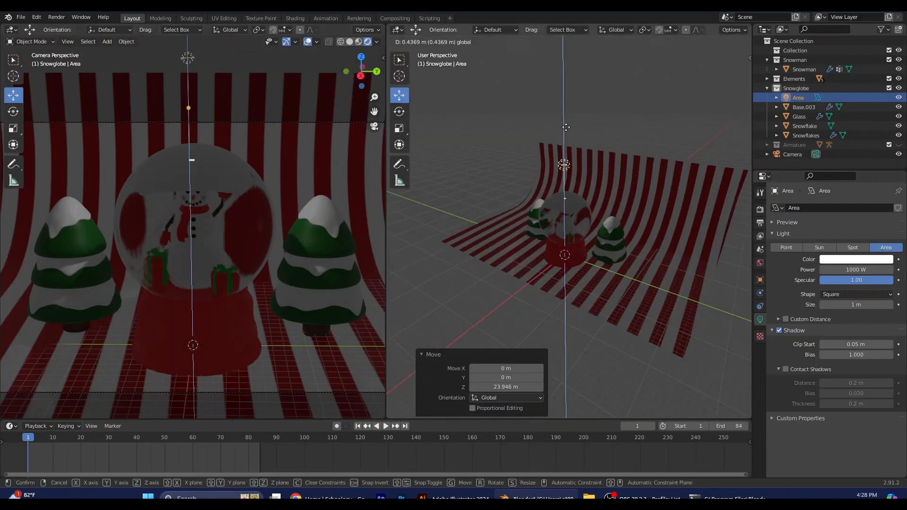
click(565, 132)
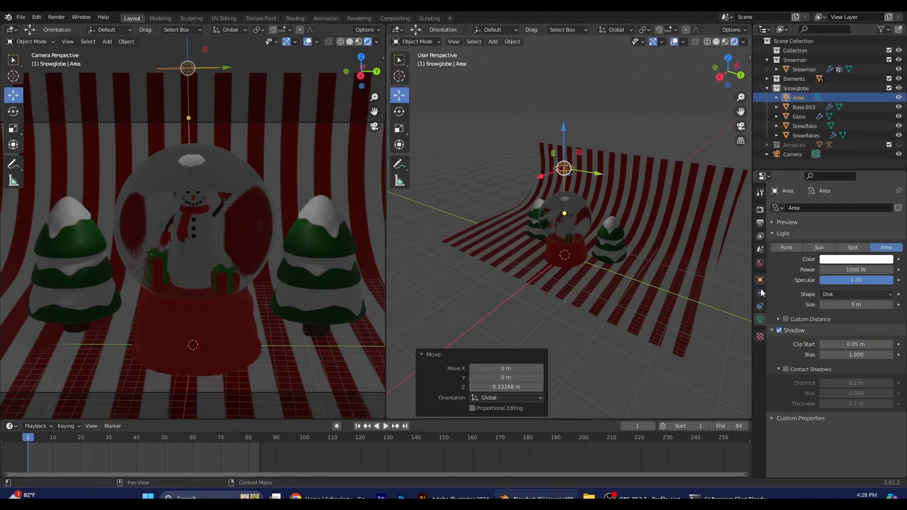
- Set the world background's Strength to 5
click(760, 209)
ctrl+scroll(761, 194, down, 4)
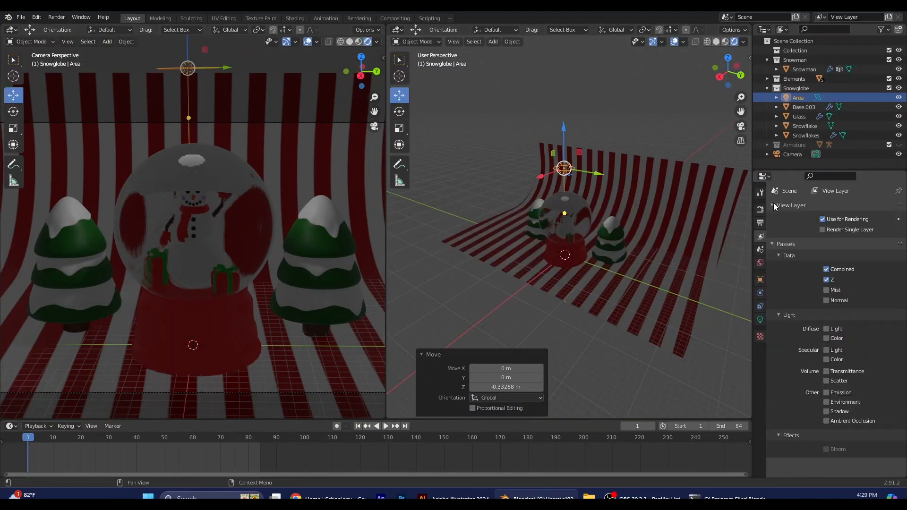
click(760, 209)
click(773, 271)
click(775, 342)
click(760, 236)
click(760, 249)
click(761, 265)
drag(865, 282, 884, 282)
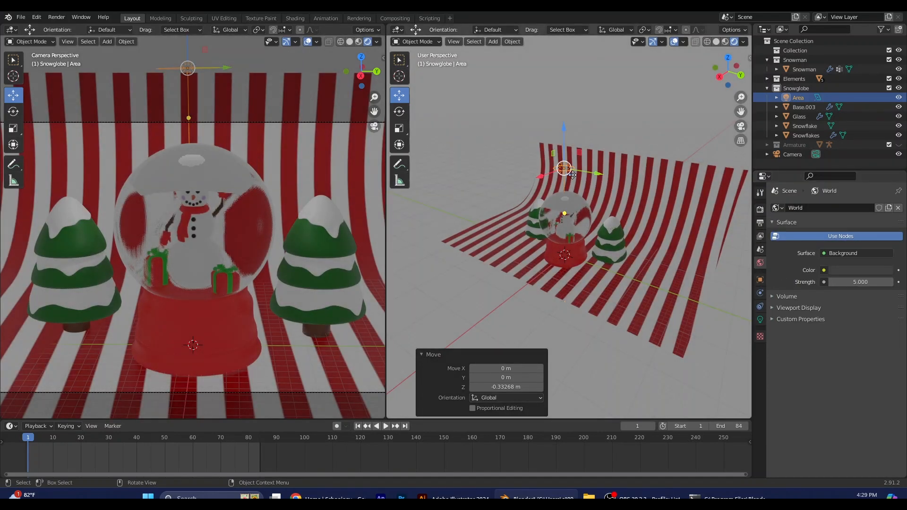
- Set the area light's power to 200 W and shift the light vertically along Z
click(760, 319)
click(856, 270)
text(200)
key(Return)
scroll(479, 150, up, 2)
key(g)
key(z)
key(Return)
click(856, 304)
key(Return)
- Raise the area light in front of the globe about 4.7 m along Z and show its light settings
click(760, 263)
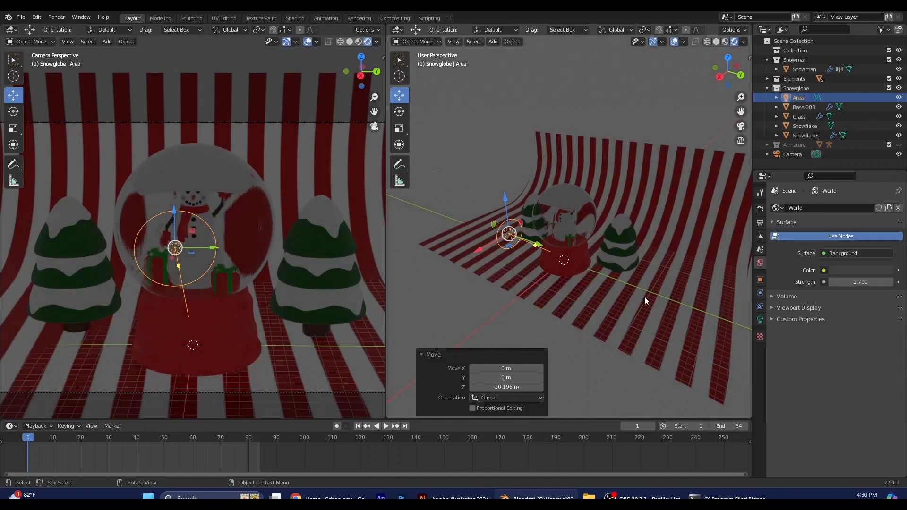
middle_drag(644, 300, 567, 246)
key(g)
key(z)
click(432, 179)
click(760, 319)
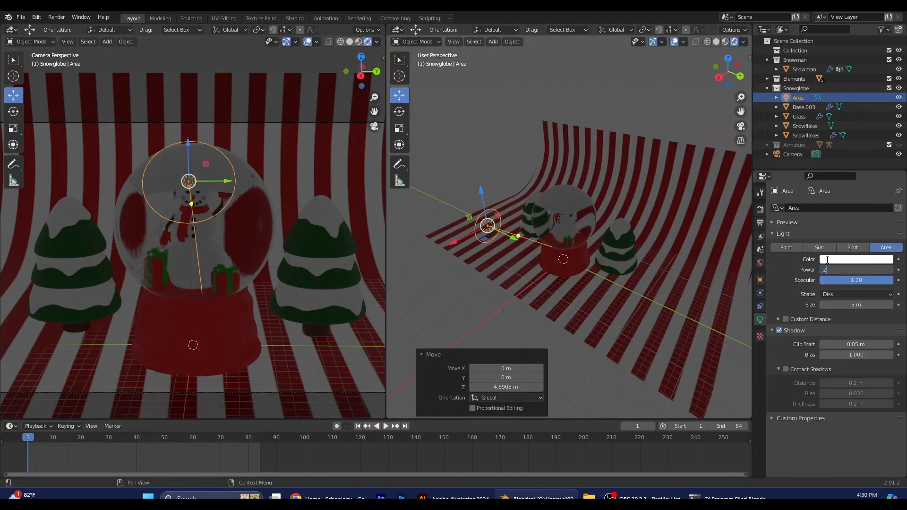
- Undo the area light's duplication and delete the original area light
key(ctrl+z)
key(ctrl+shift+z)
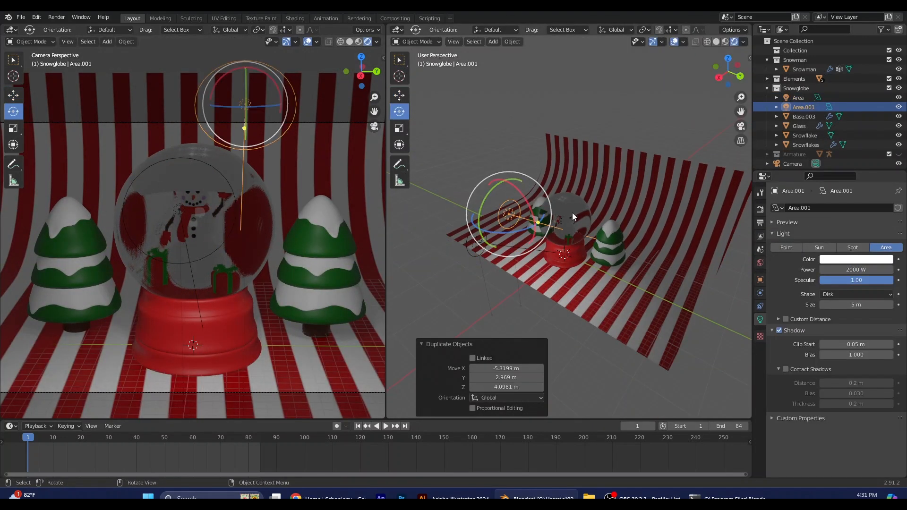
key(ctrl+z)
key(shift+space)
key(r)
key(Delete)
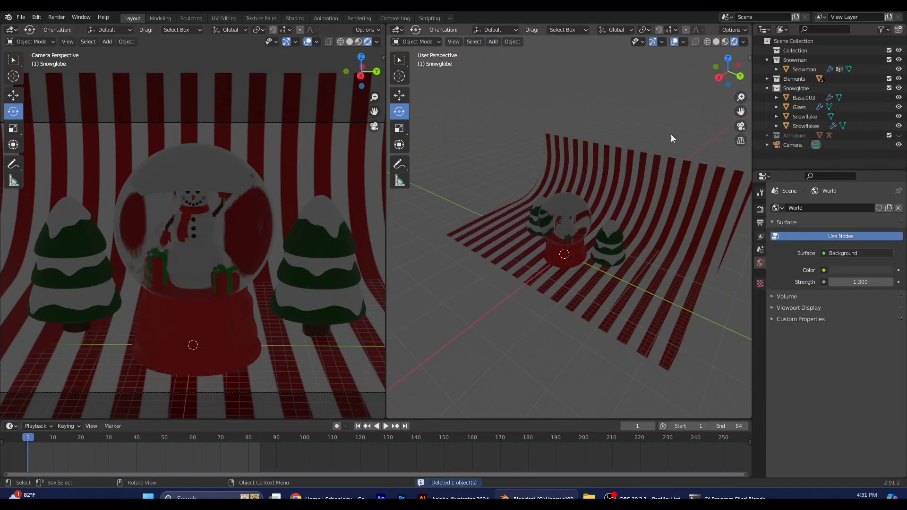
- Add an area light at the scene origin and raise it about 29.2 m along Z above the snow globe
click(673, 163)
click(493, 42)
click(578, 203)
key(shift+space)
key(g)
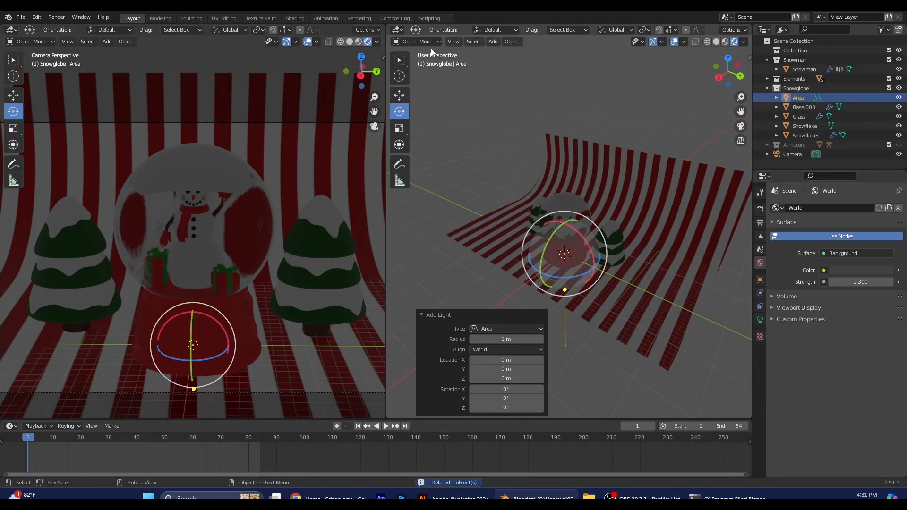
key(g)
key(z)
click(562, 128)
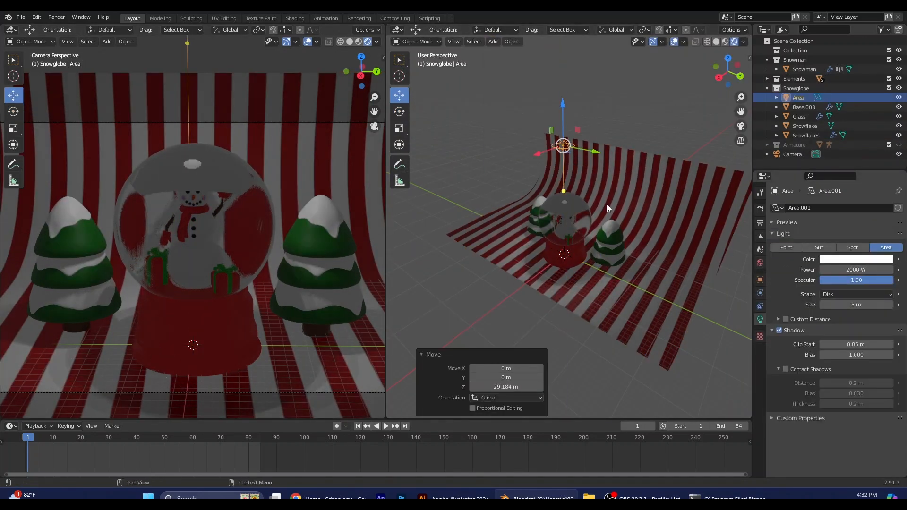
- Duplicate the overhead area light to above the left tree, tilting the copy about X toward the globe
key(KP_3)
key(shift+d)
click(496, 107)
key(r)
key(x)
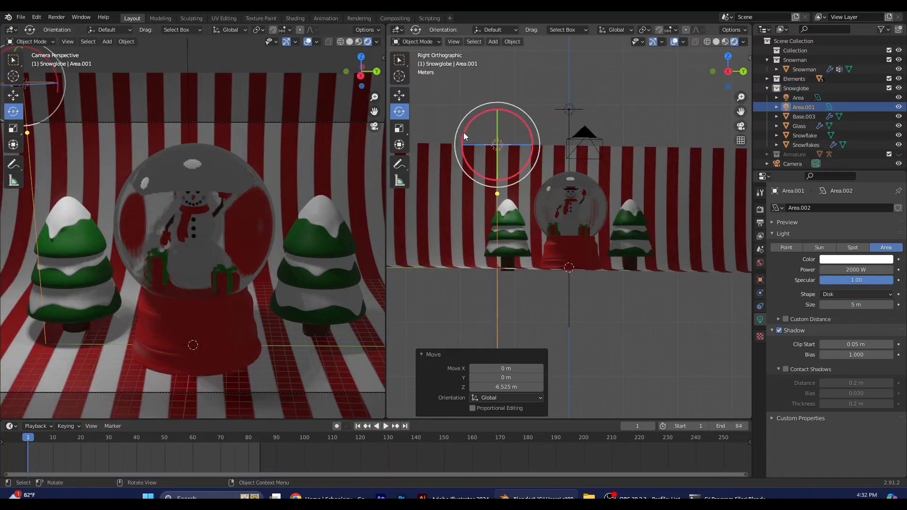
click(463, 133)
key(g)
click(461, 152)
- Duplicate the left area light to above the right tree, tilting the copy about X toward the globe
key(shift+d)
click(695, 130)
key(r)
key(x)
click(703, 127)
key(g)
click(676, 120)
drag(712, 150, 719, 150)
- Duplicate the overhead area light toward the front of the scene and rotate the copy about Y to face the globe
click(569, 109)
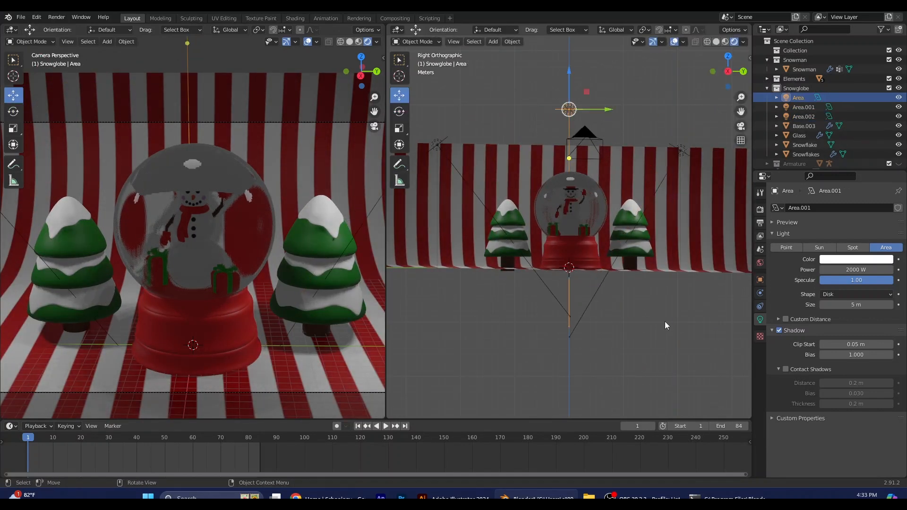
middle_drag(665, 322, 590, 340)
key(shift+d)
click(502, 176)
key(r)
key(y)
click(479, 176)
- Move the front area light about 7.6 m along X, away from the globe, and fine-tune its placement
drag(479, 176, 430, 175)
middle_drag(496, 240, 572, 259)
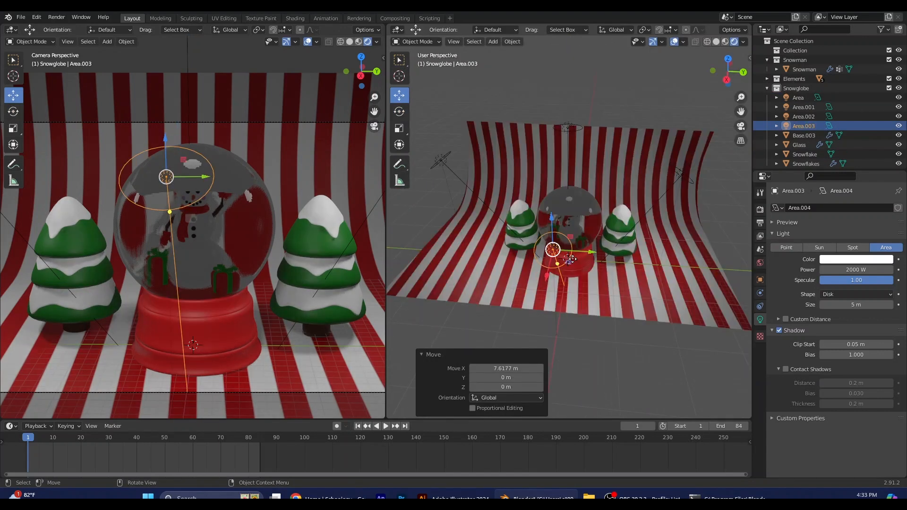
drag(572, 259, 586, 257)
middle_drag(586, 257, 540, 287)
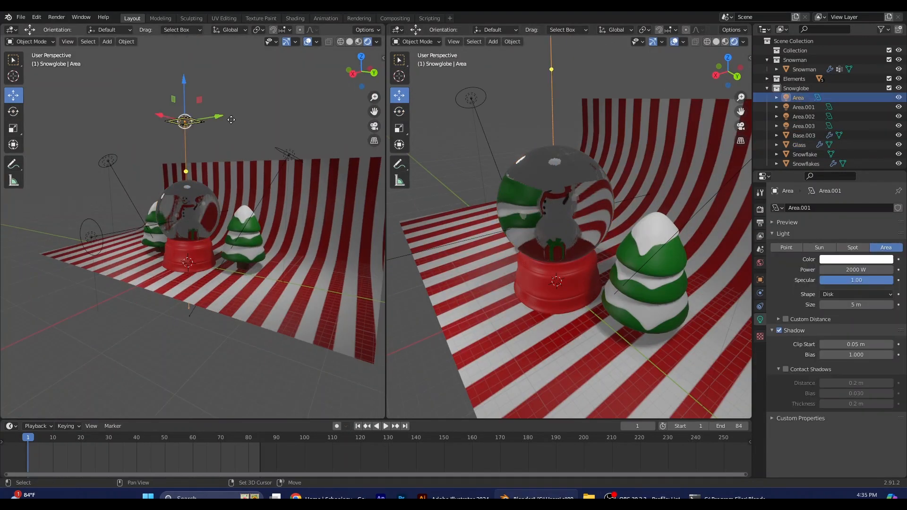
- Place a lowered copy of the overhead area light behind the globe, rotated about -33.4° around the Y axis
key(shift+d)
click(231, 120)
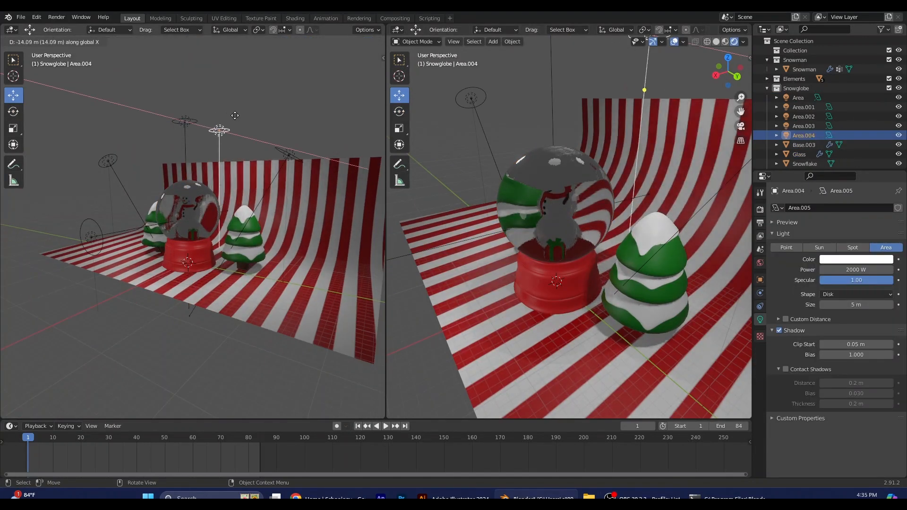
key(shift+space)
key(r)
key(g)
key(z)
click(241, 142)
middle_drag(241, 142, 253, 153)
drag(253, 154, 260, 158)
middle_drag(264, 160, 331, 158)
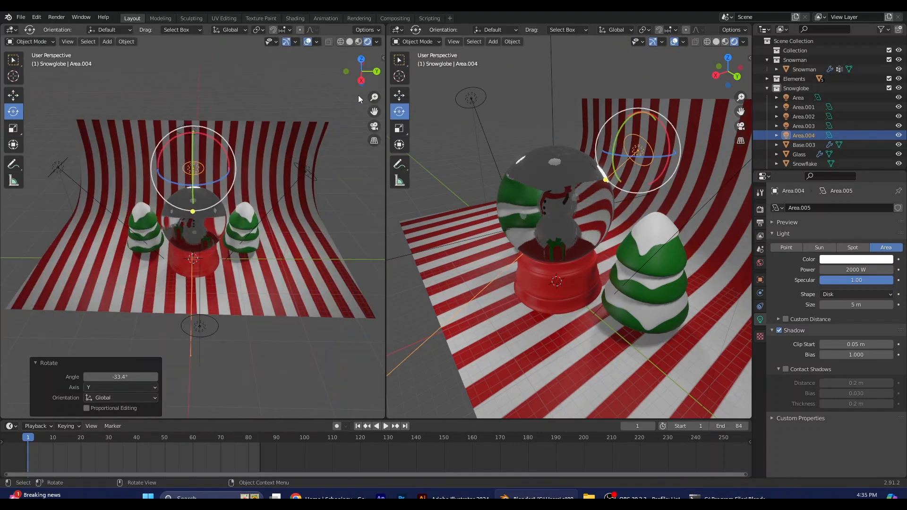
- Shift the area light behind the globe about 0.36 m along Y, and delete that light
click(360, 78)
click(14, 95)
drag(238, 173, 244, 173)
scroll(226, 206, up, 2)
middle_drag(226, 206, 220, 260)
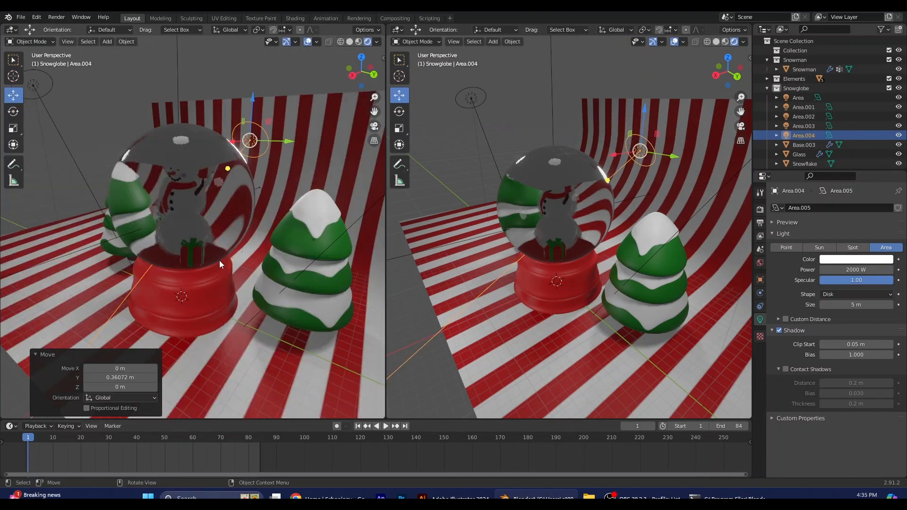
click(248, 141)
key(Delete)
- Adjust the front area light's tilt and height so it faces the globe, and return to the camera view
scroll(236, 155, down, 5)
middle_drag(237, 156, 199, 151)
click(85, 222)
click(13, 111)
drag(102, 199, 106, 204)
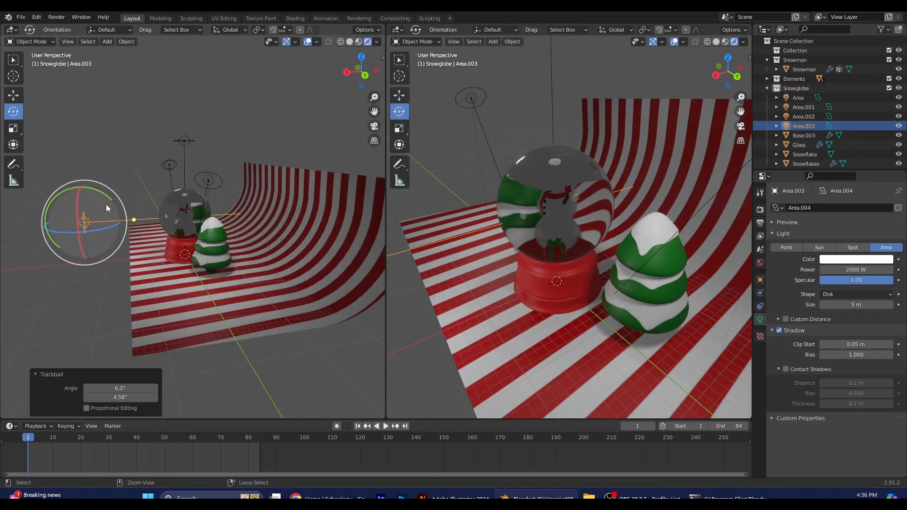
key(g)
key(z)
click(103, 170)
drag(103, 170, 107, 175)
middle_drag(212, 189, 302, 187)
click(375, 127)
- Add a point light near the snowman and move it about 4.5 m along X toward the front of the globe
middle_drag(586, 189, 614, 184)
click(662, 133)
click(493, 42)
mouse_move(509, 169)
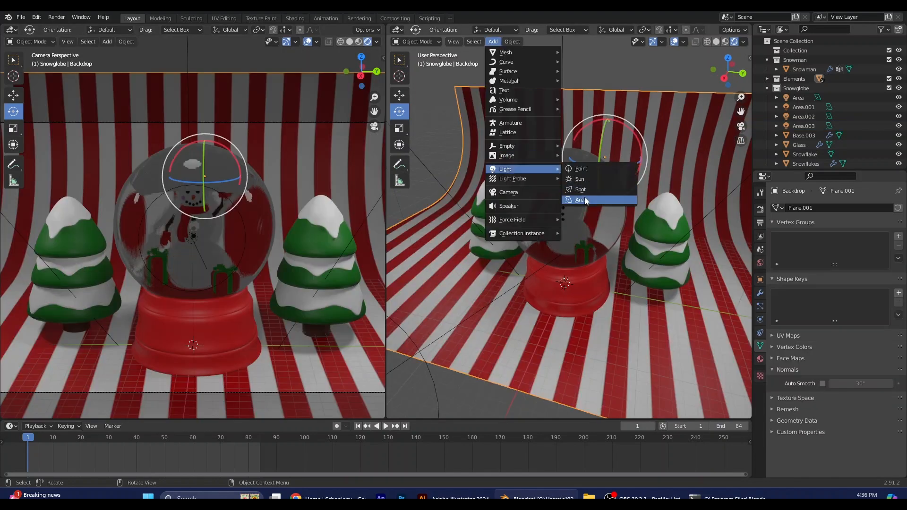
click(582, 169)
click(399, 95)
drag(564, 243, 564, 191)
drag(851, 270, 870, 269)
drag(550, 255, 536, 279)
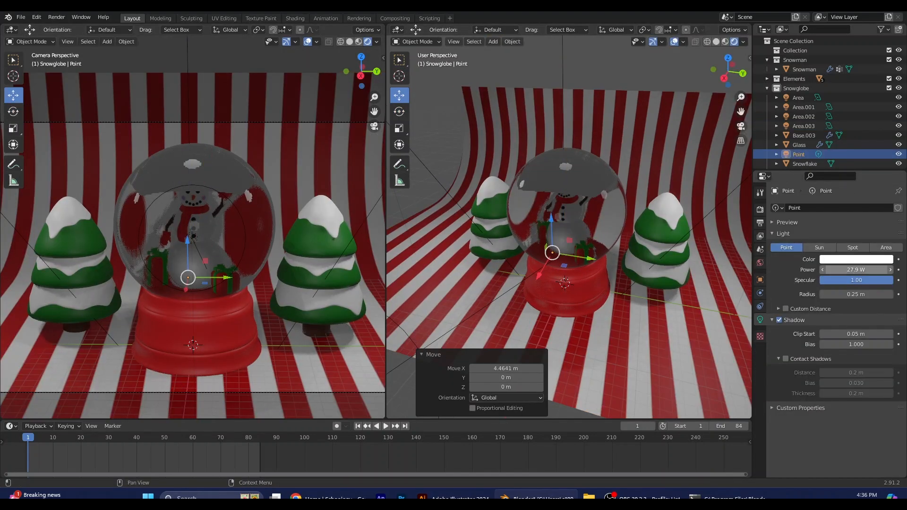
- Increase the point light's power, and delete the light
drag(856, 270, 874, 270)
key(g)
key(z)
key(Delete)
- Add an area light raised above the scene origin and set its power to 1000 W
middle_drag(614, 165, 562, 170)
click(494, 42)
mouse_move(514, 172)
click(586, 199)
drag(560, 242, 561, 171)
double_click(856, 270)
text(1000)
key(Return)
- Set the new area light's power to 5000 W, and delete the light
double_click(850, 272)
text(5000)
key(Return)
key(Delete)
- Set the scene's color management look to High Contrast and raise the exposure slightly
click(256, 282)
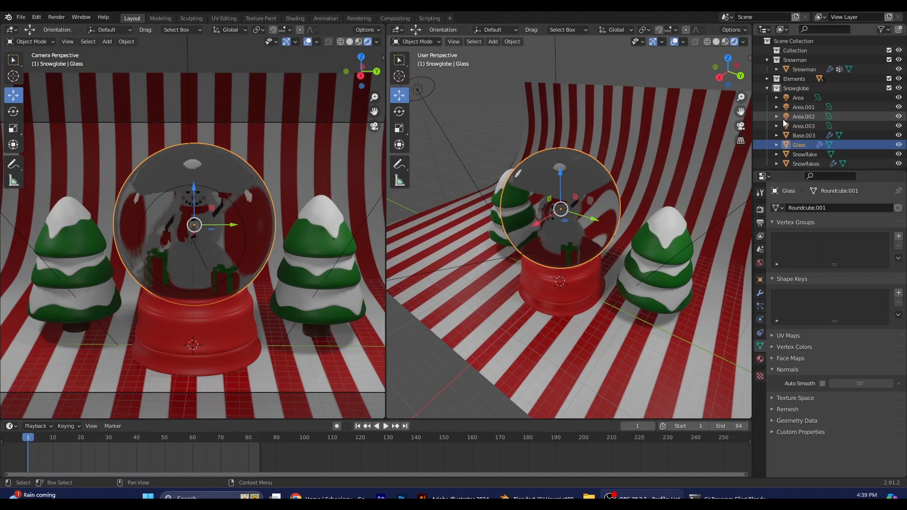
click(760, 210)
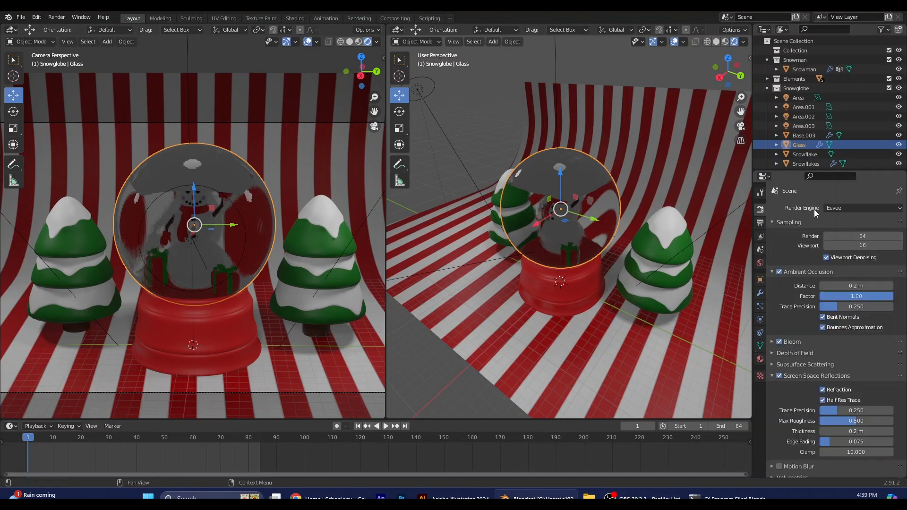
scroll(782, 317, down, 12)
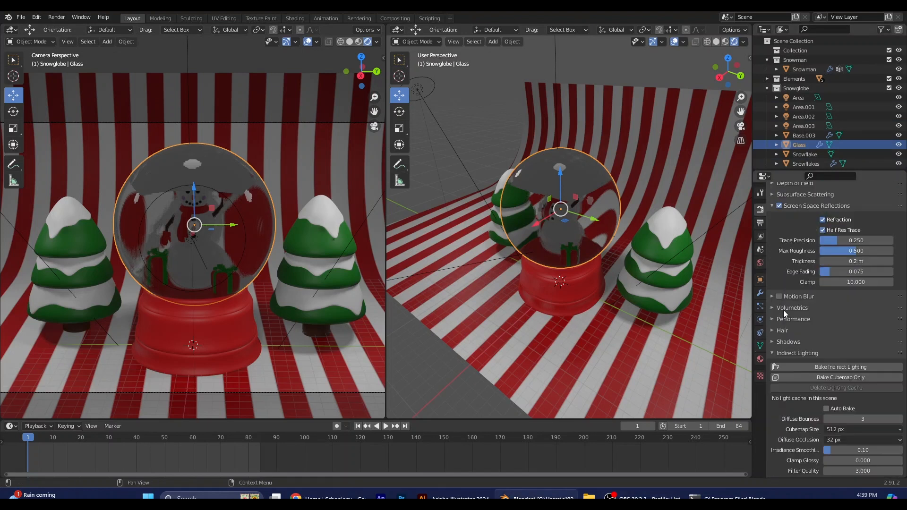
click(777, 469)
scroll(798, 450, down, 4)
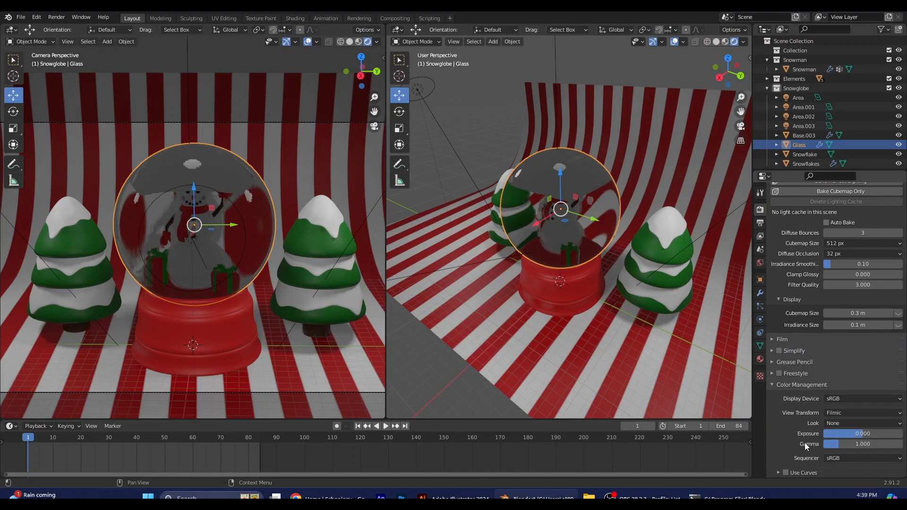
click(849, 426)
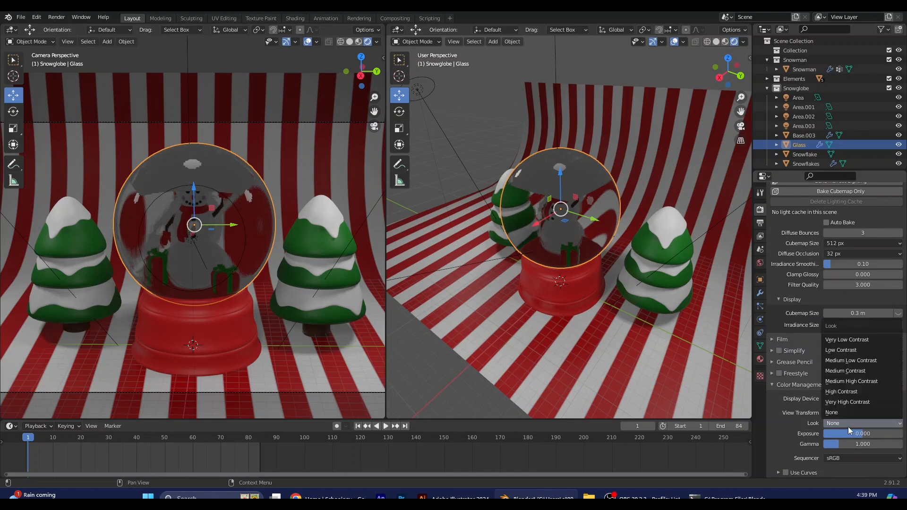
click(854, 391)
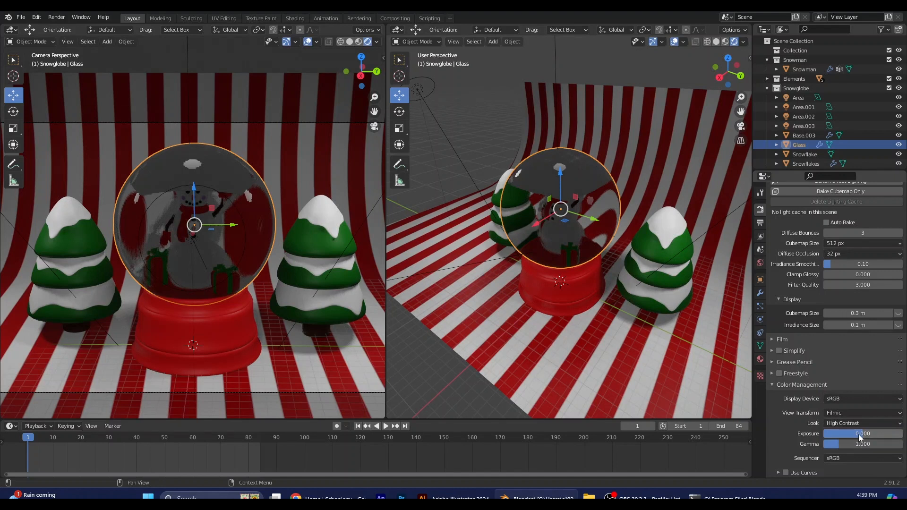
mouse_move(858, 433)
mouse_down()
mouse_move(897, 434)
mouse_move(870, 434)
mouse_up()
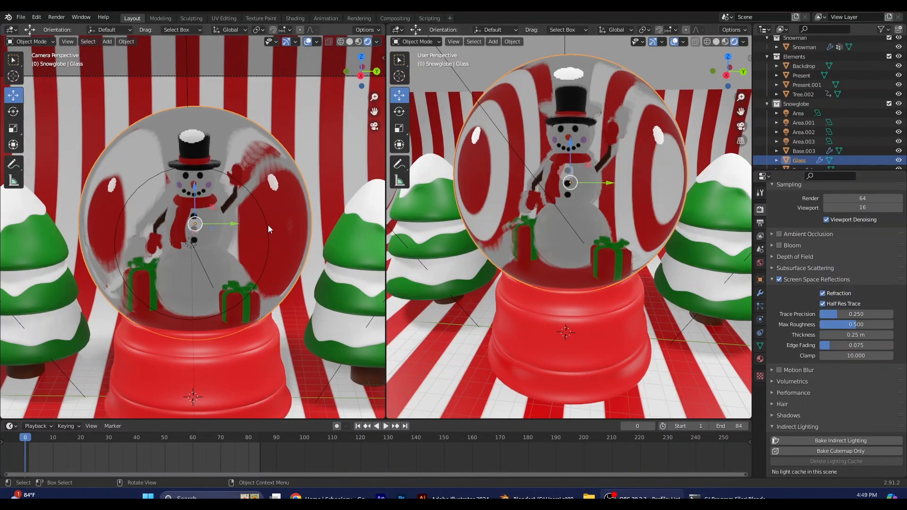
- Select the Snowflakes emitter inside the globe and bake all dynamics in its particle cache
click(226, 124)
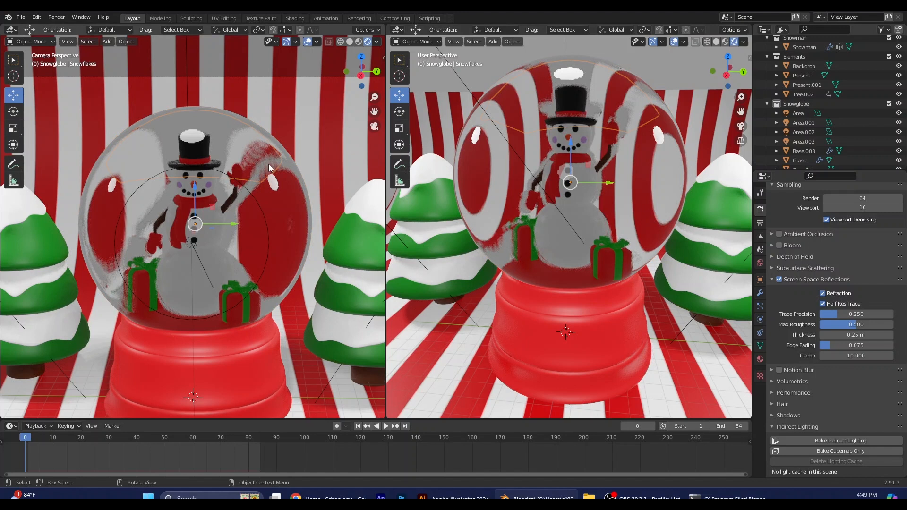
click(641, 105)
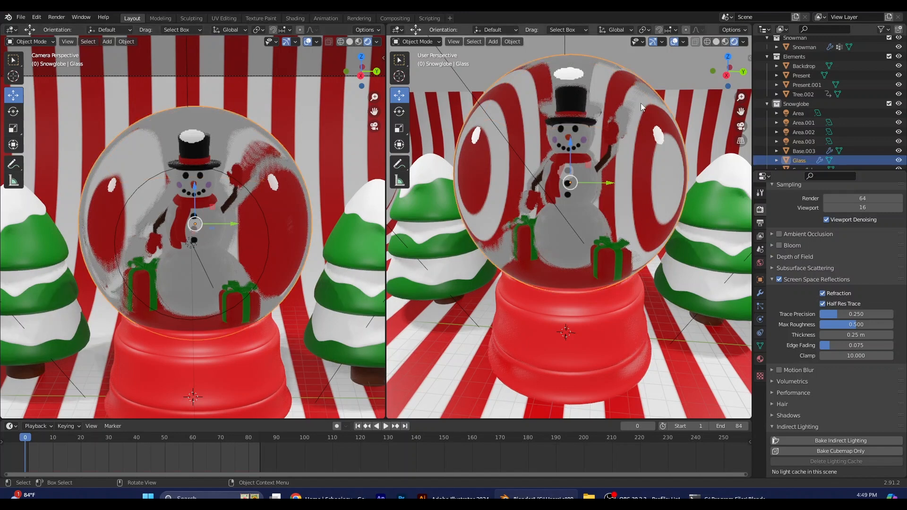
click(247, 155)
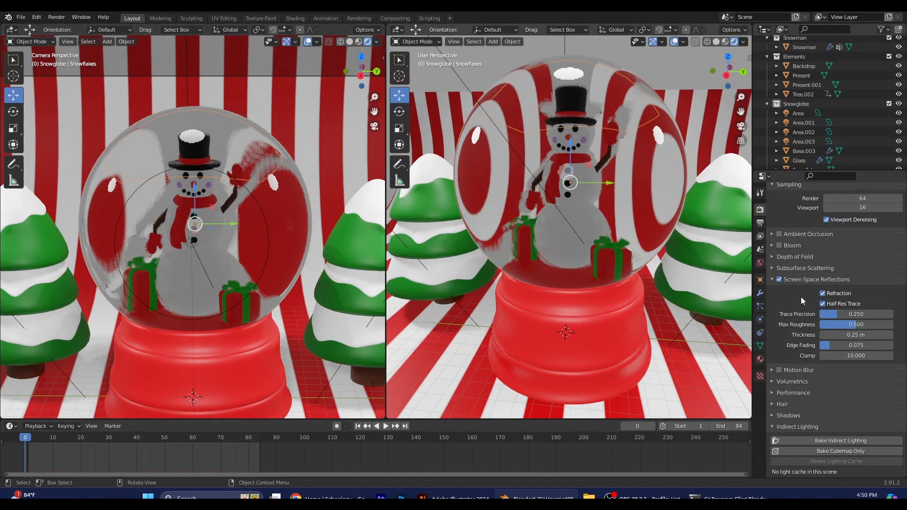
click(760, 307)
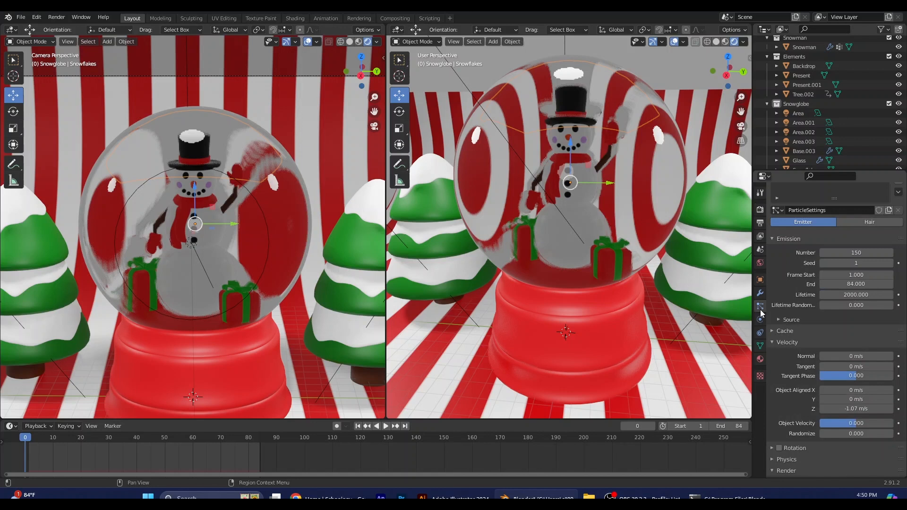
scroll(786, 325, down, 4)
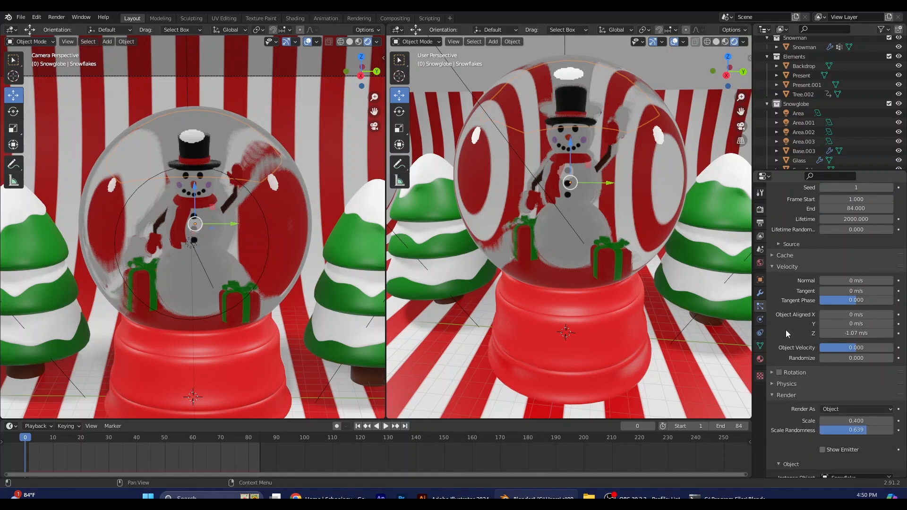
click(773, 255)
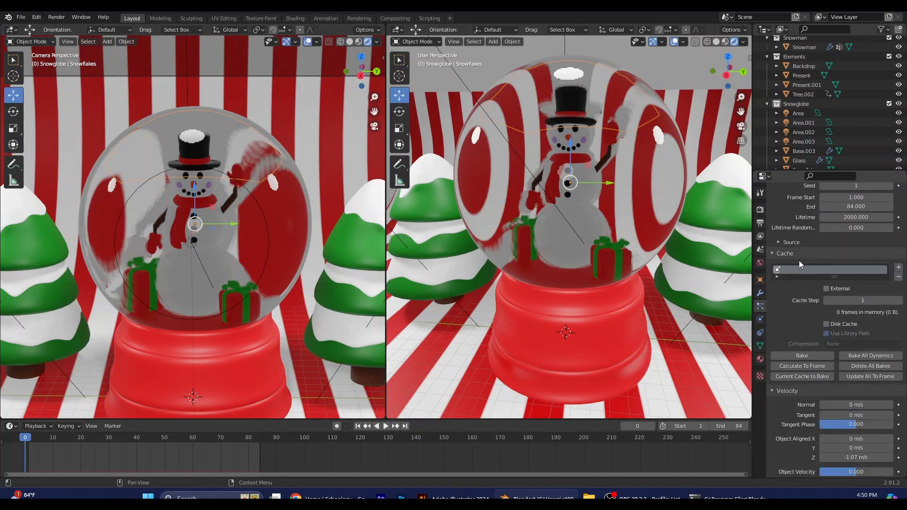
click(889, 358)
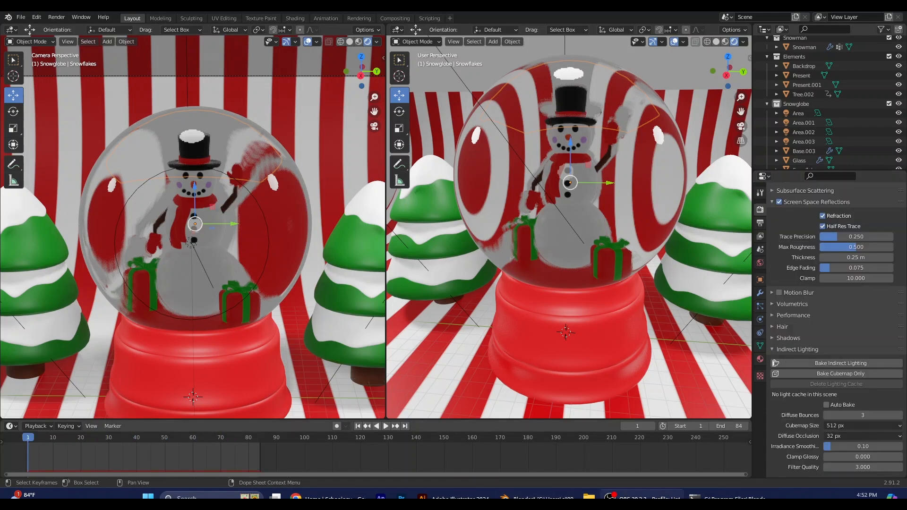
- Switch the scene's render engine to Cycles
click(760, 193)
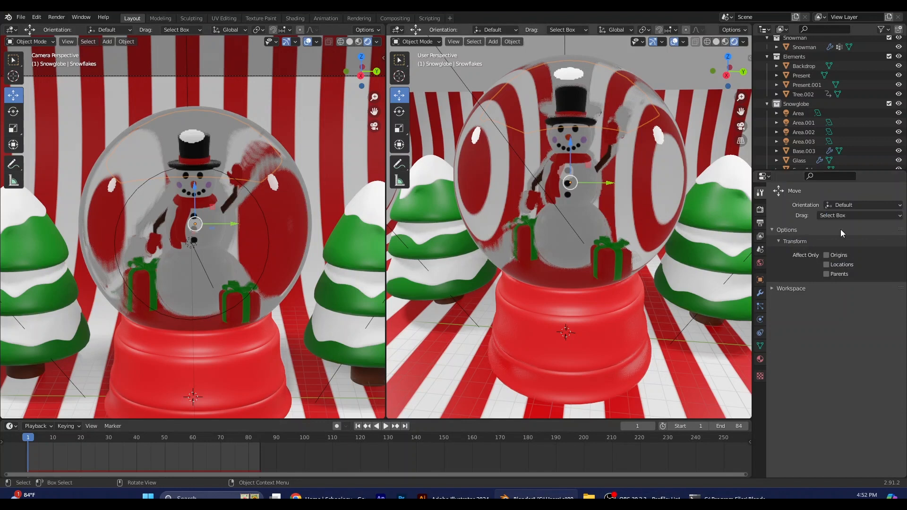
click(760, 209)
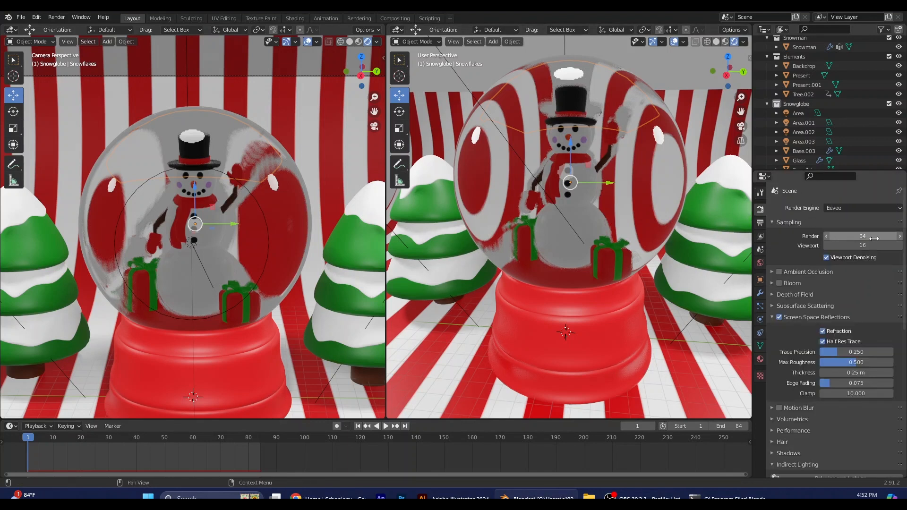
click(866, 208)
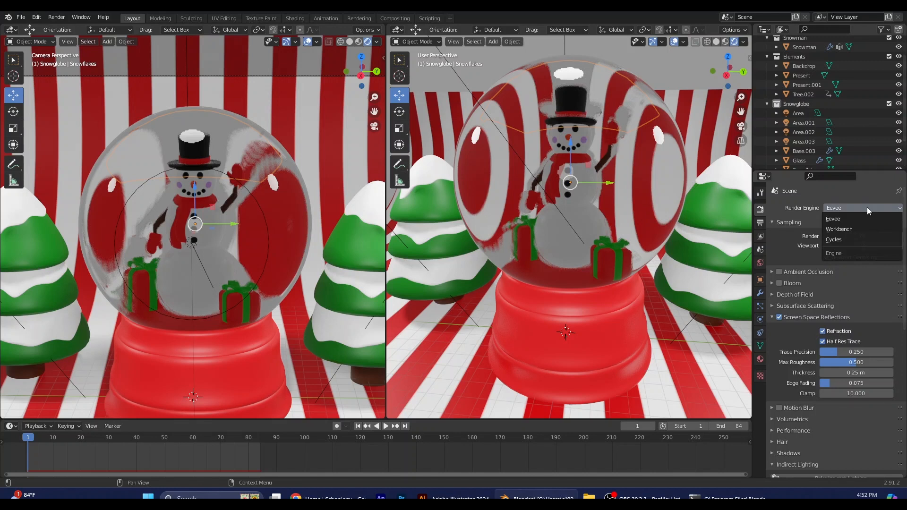
click(844, 238)
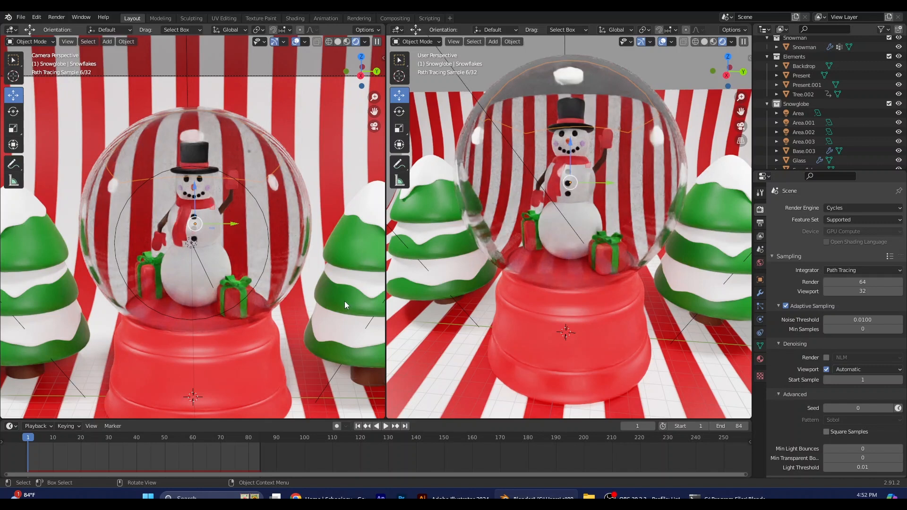
- Save the snow globe project file
scroll(257, 262, down, 3)
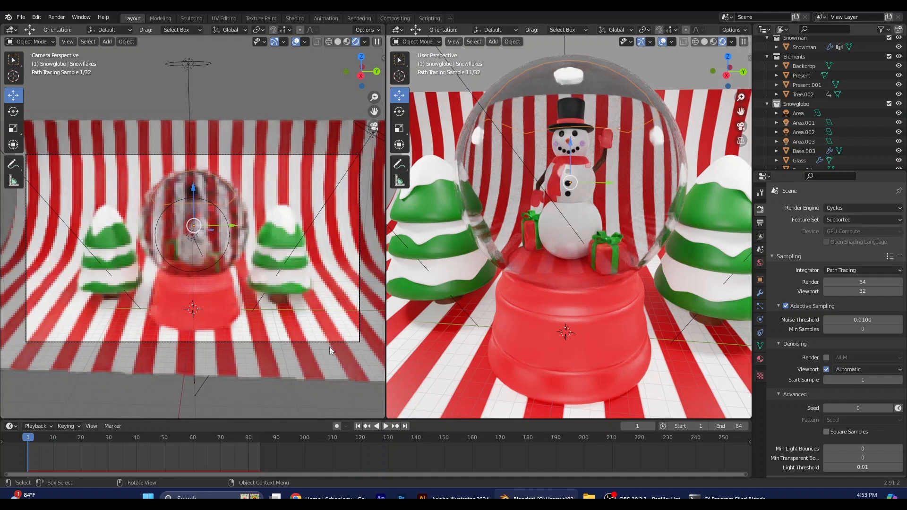
click(26, 19)
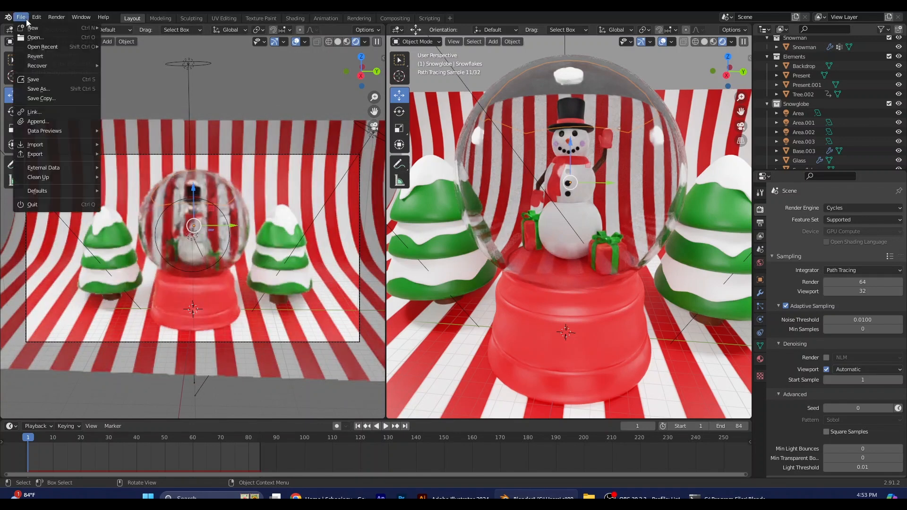
click(40, 79)
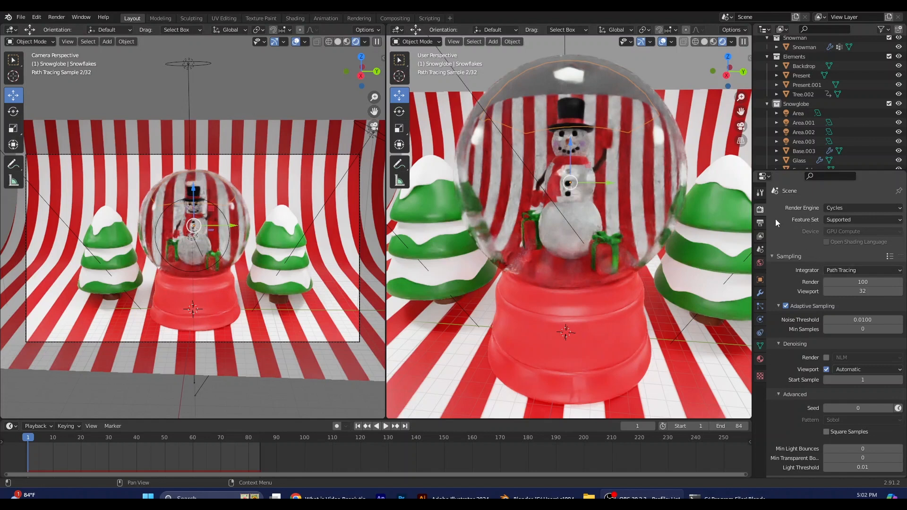
- Set the output resolution to 1280 px by 720 px
click(760, 223)
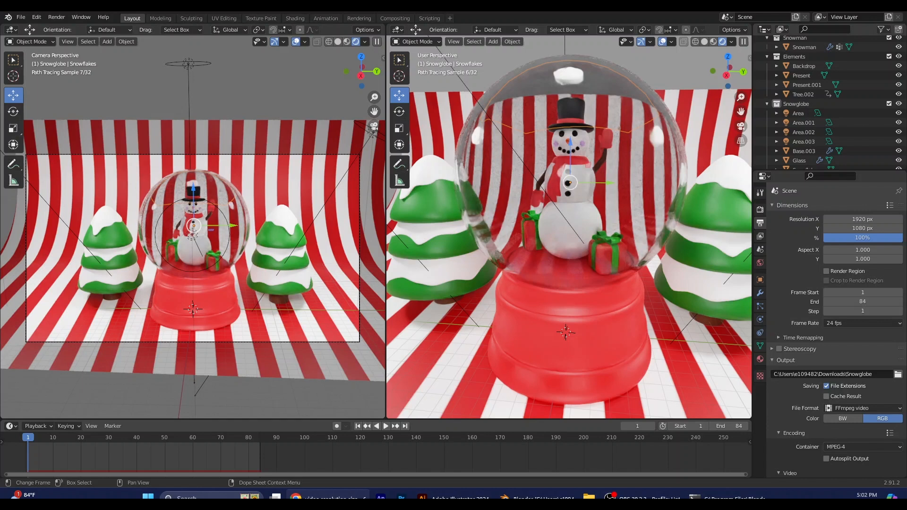
click(863, 219)
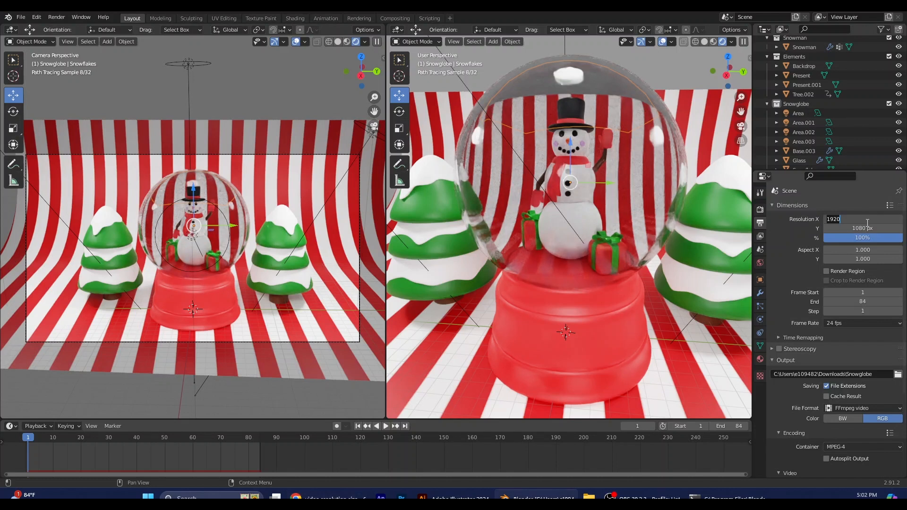
text(1280)
key(Return)
click(866, 228)
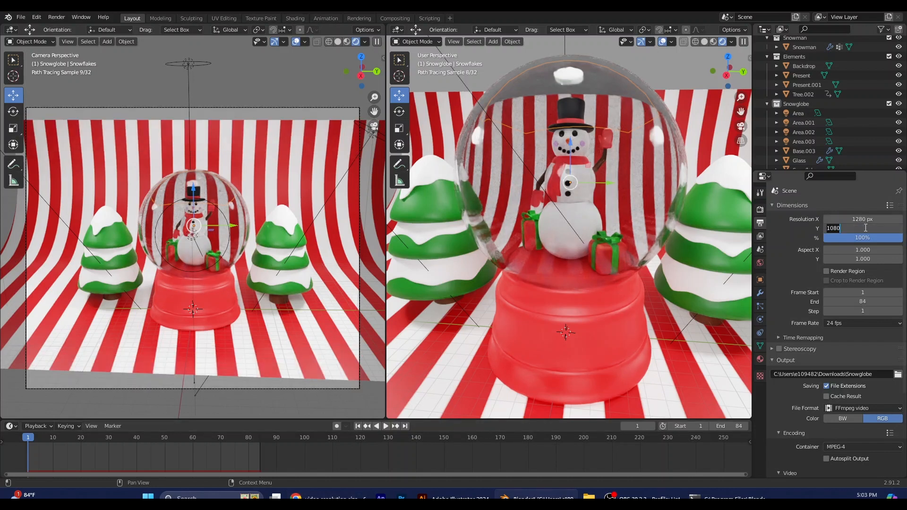
text(720)
key(Return)
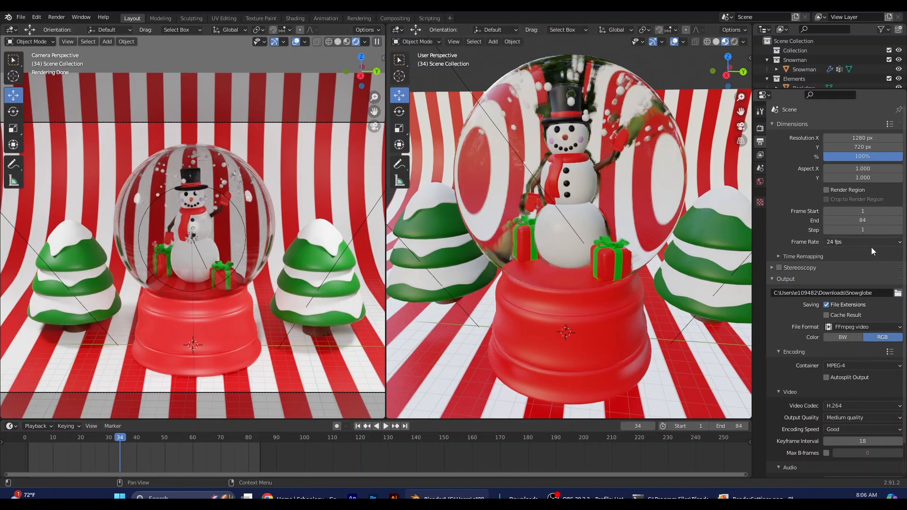
- Check the output folder for the Snowglobe render, and choose FFmpeg video as file format with an MPEG-4 container
click(898, 296)
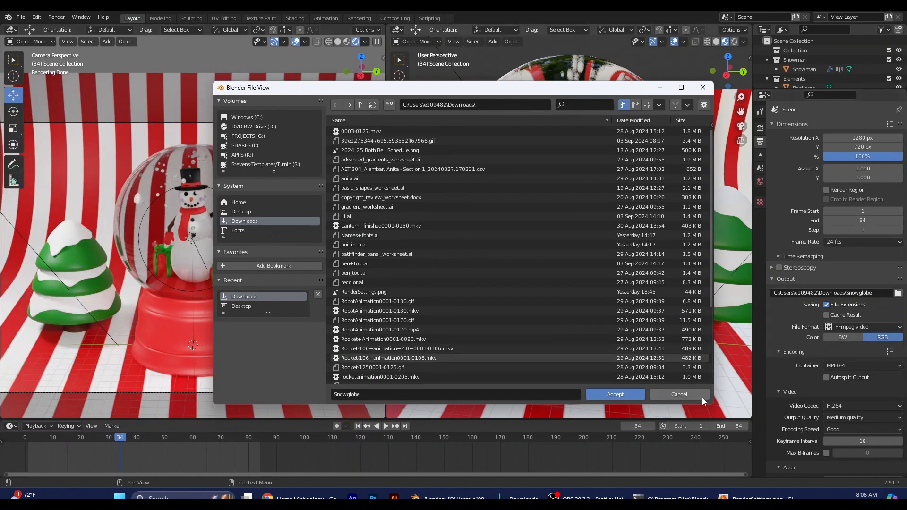
click(696, 398)
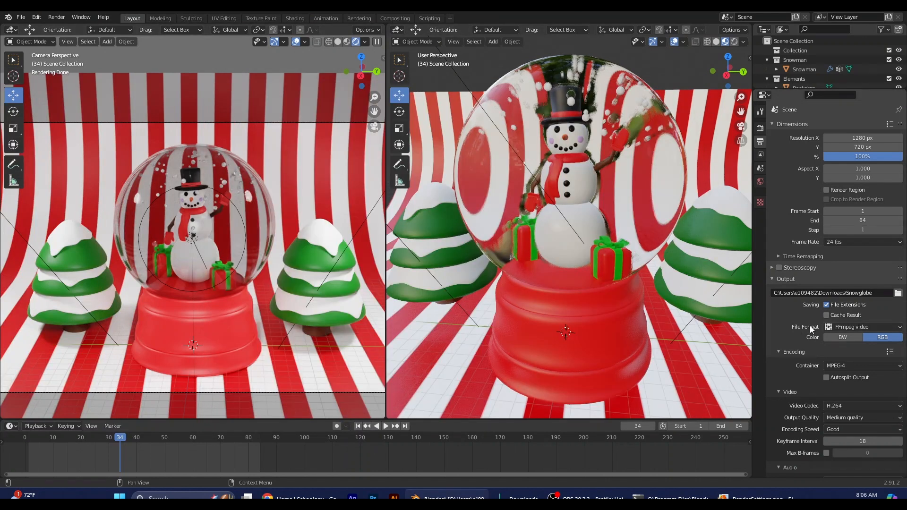
click(881, 327)
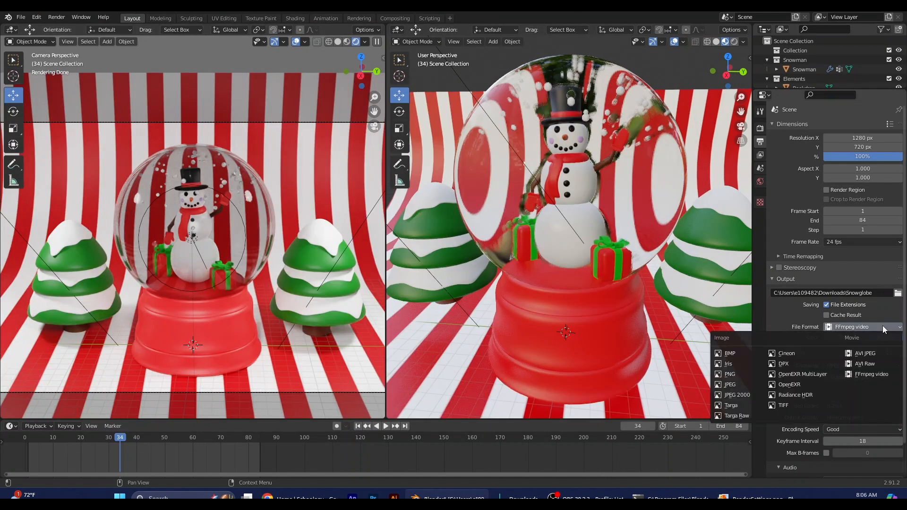
click(877, 375)
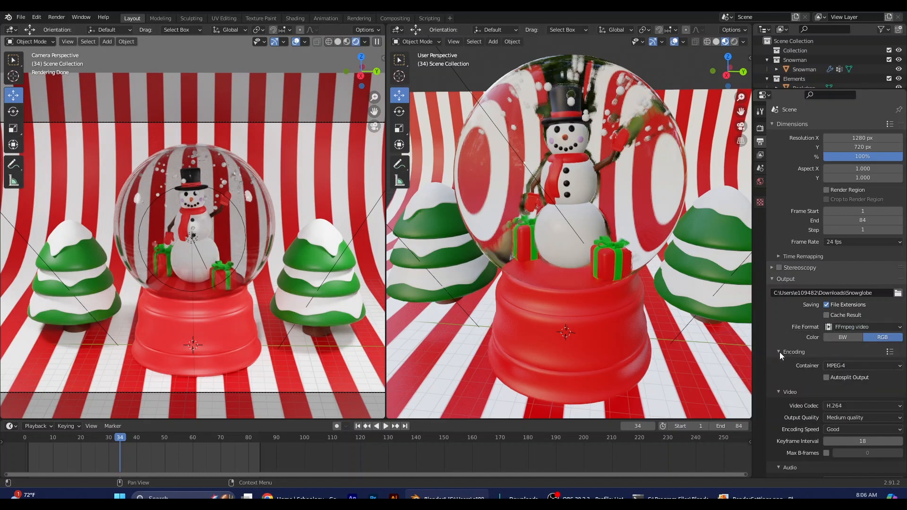
click(846, 367)
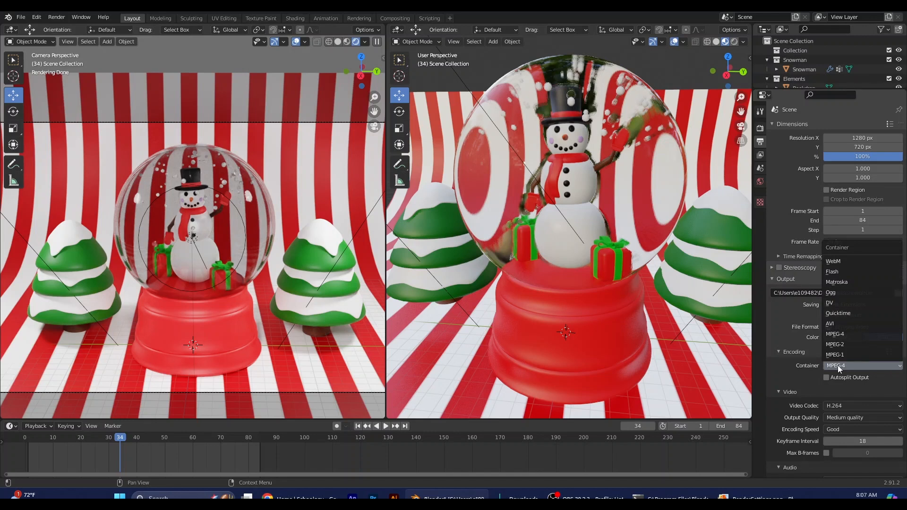
click(838, 365)
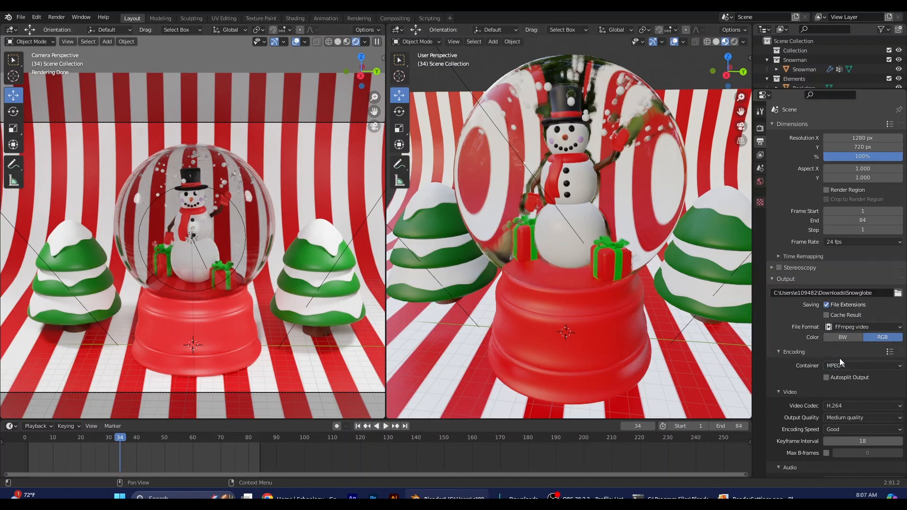
click(56, 18)
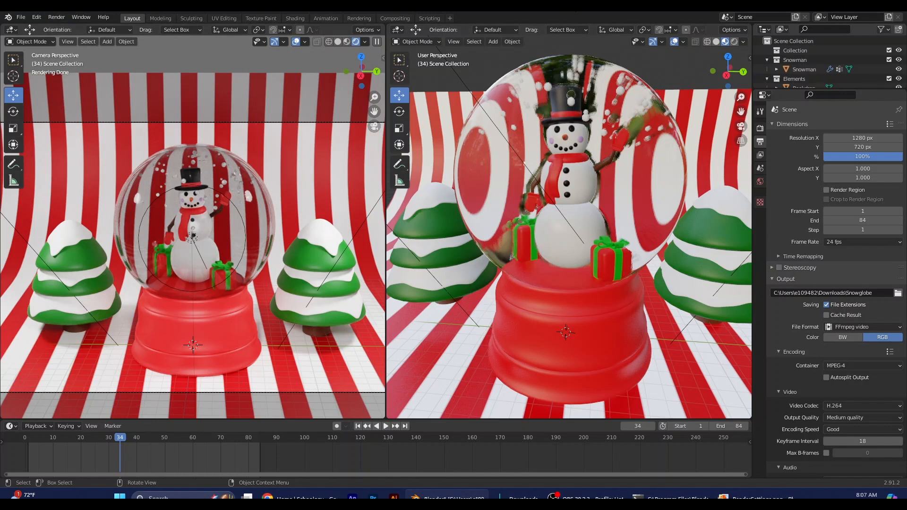